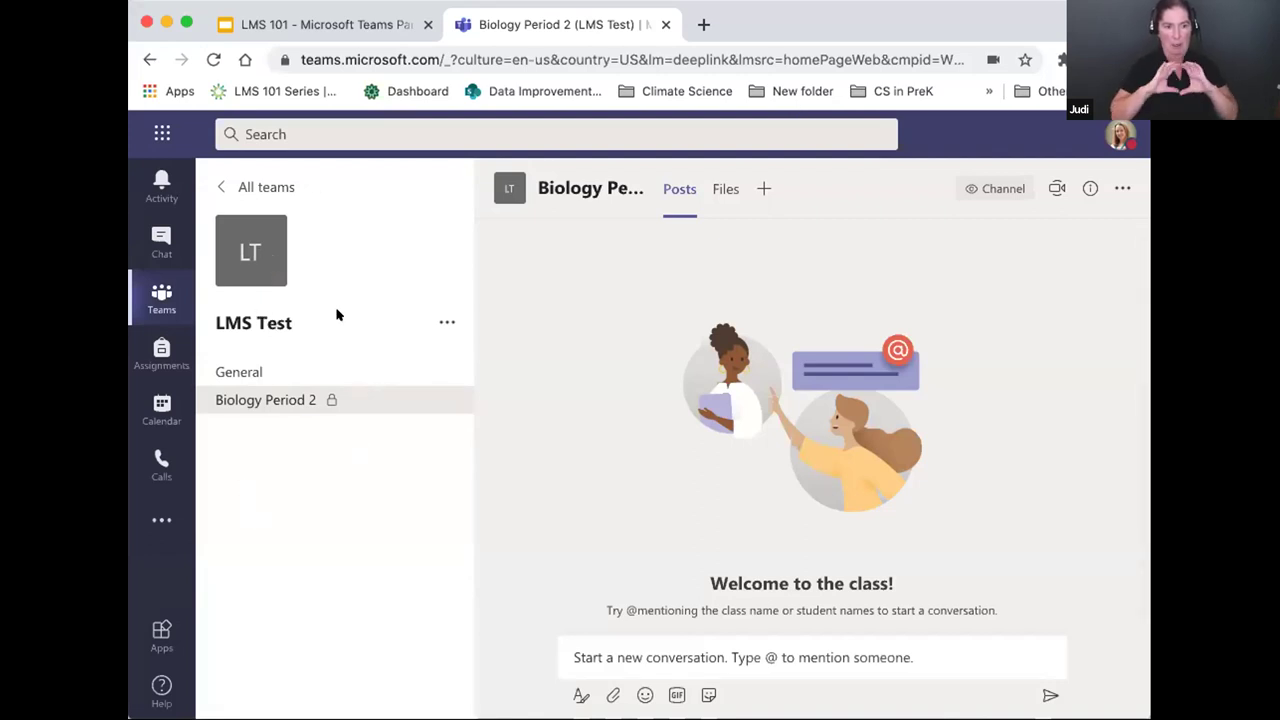
Create a private channel named Biology Period 3 in the LMS Test team, leaving its description empty.
left_click(223, 371)
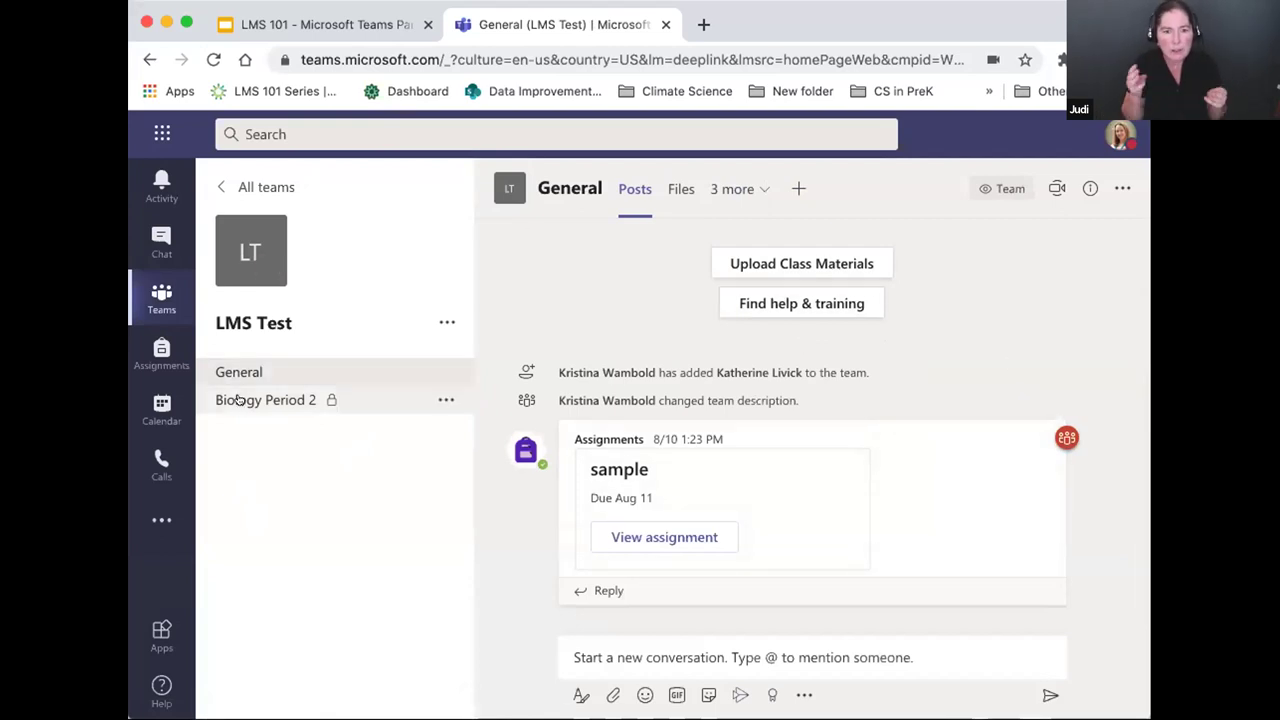
left_click(444, 319)
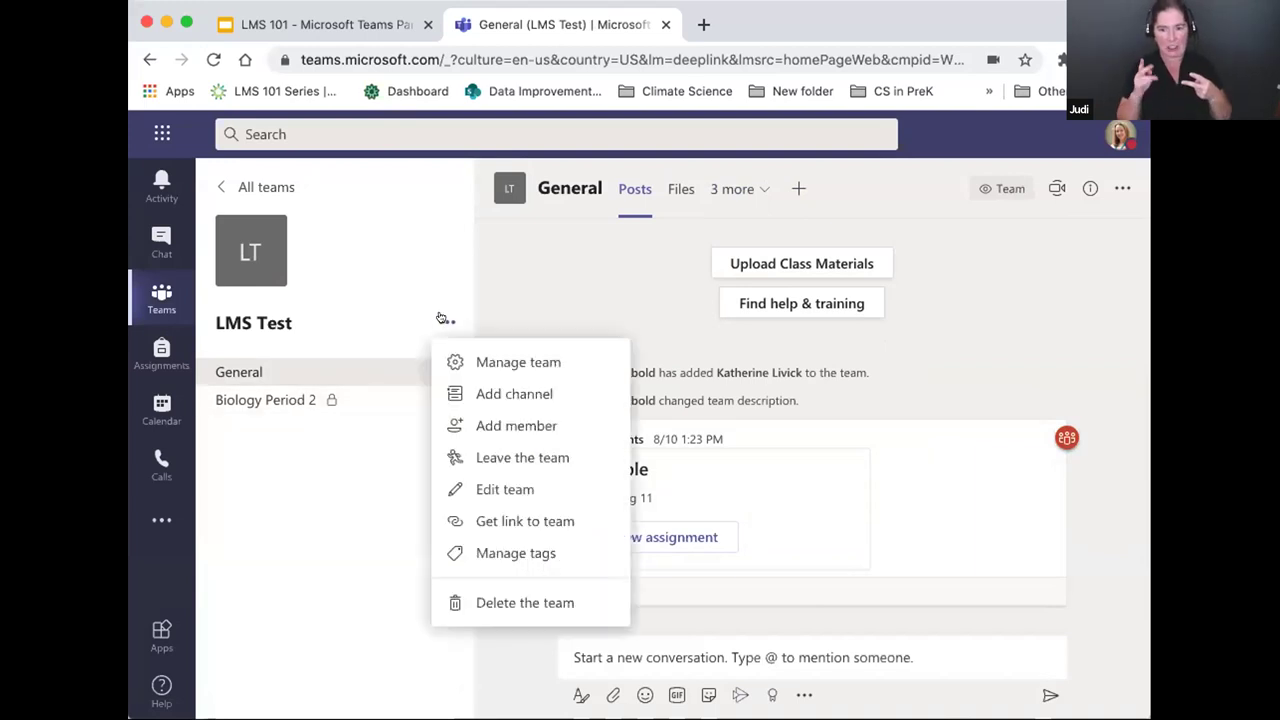
left_click(502, 393)
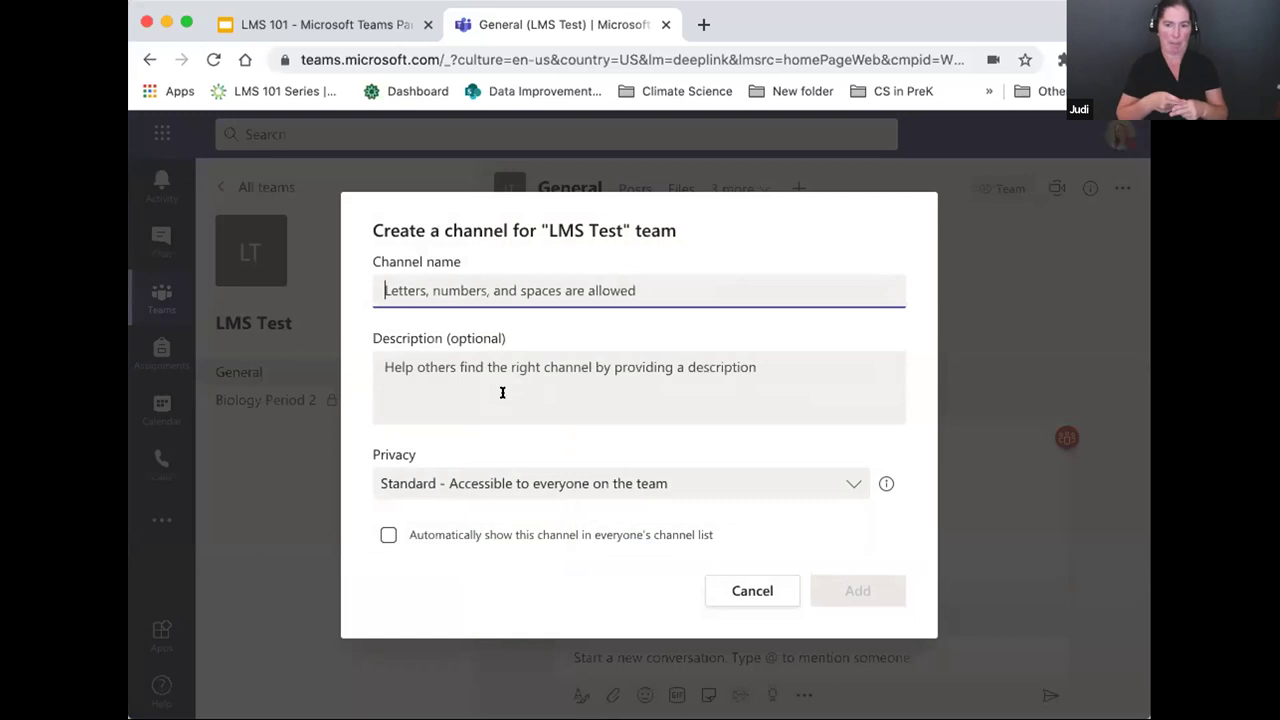
type("Biolog")
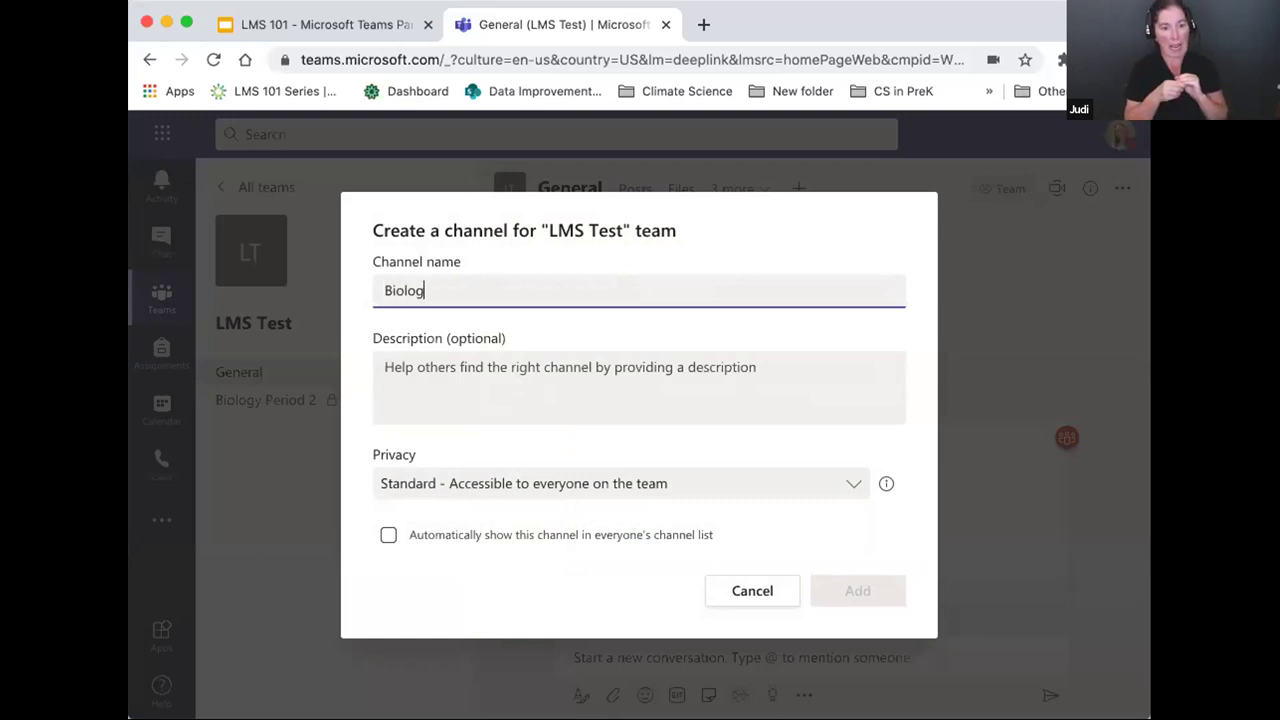
type("y Period 3")
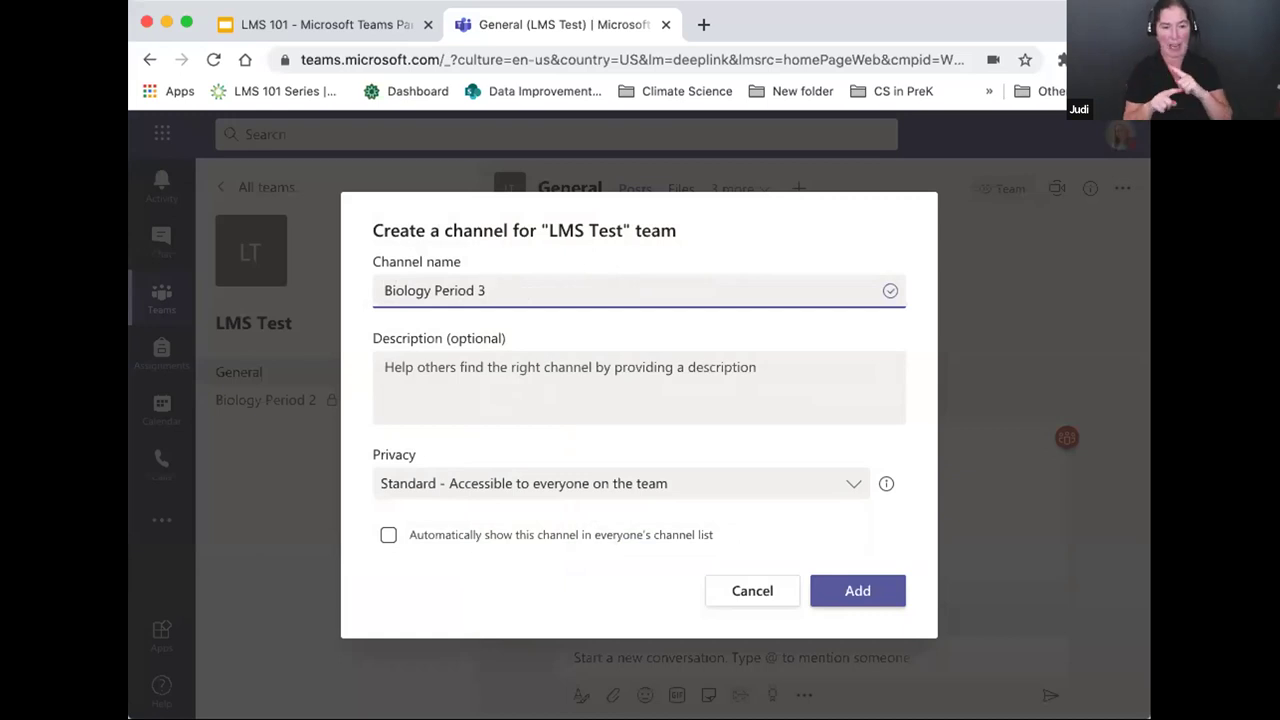
left_click(403, 374)
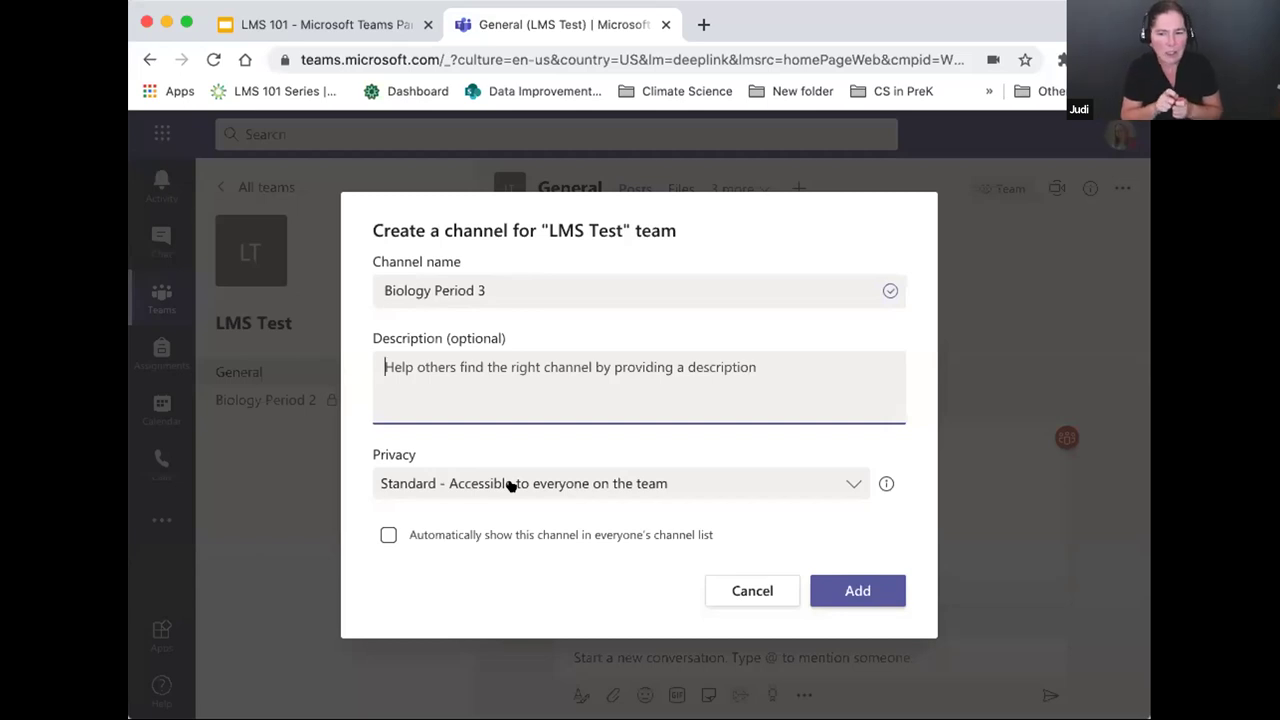
left_click(843, 479)
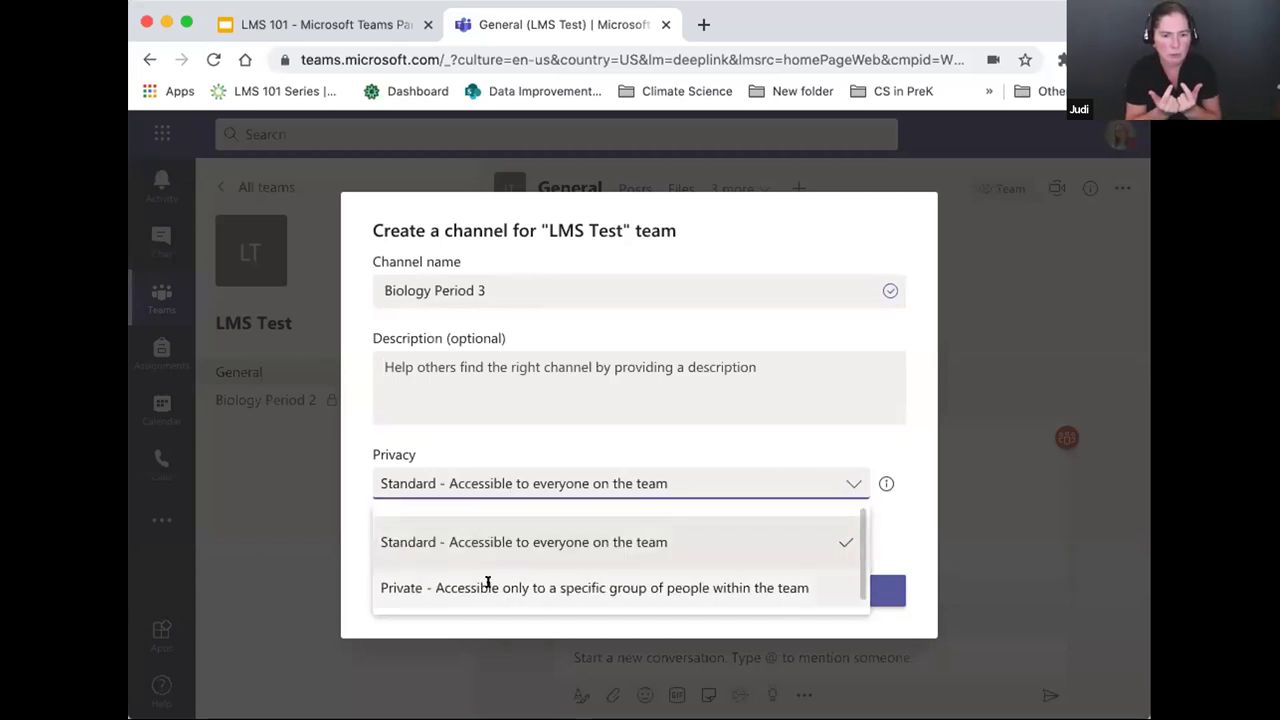
left_click(489, 586)
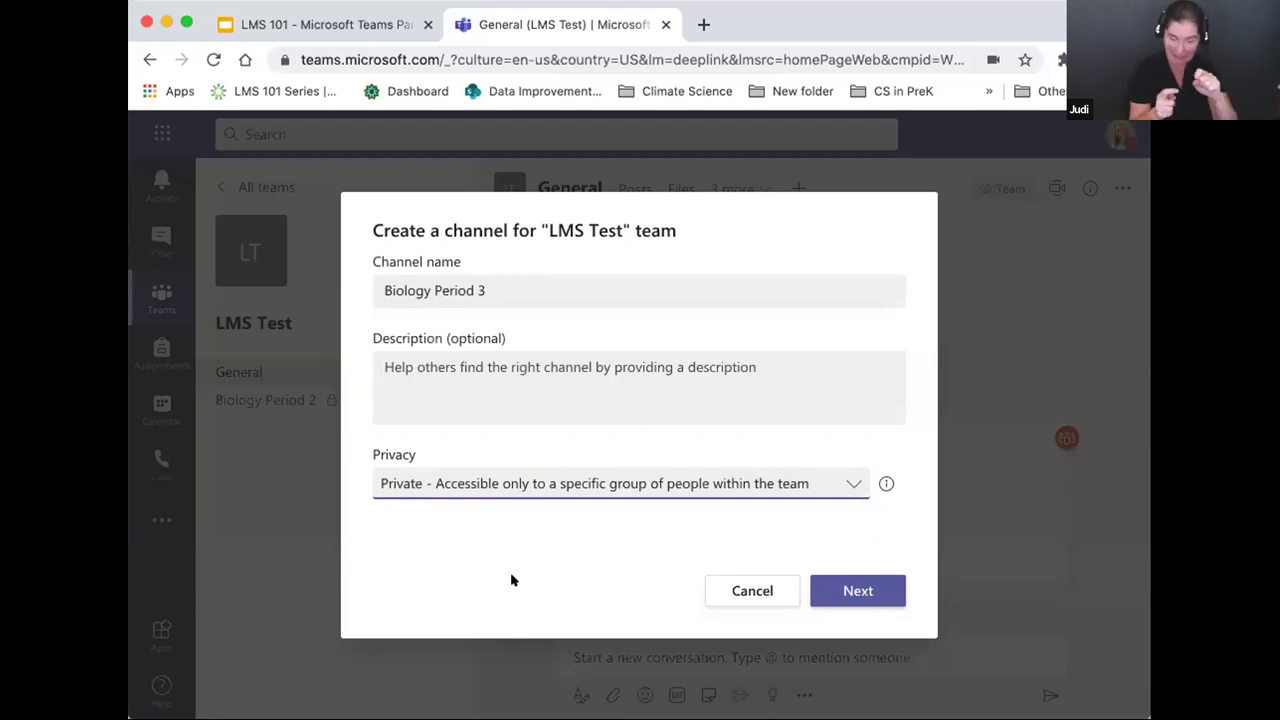
left_click(855, 588)
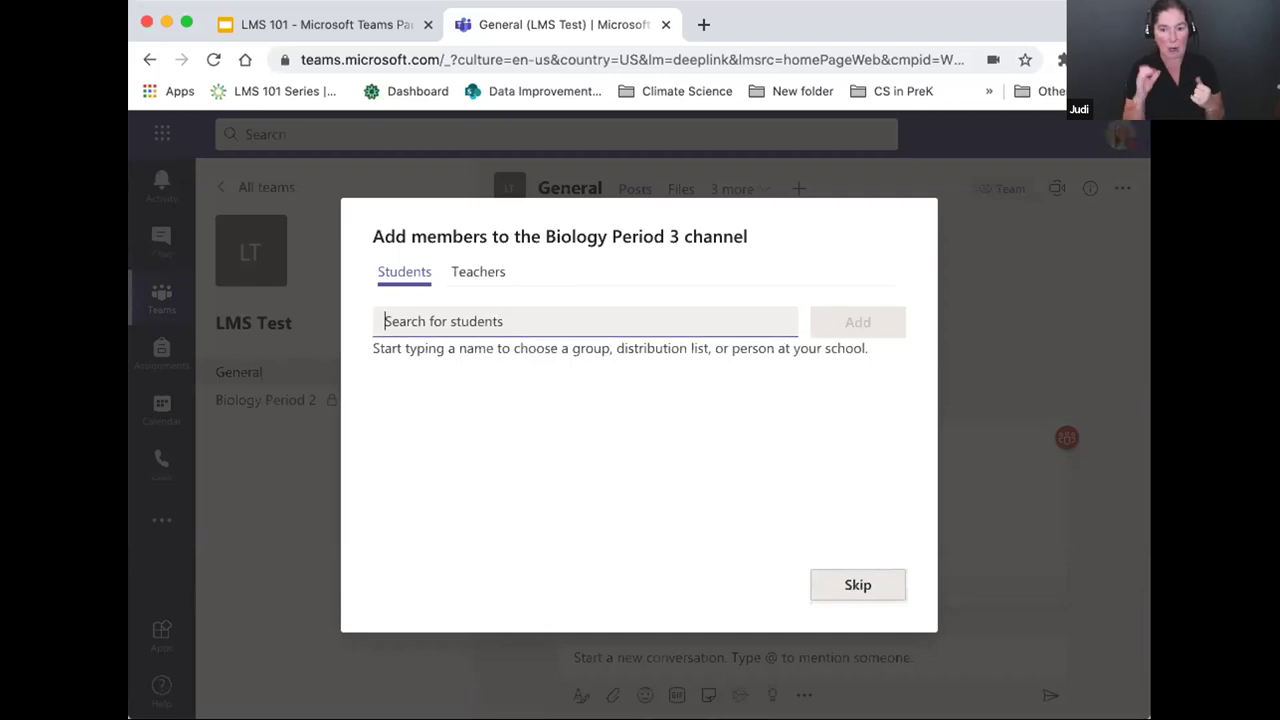
Find the student by name and add them as a member of the Biology Period 3 channel.
type("kather")
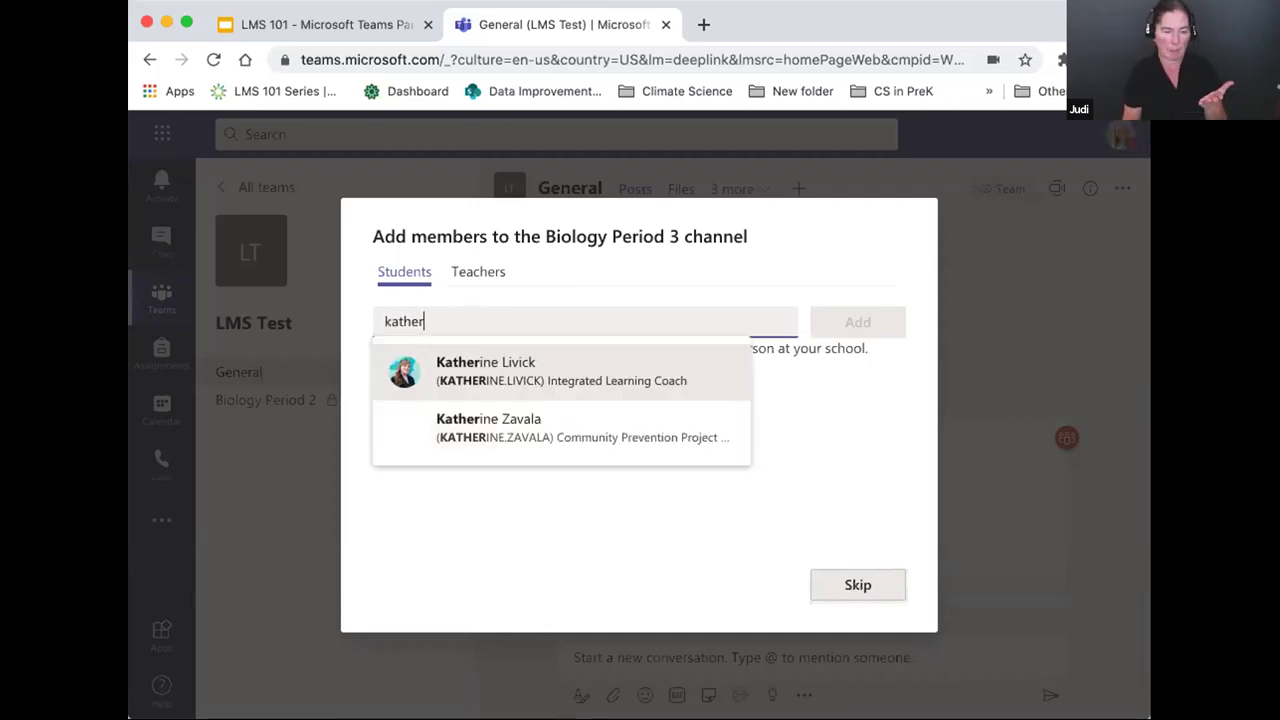
left_click(601, 366)
left_click(843, 321)
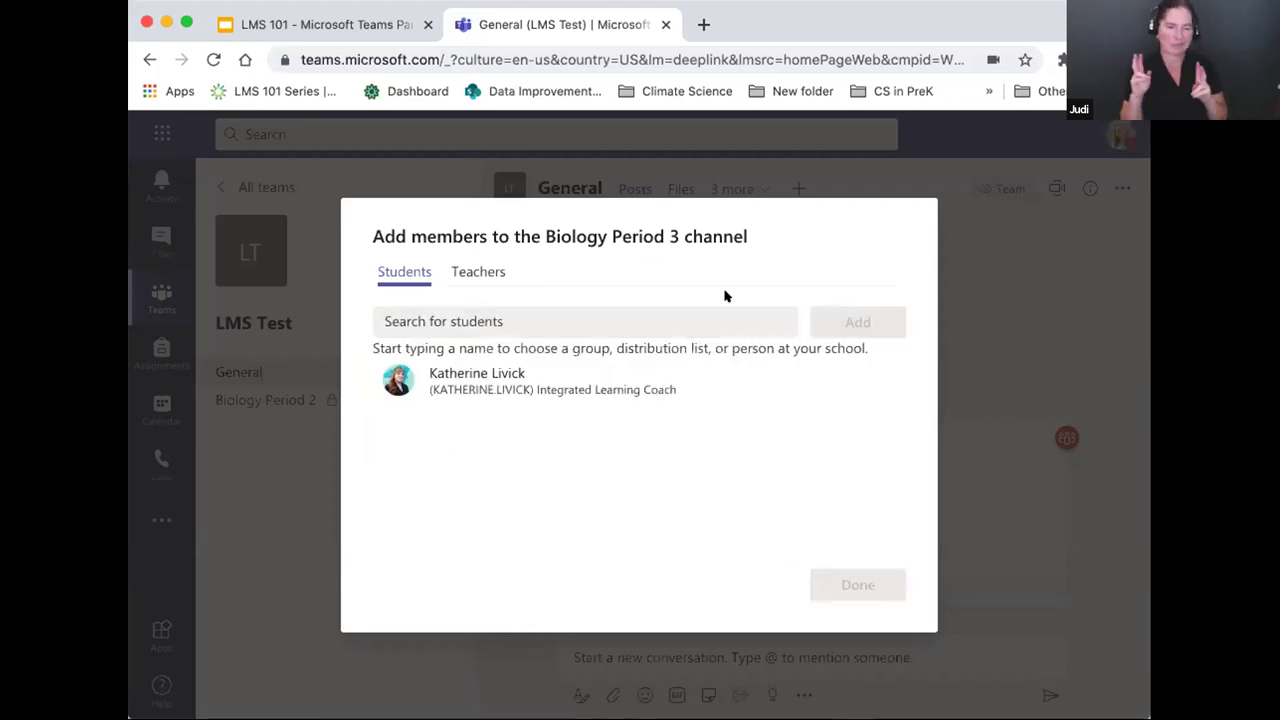
Try to add a teacher to the Biology Period 3 channel, and clear that entry from the list.
left_click(477, 270)
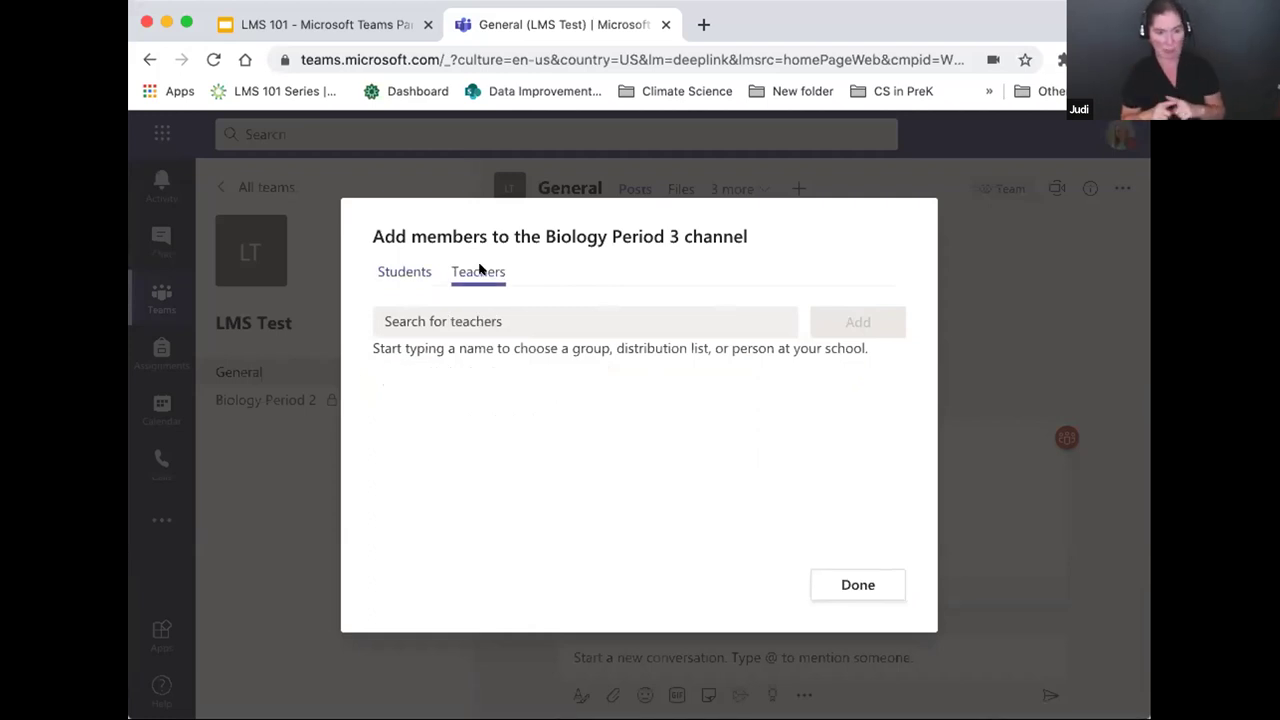
left_click(480, 318)
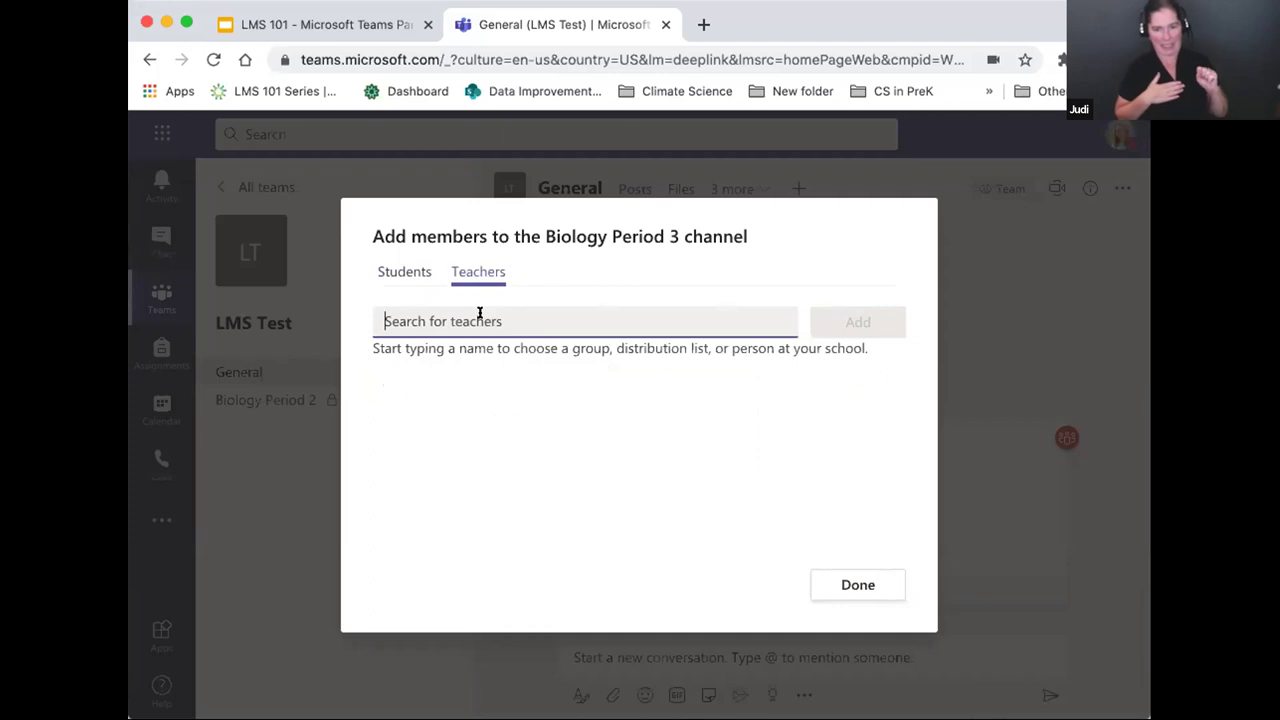
type("kathy")
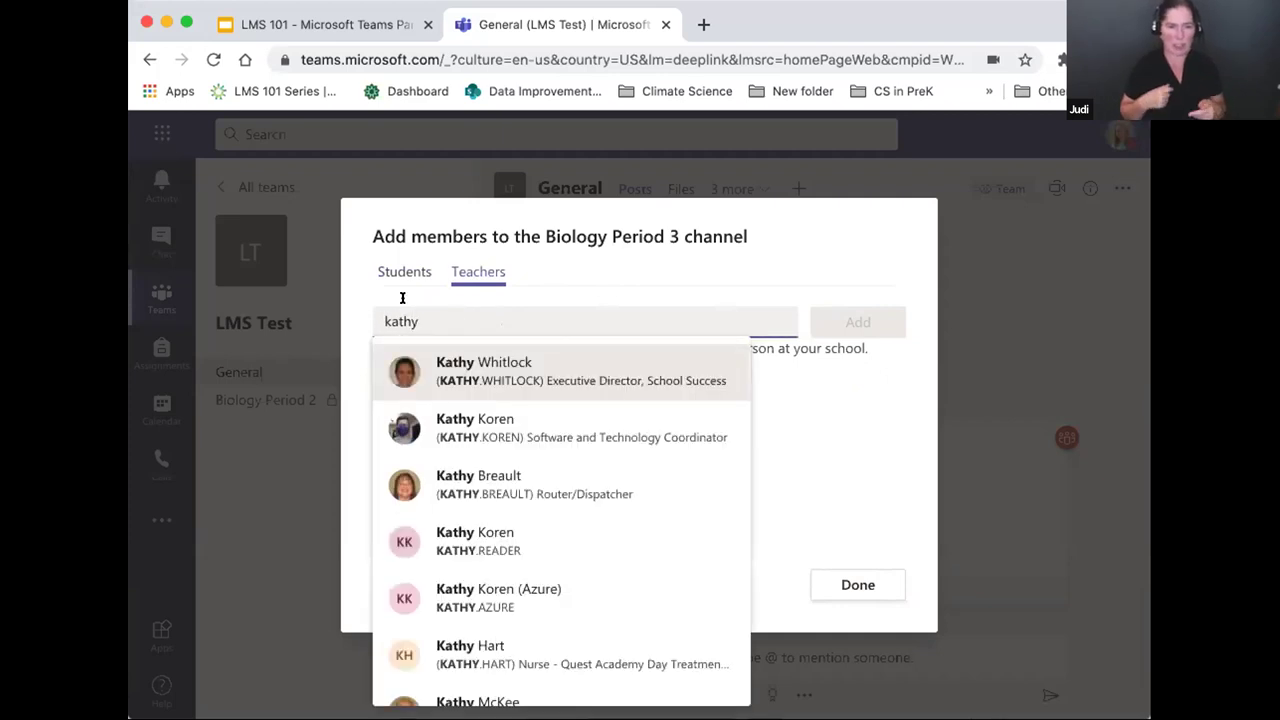
left_click(531, 375)
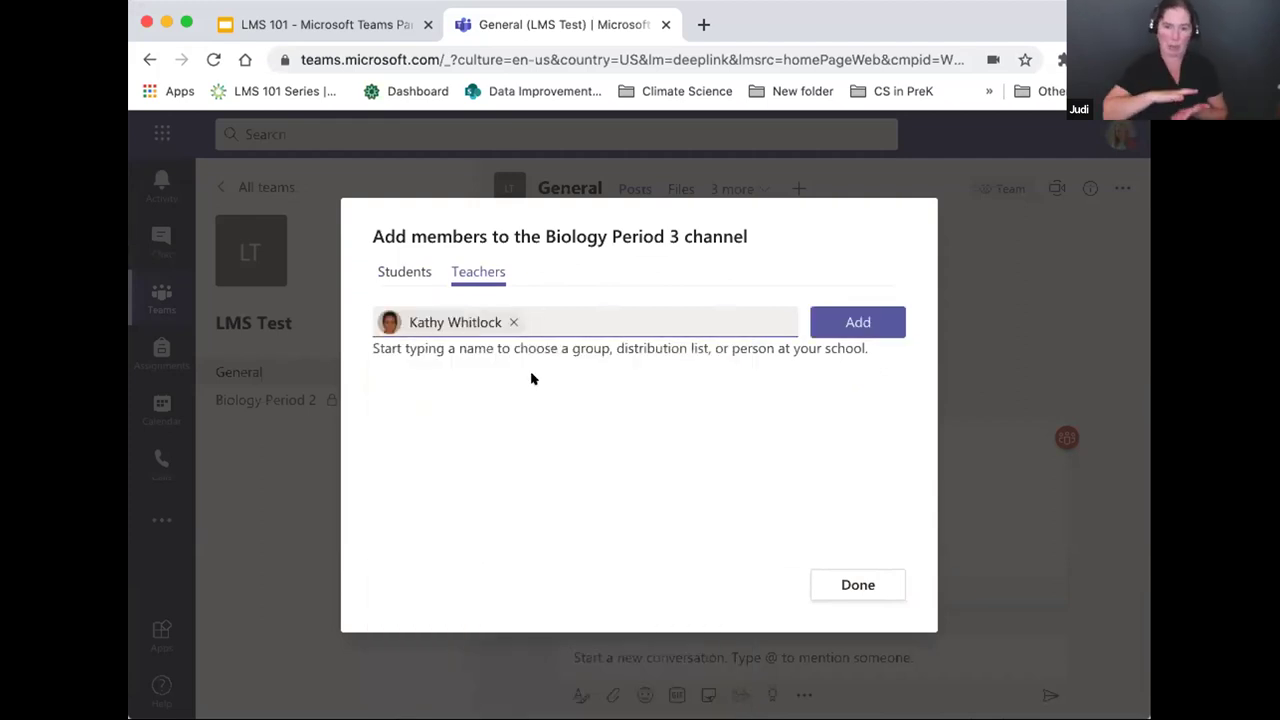
left_click(866, 320)
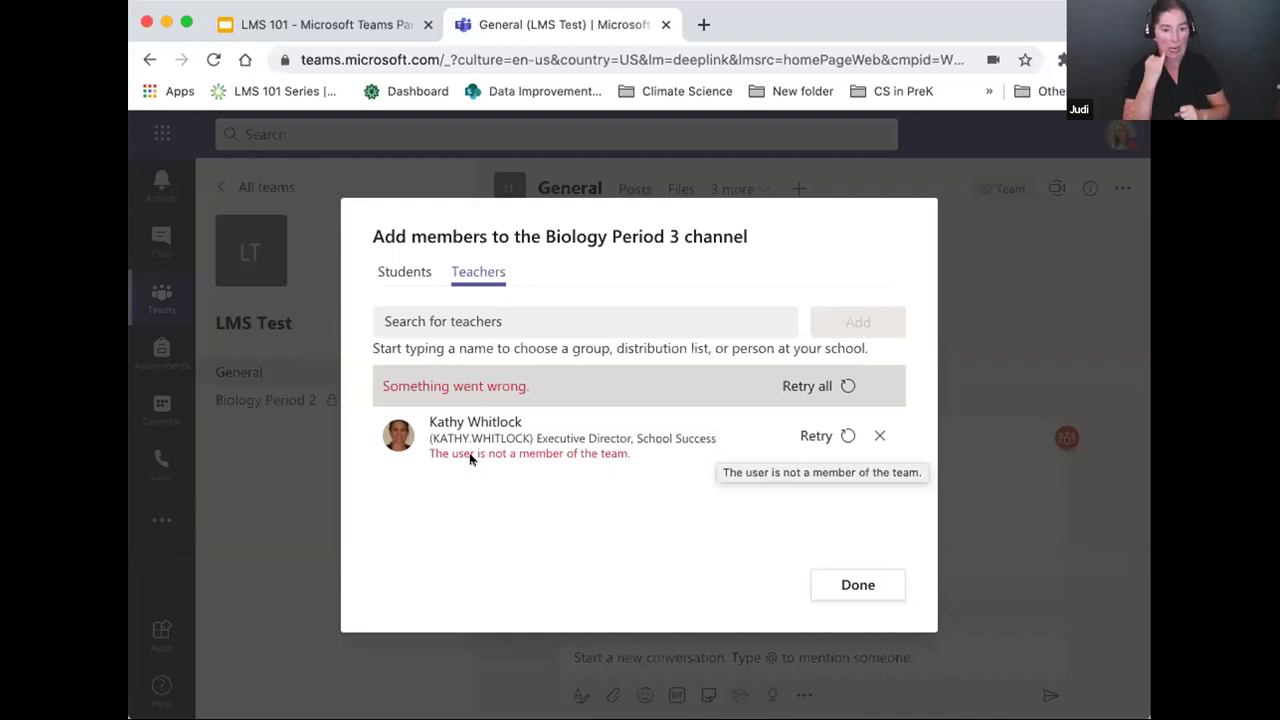
left_click(879, 434)
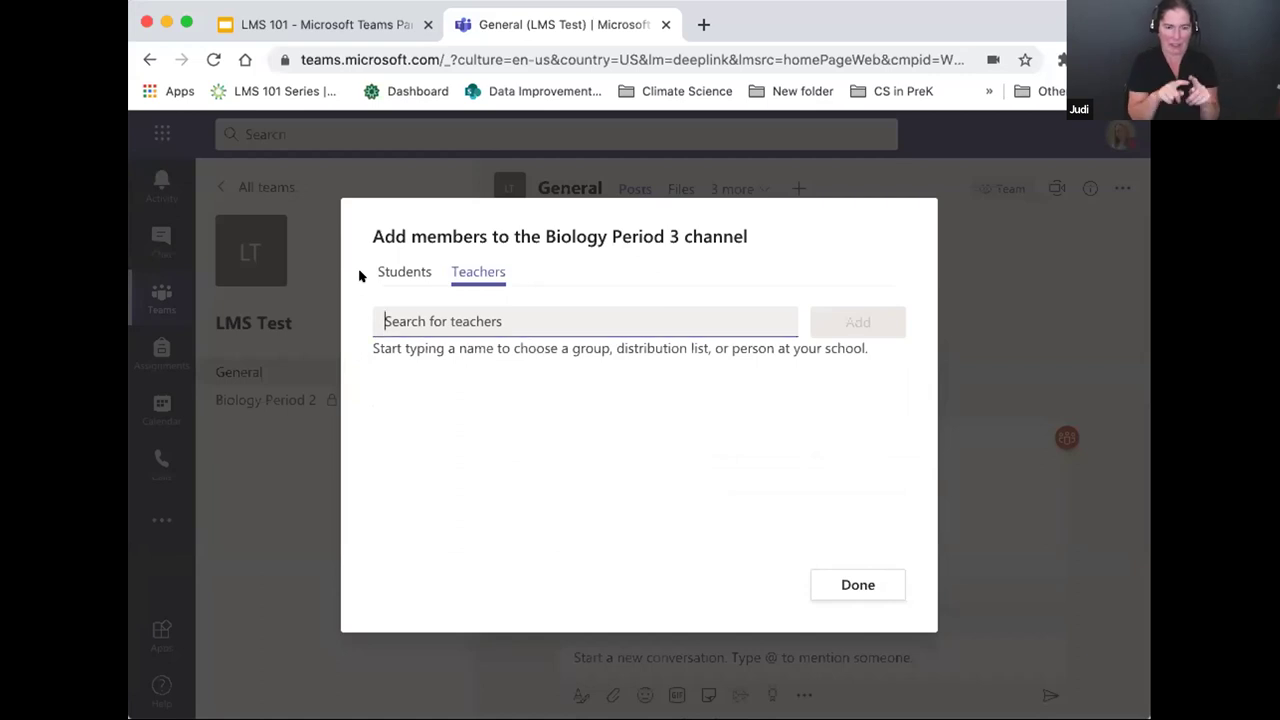
Check the student list and finish adding members to the Biology Period 3 channel.
left_click(400, 270)
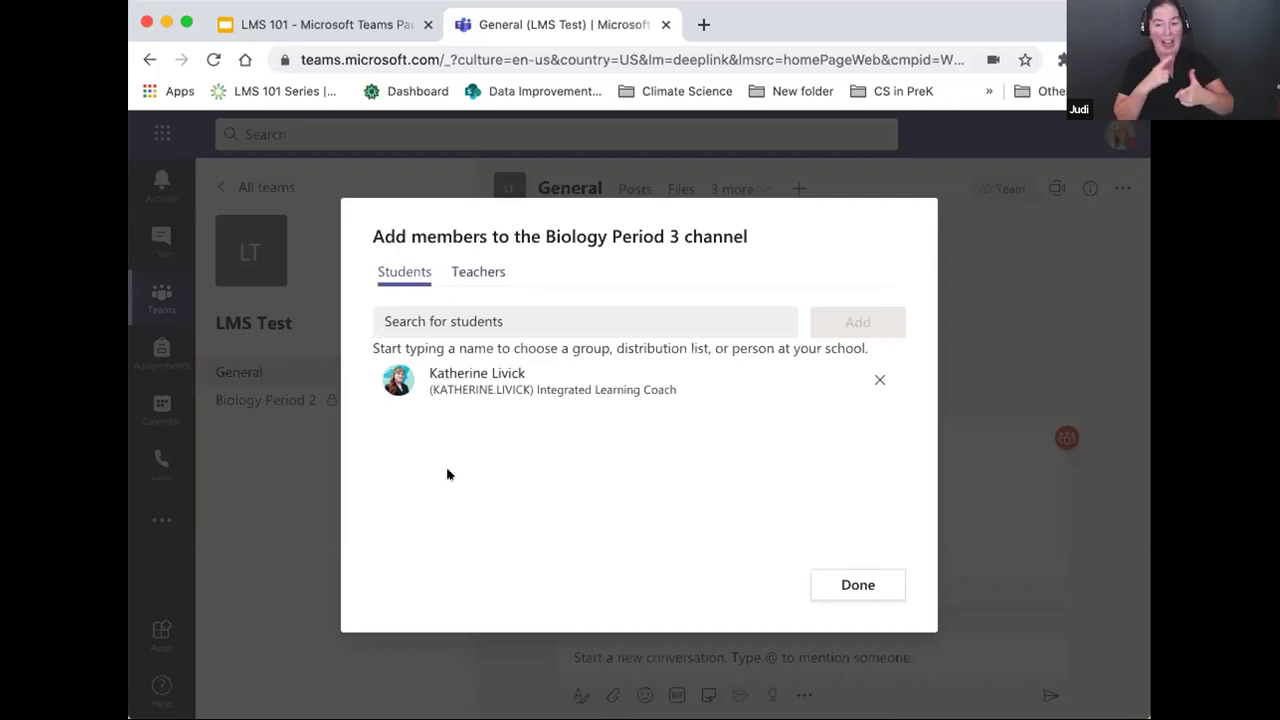
left_click(845, 584)
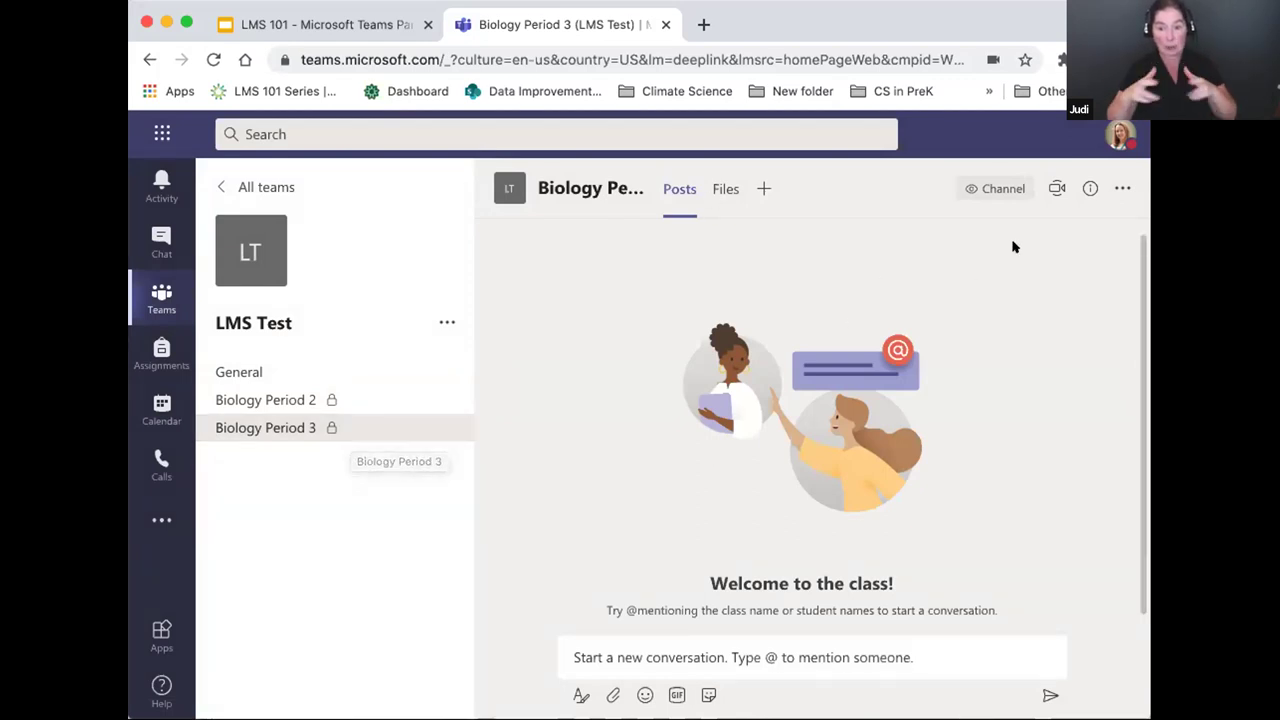
Start an instant meeting in the Biology Period 3 channel with the camera turned on.
left_click(1057, 188)
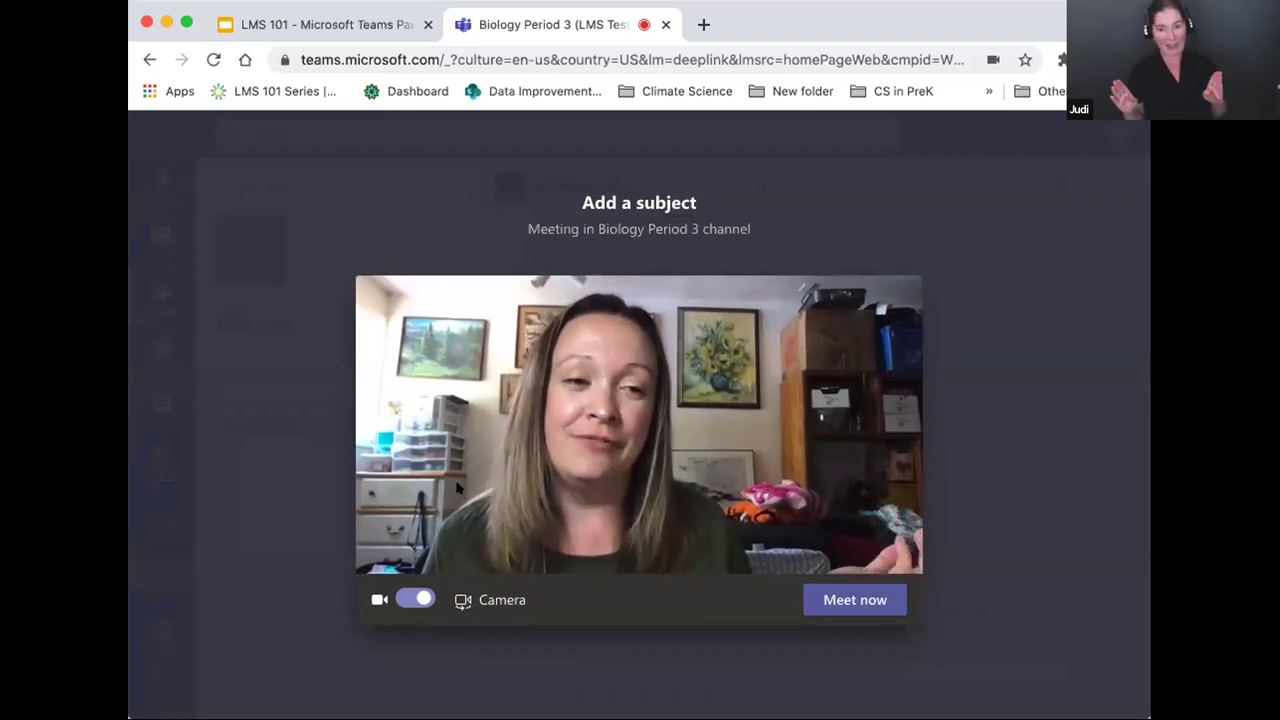
left_click(420, 598)
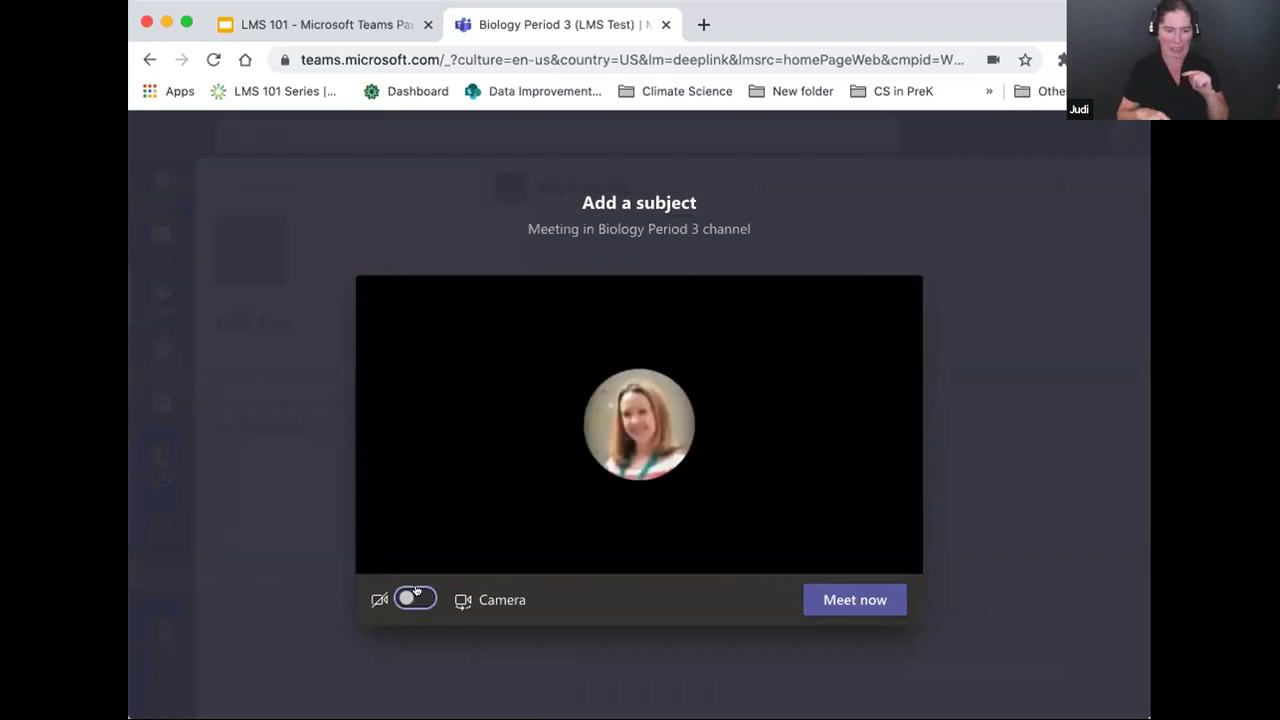
left_click(478, 600)
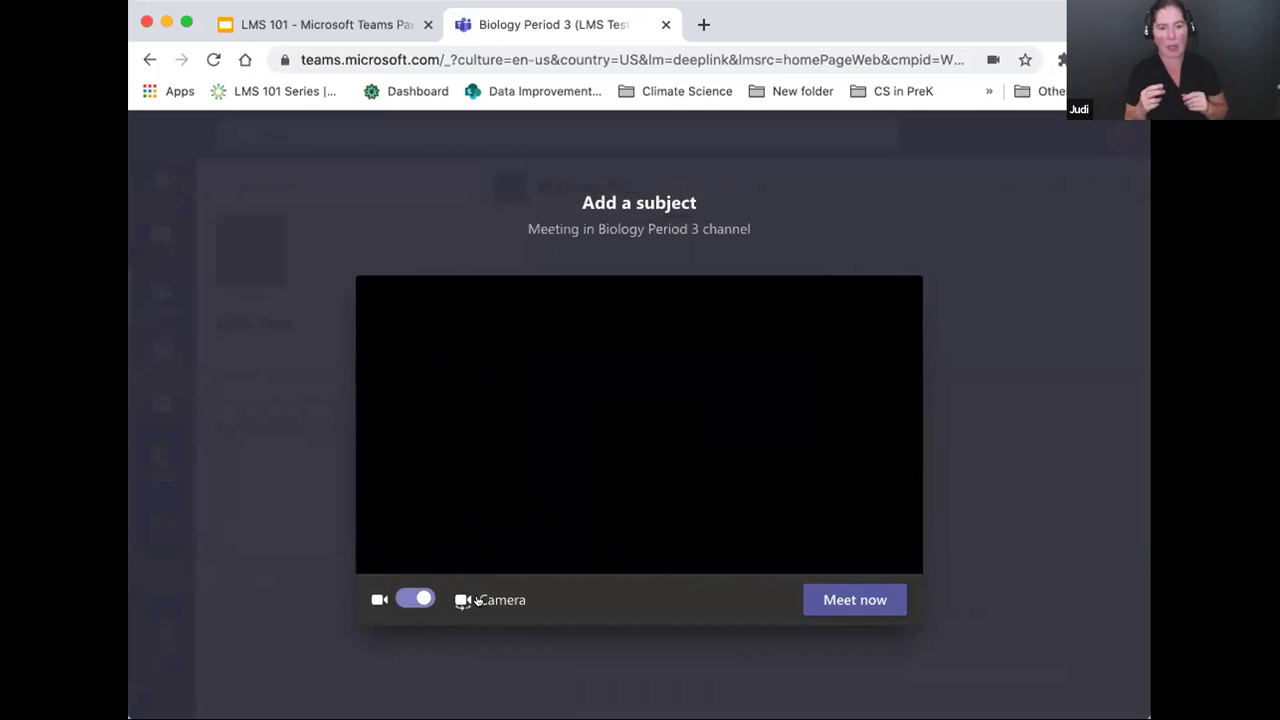
left_click(824, 600)
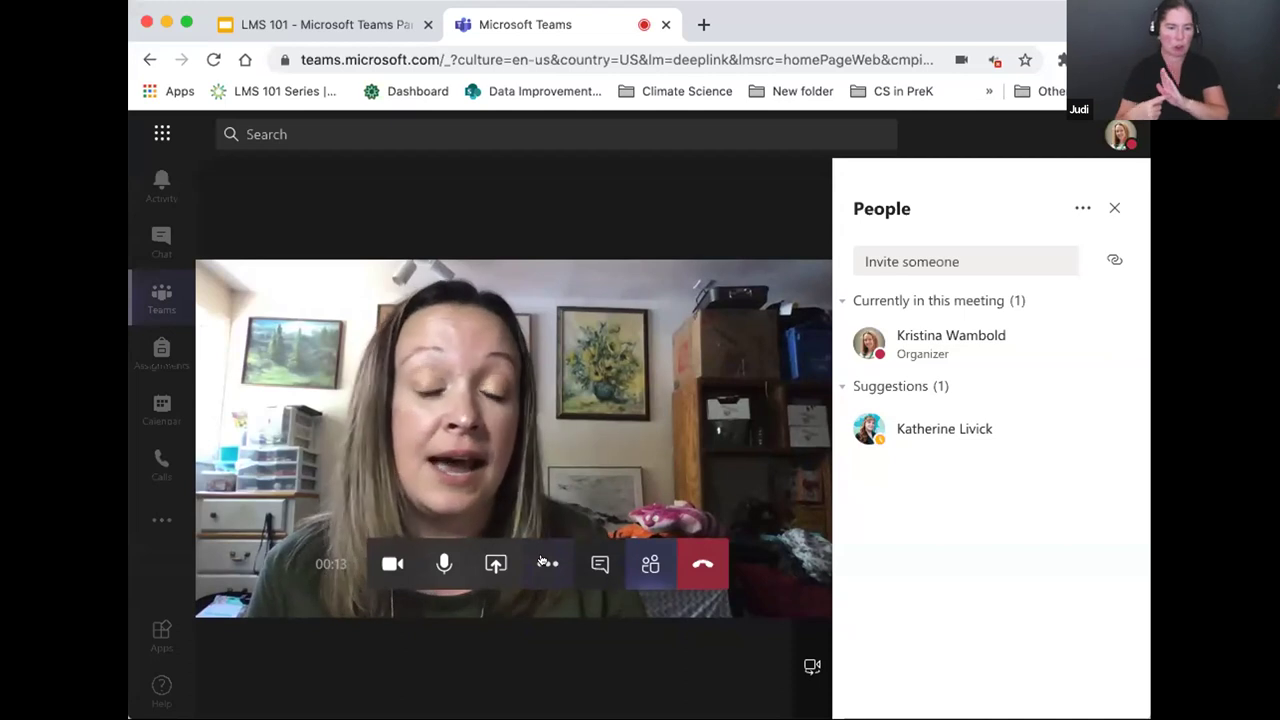
Review the additional meeting options, hide the participant list and leave the meeting.
left_click(546, 563)
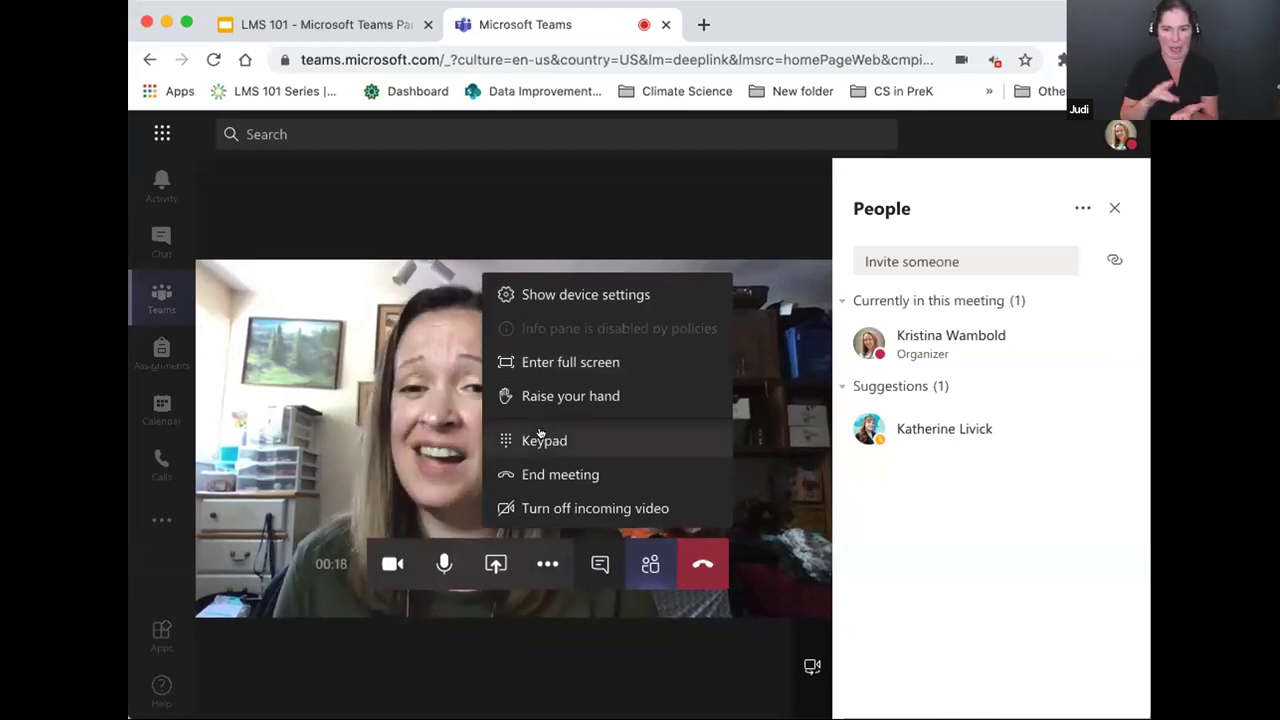
left_click(650, 564)
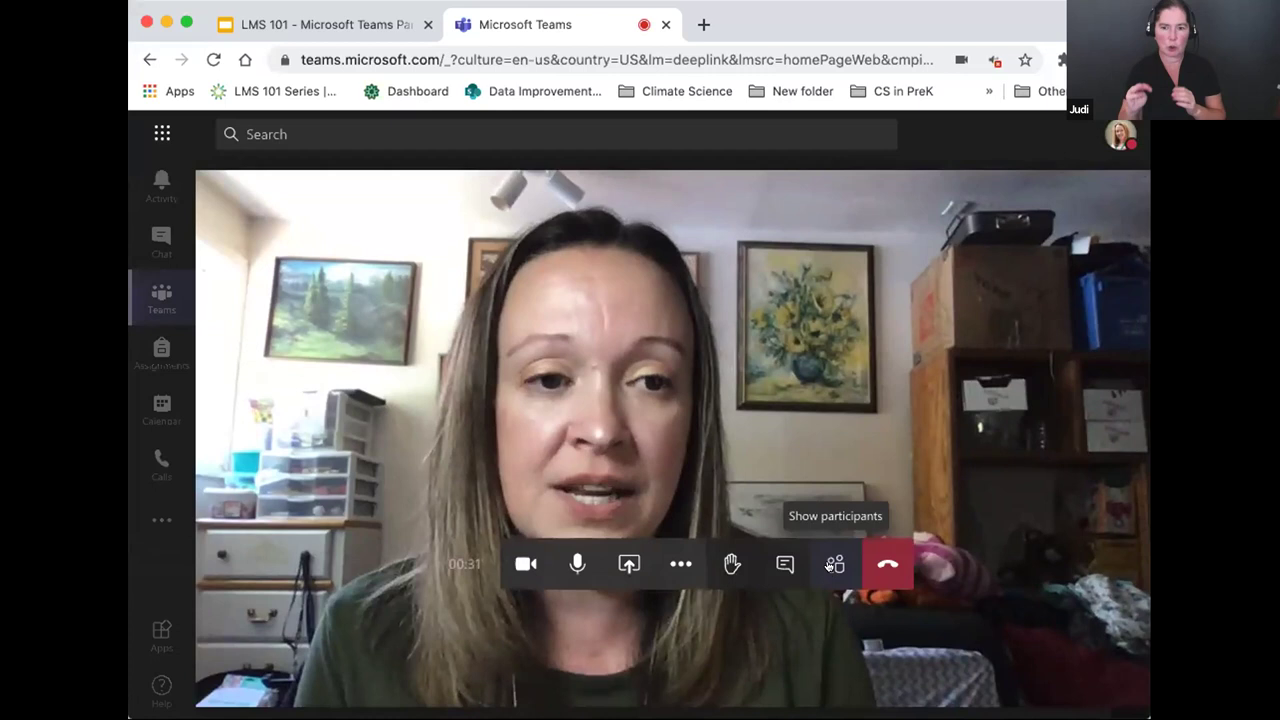
left_click(882, 565)
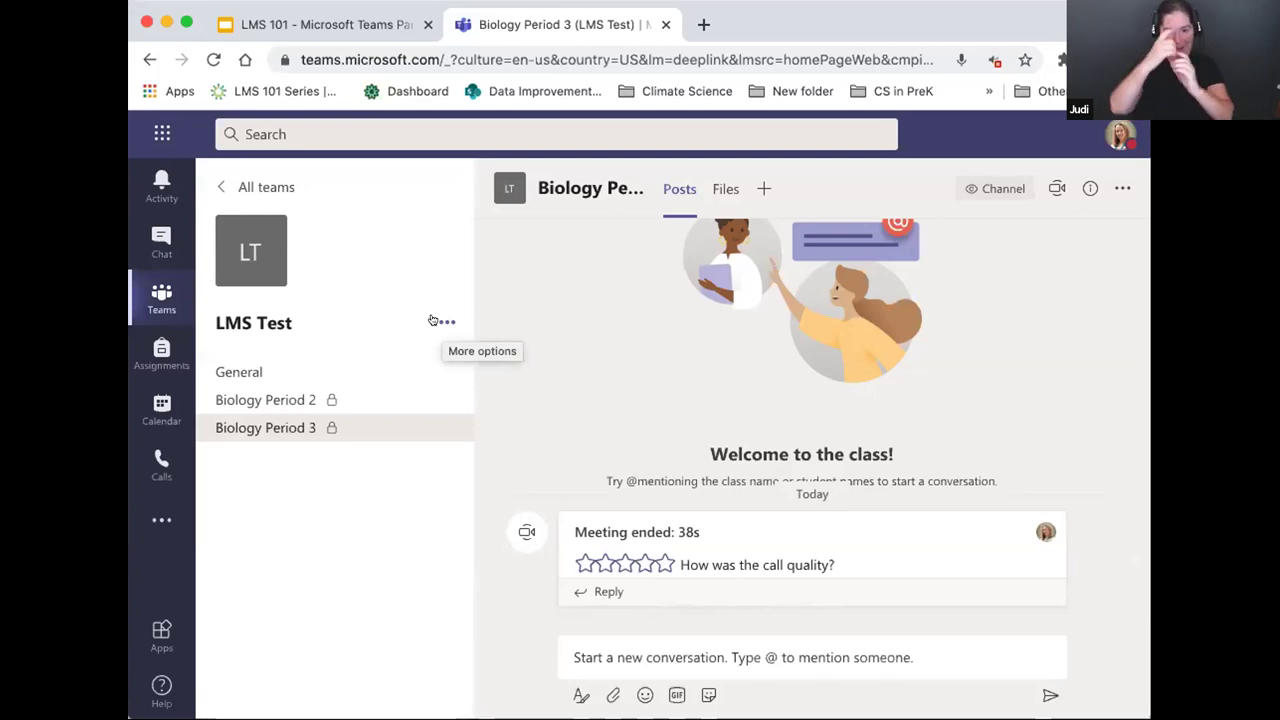
Review the Biology Period 3 channel's management options and its information with the member list.
left_click(442, 427)
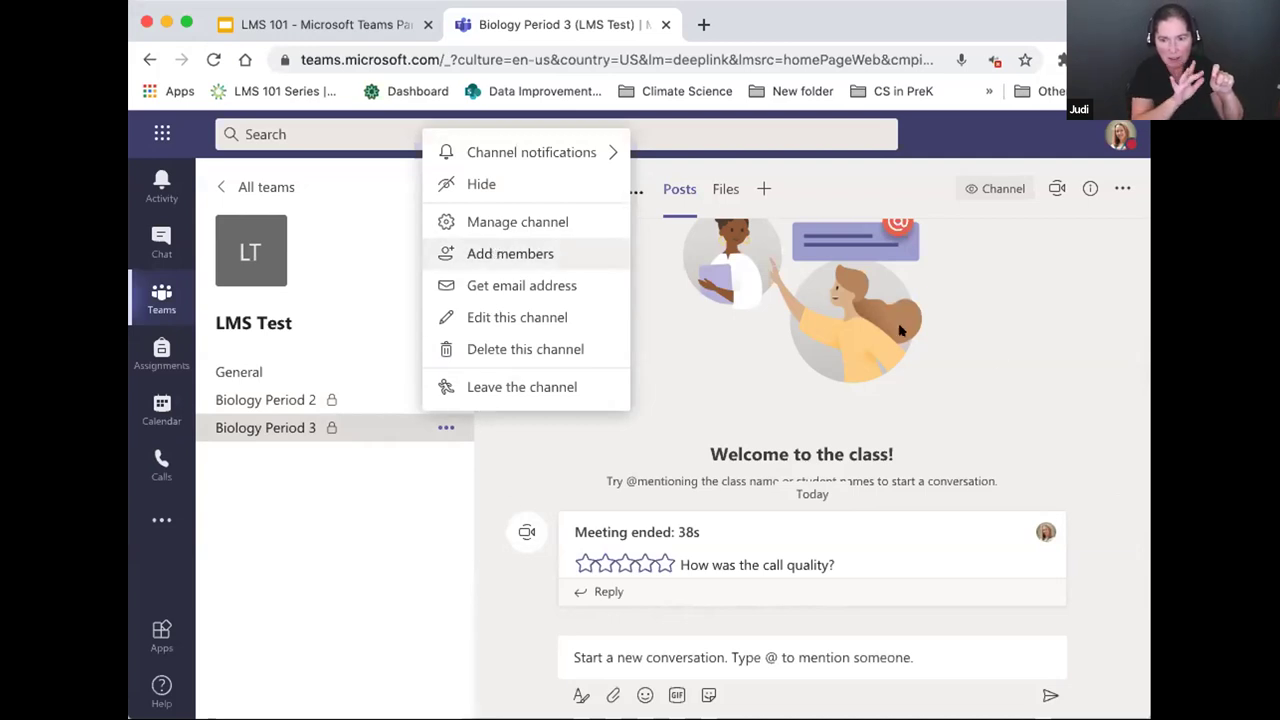
left_click(1006, 349)
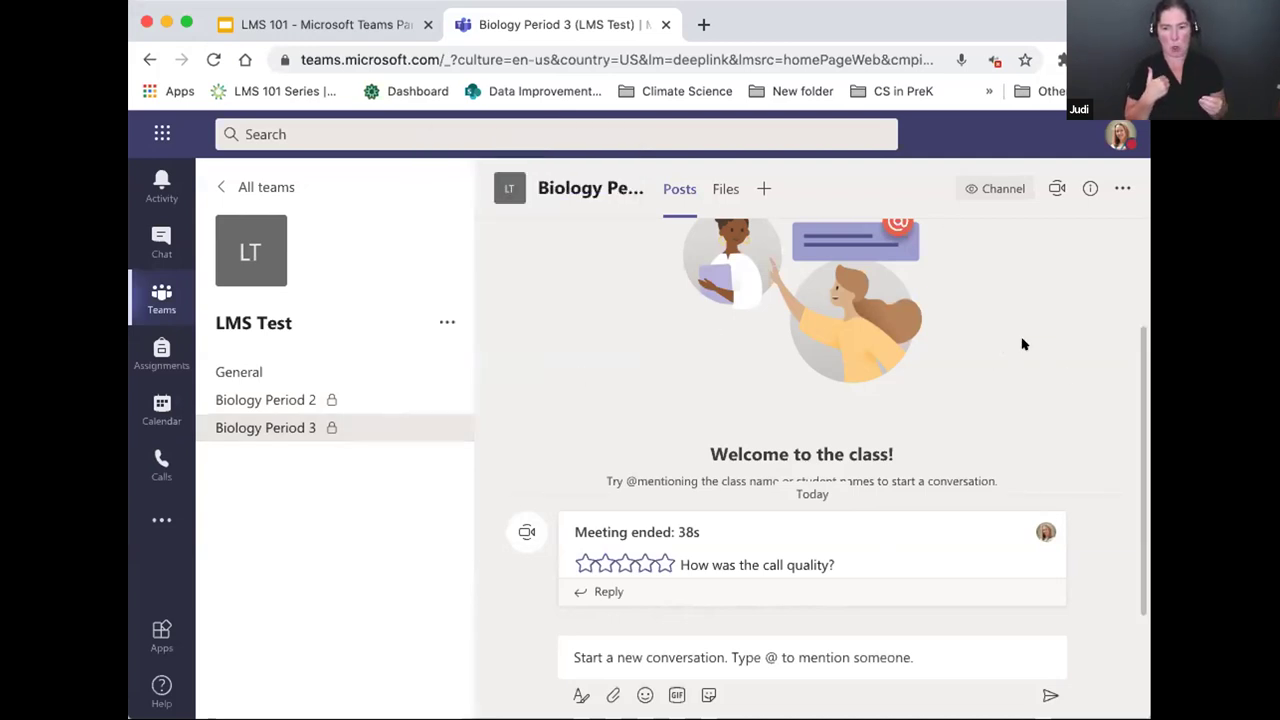
left_click(1084, 188)
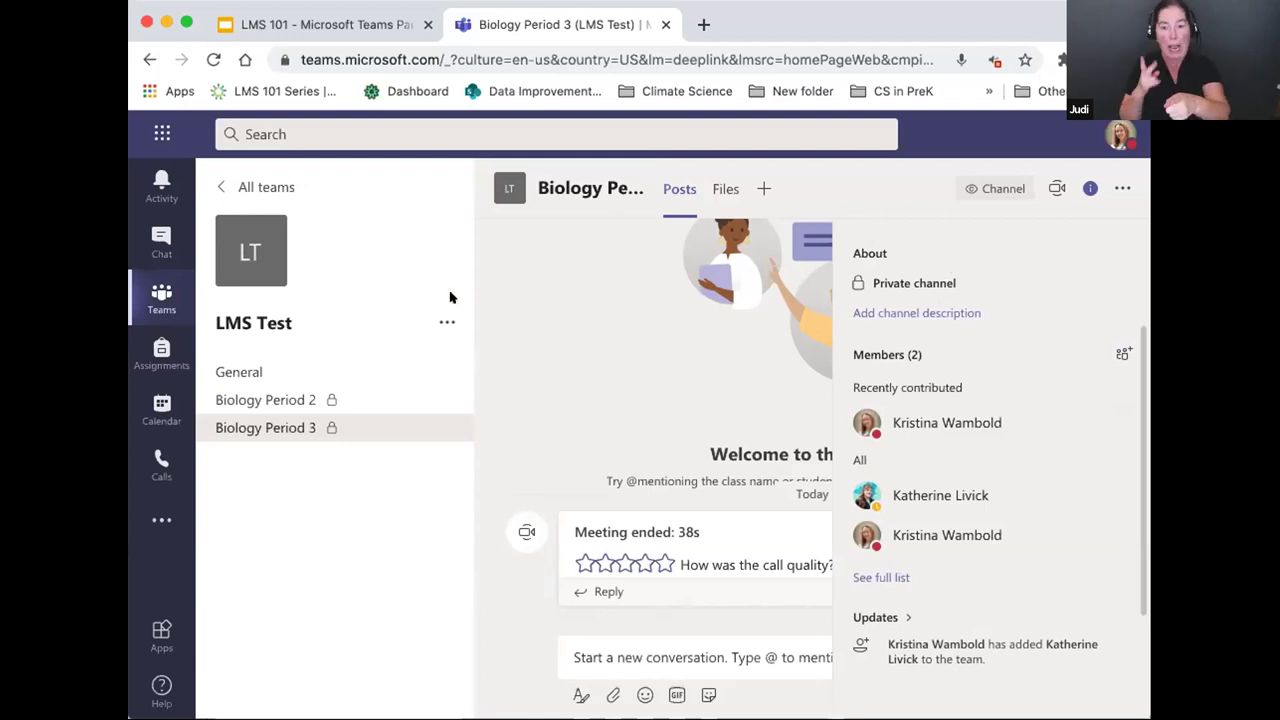
Create a standard channel named Feedback in the LMS Test team, shown automatically in everyone's channel list.
left_click(447, 322)
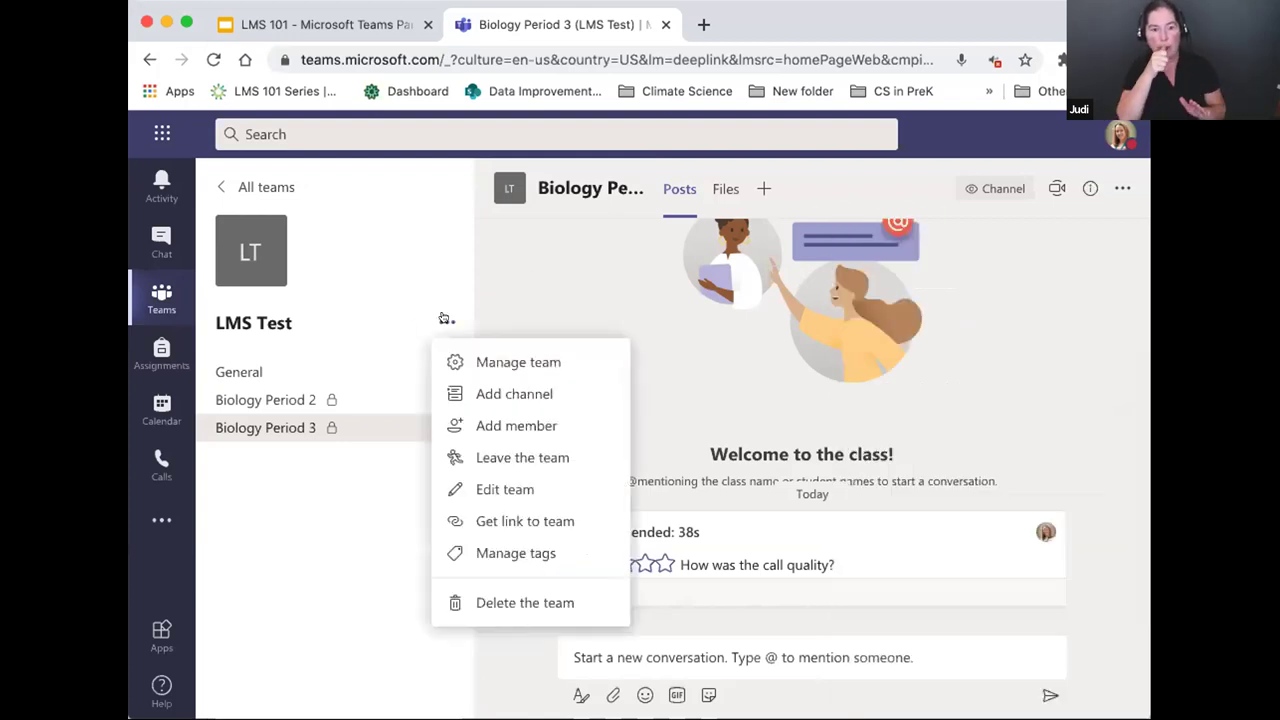
left_click(495, 392)
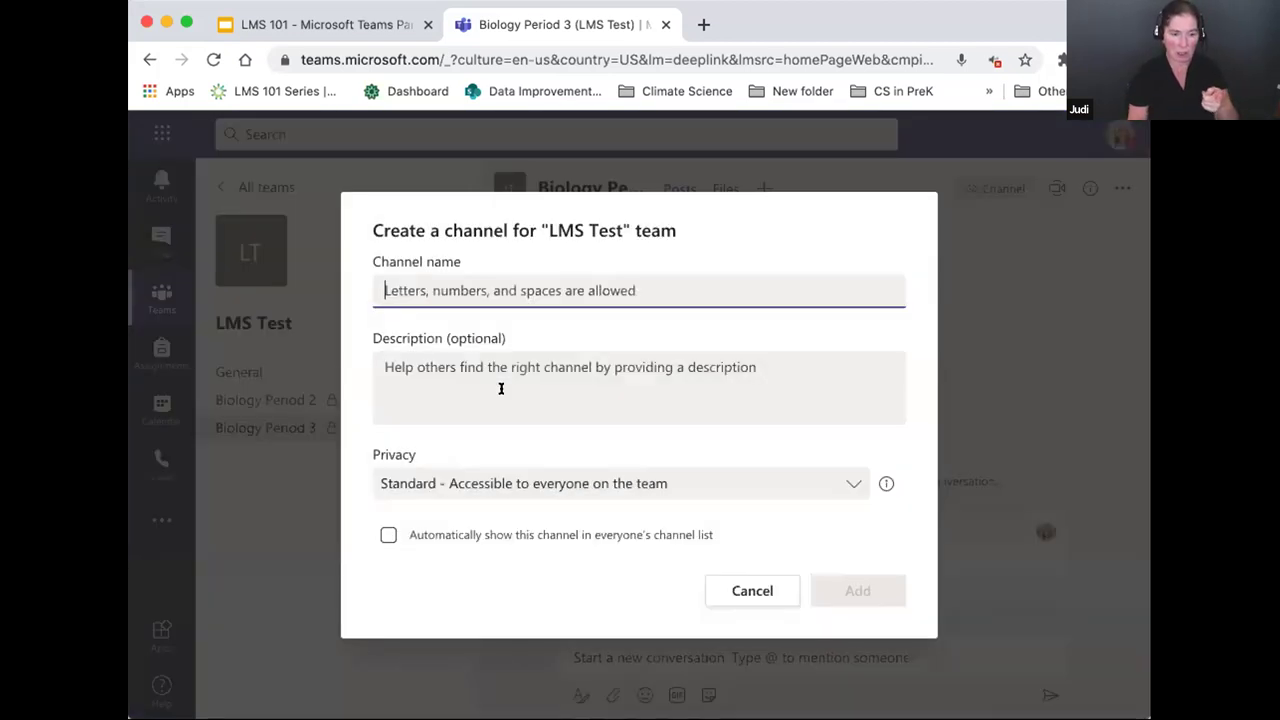
type("Feedback")
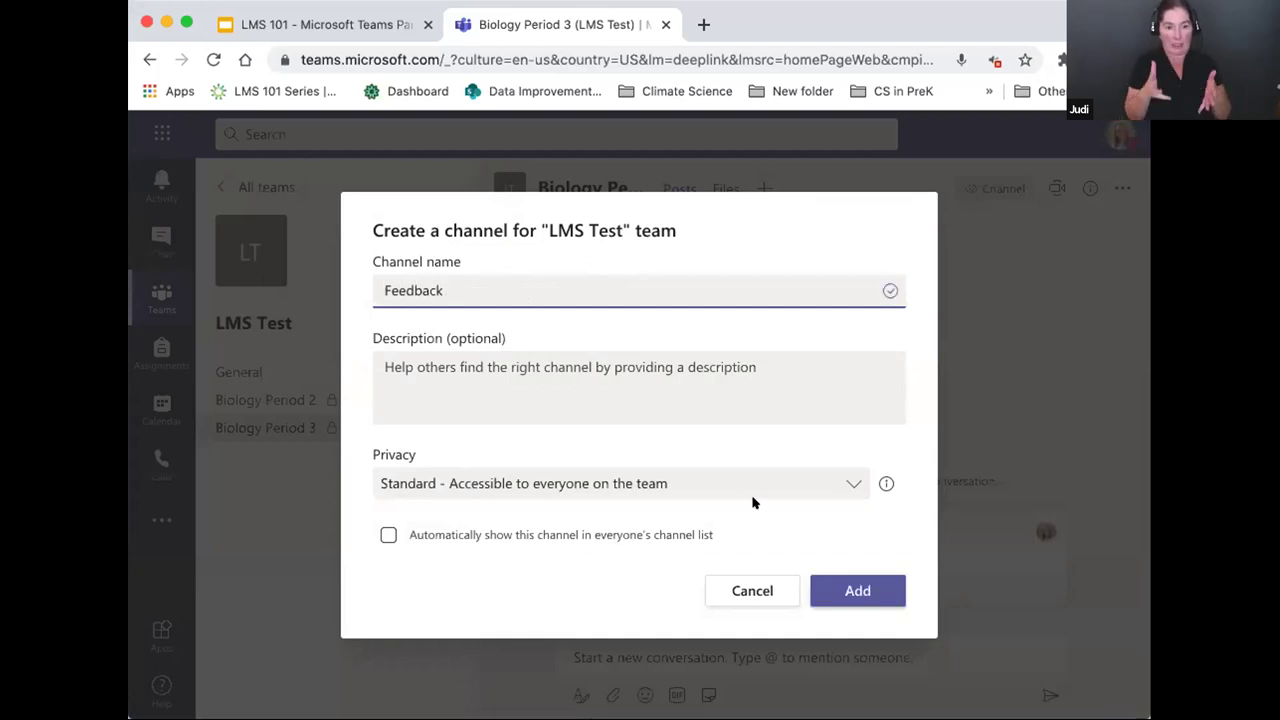
left_click(388, 535)
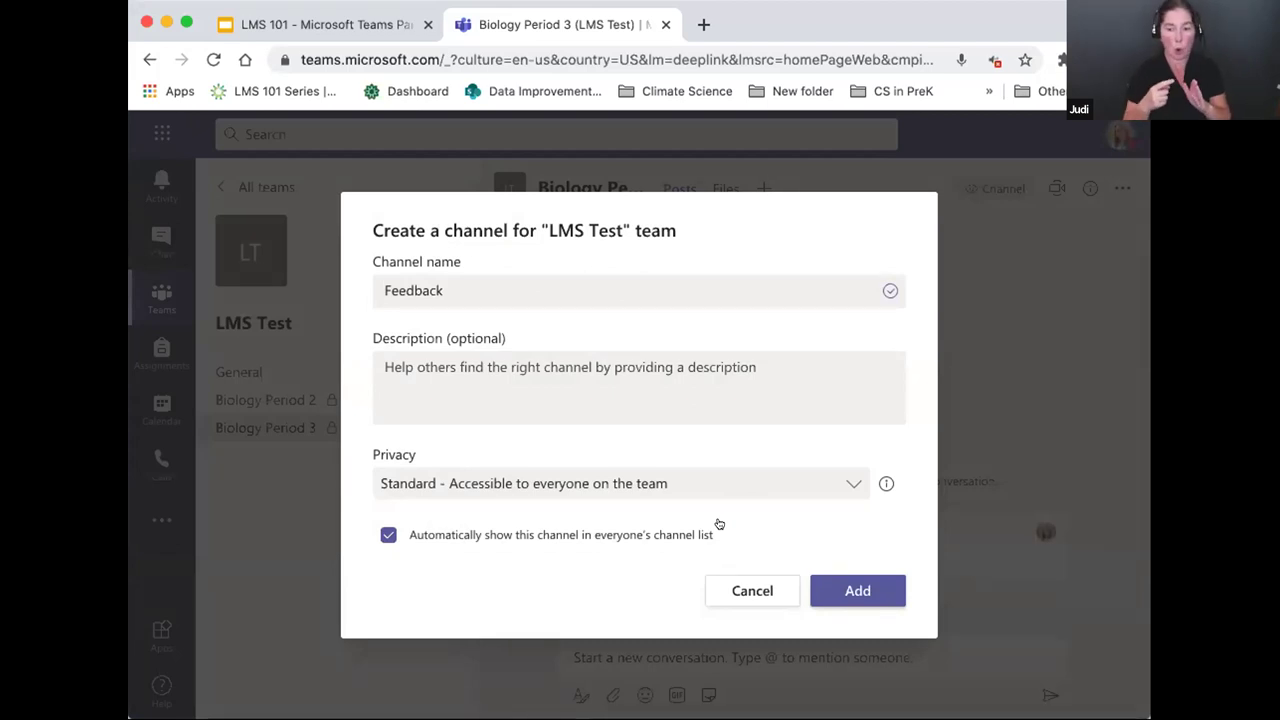
left_click(888, 598)
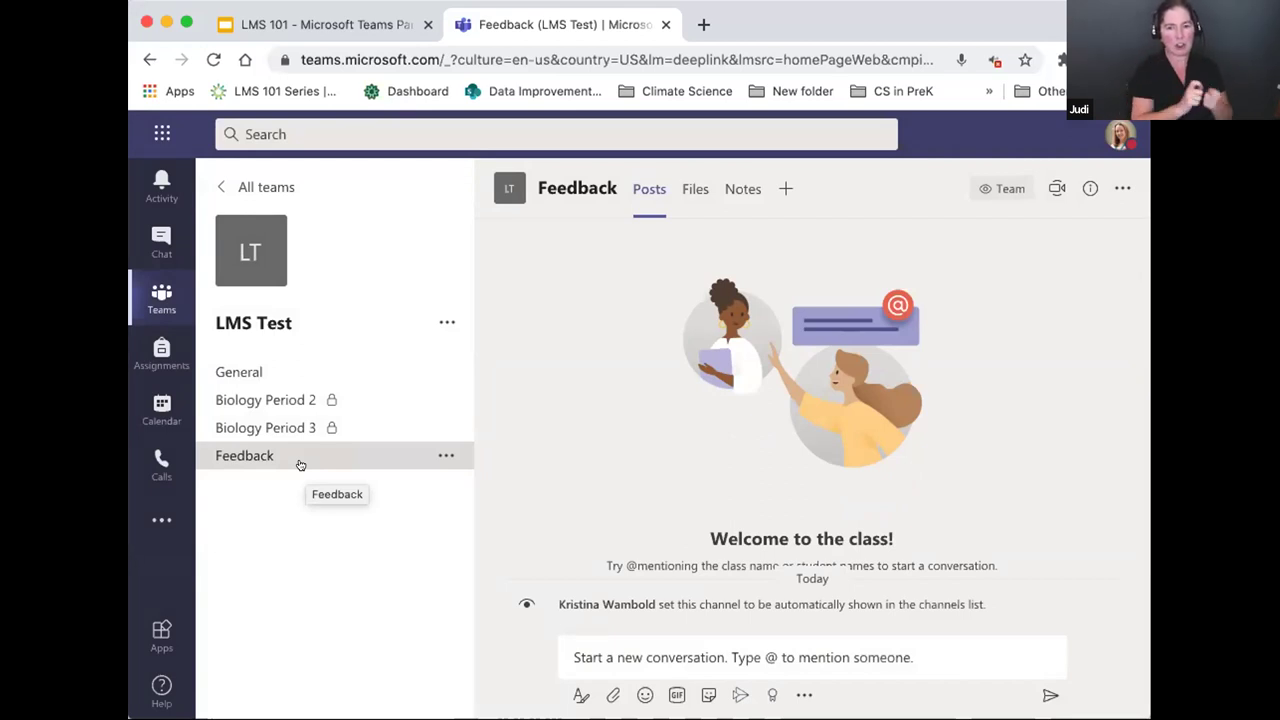
Review the management options available for the LMS Test team.
left_click(445, 321)
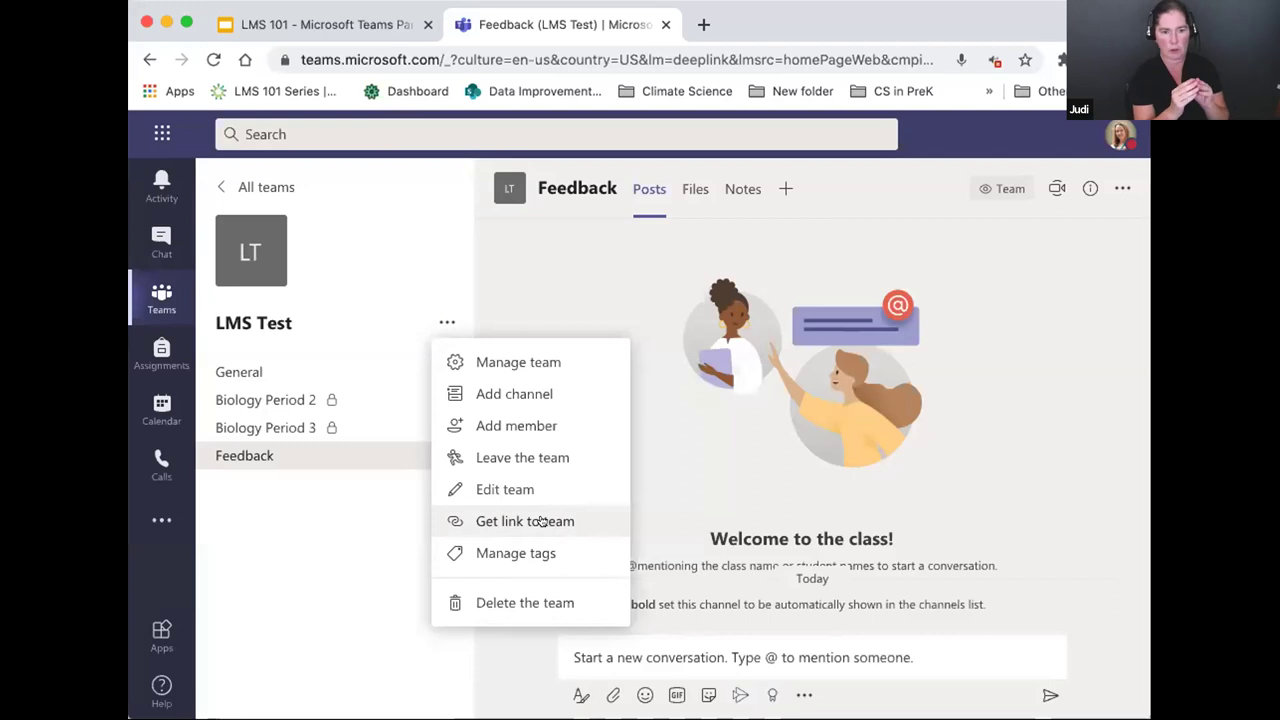
left_click(690, 482)
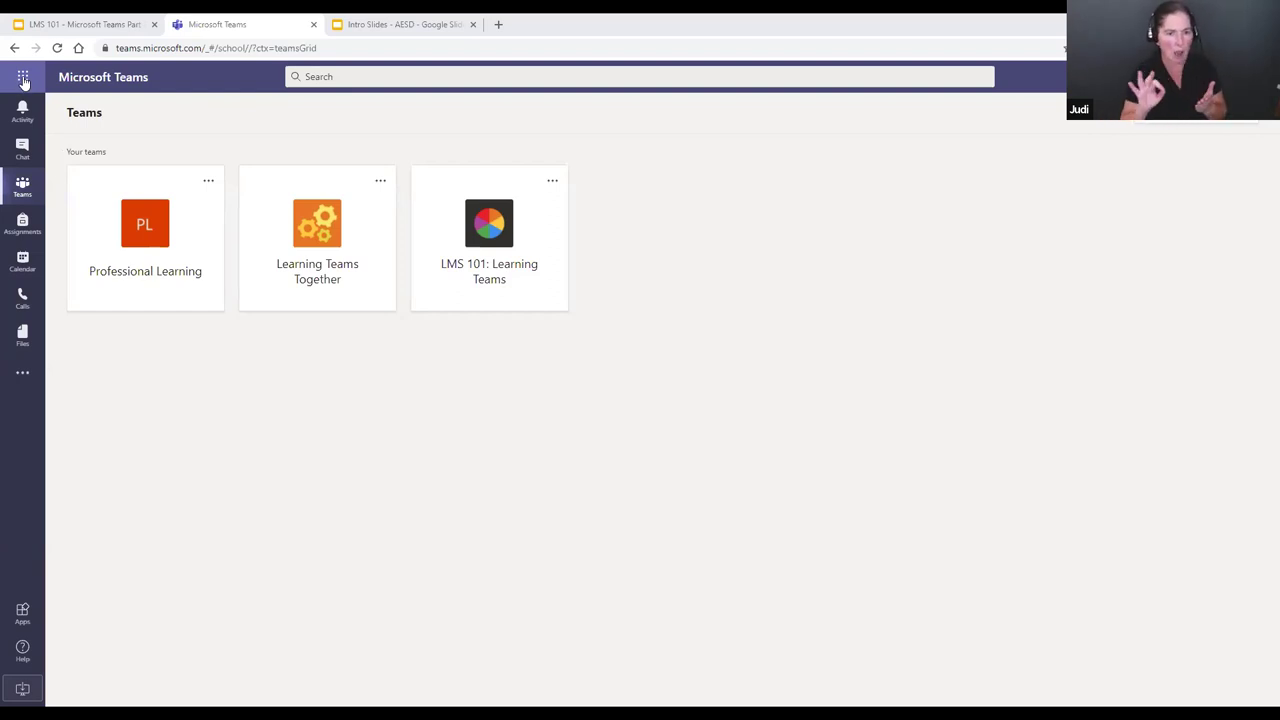
Open Teams from the Microsoft 365 app launcher and close the extra browser tab.
left_click(23, 77)
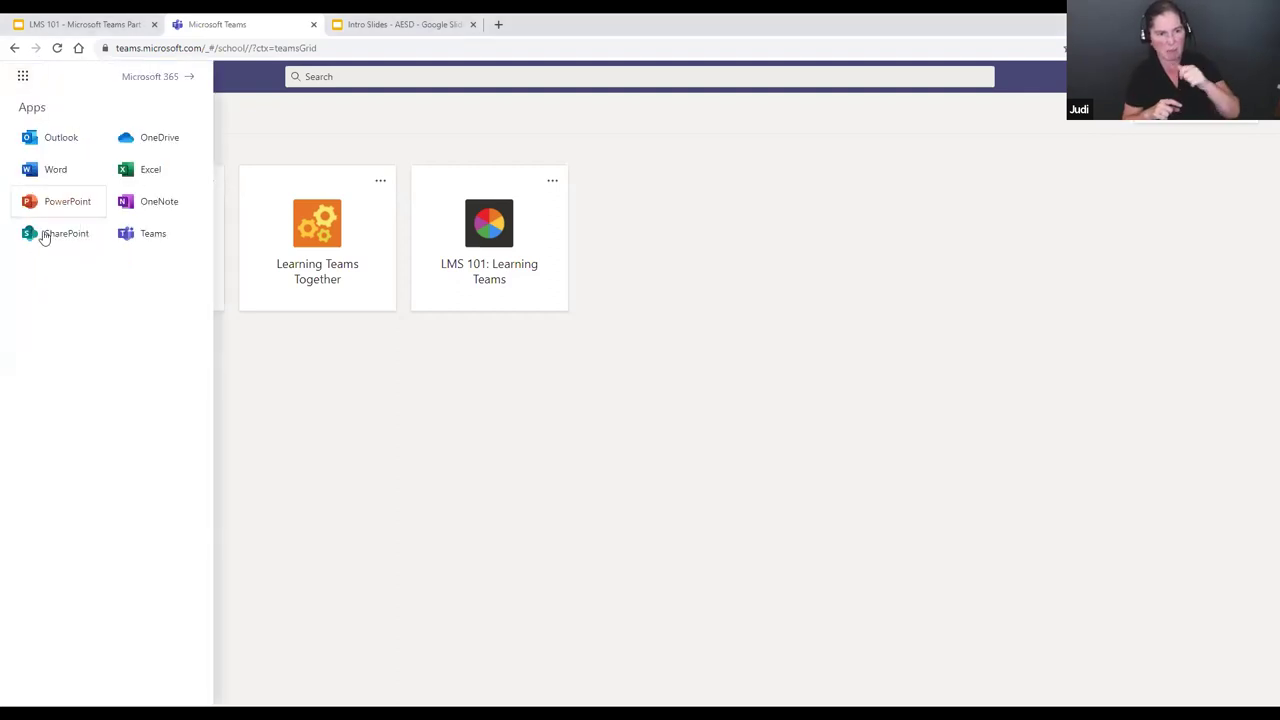
left_click(148, 236)
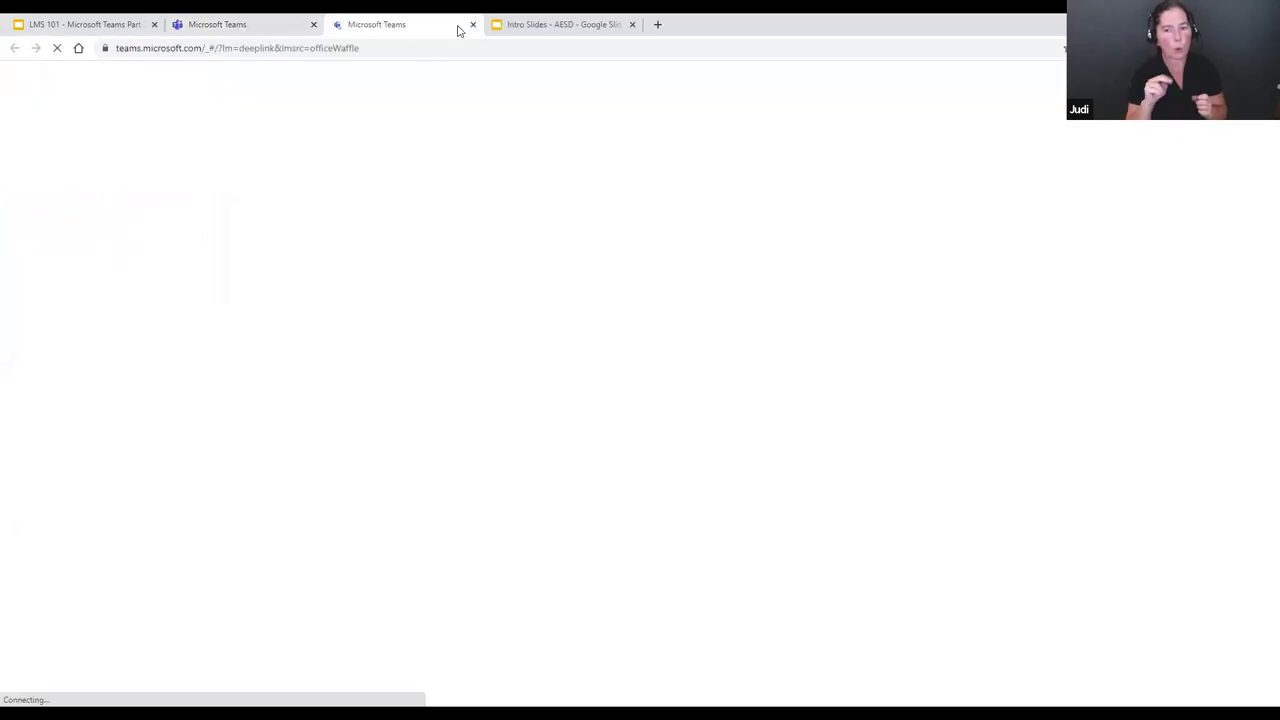
left_click(314, 25)
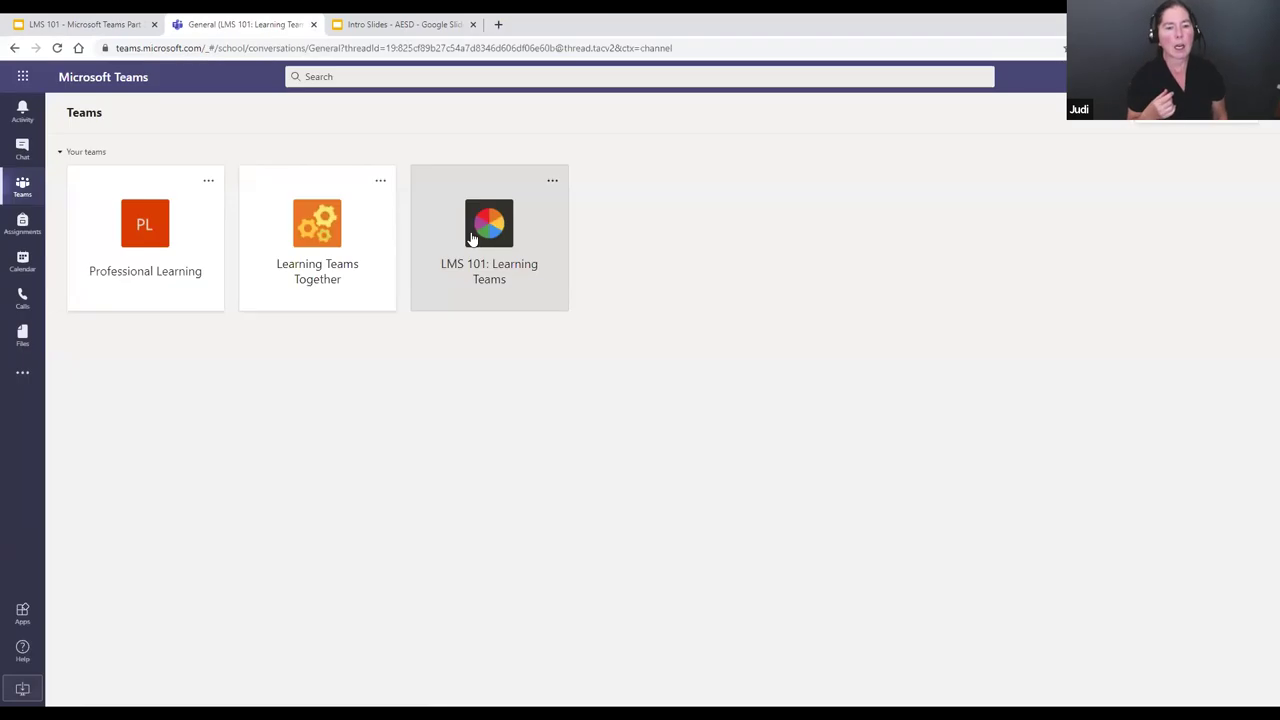
Open the LMS 101: Learning Teams team and go to the Class Materials folder in the General channel's files.
left_click(472, 238)
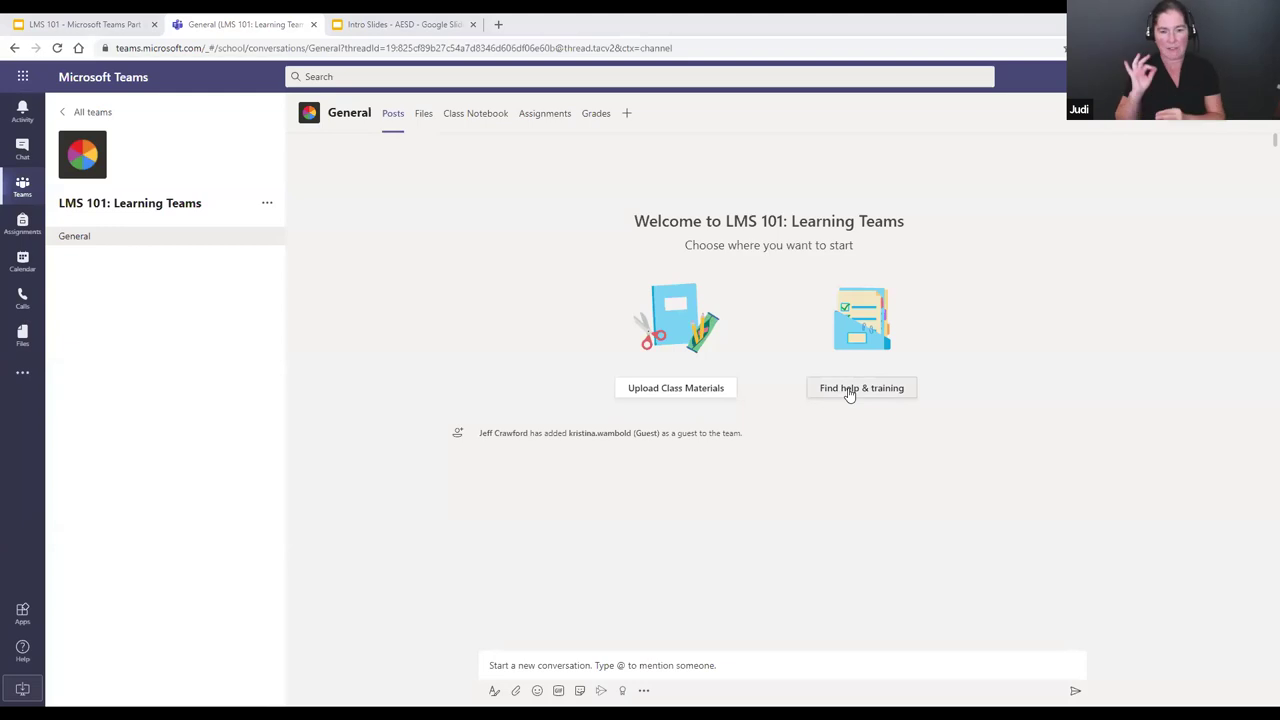
left_click(676, 390)
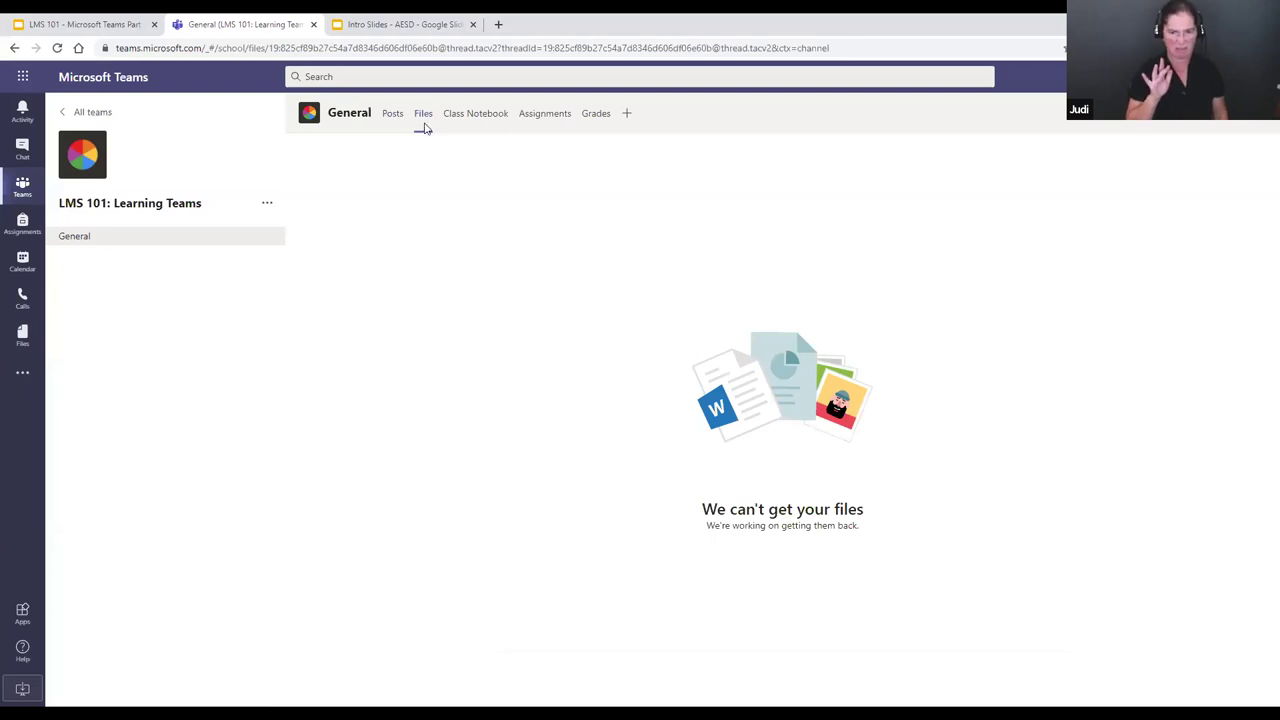
left_click(392, 116)
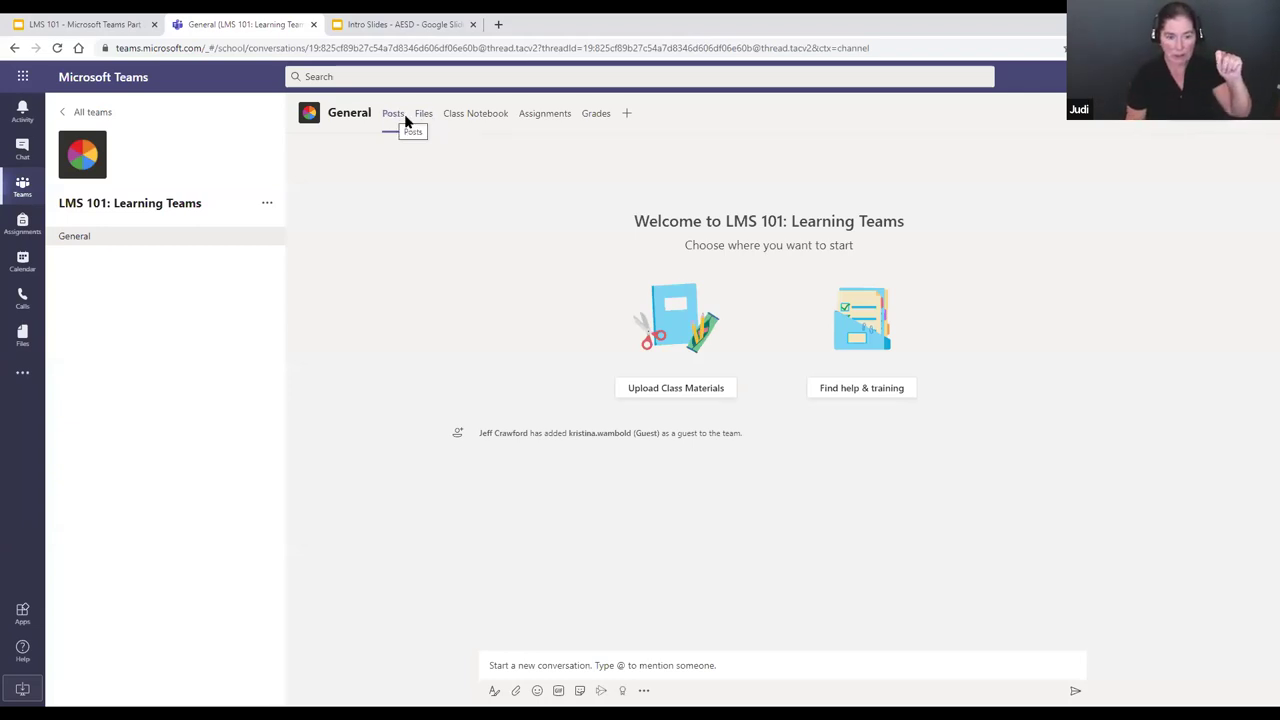
left_click(424, 114)
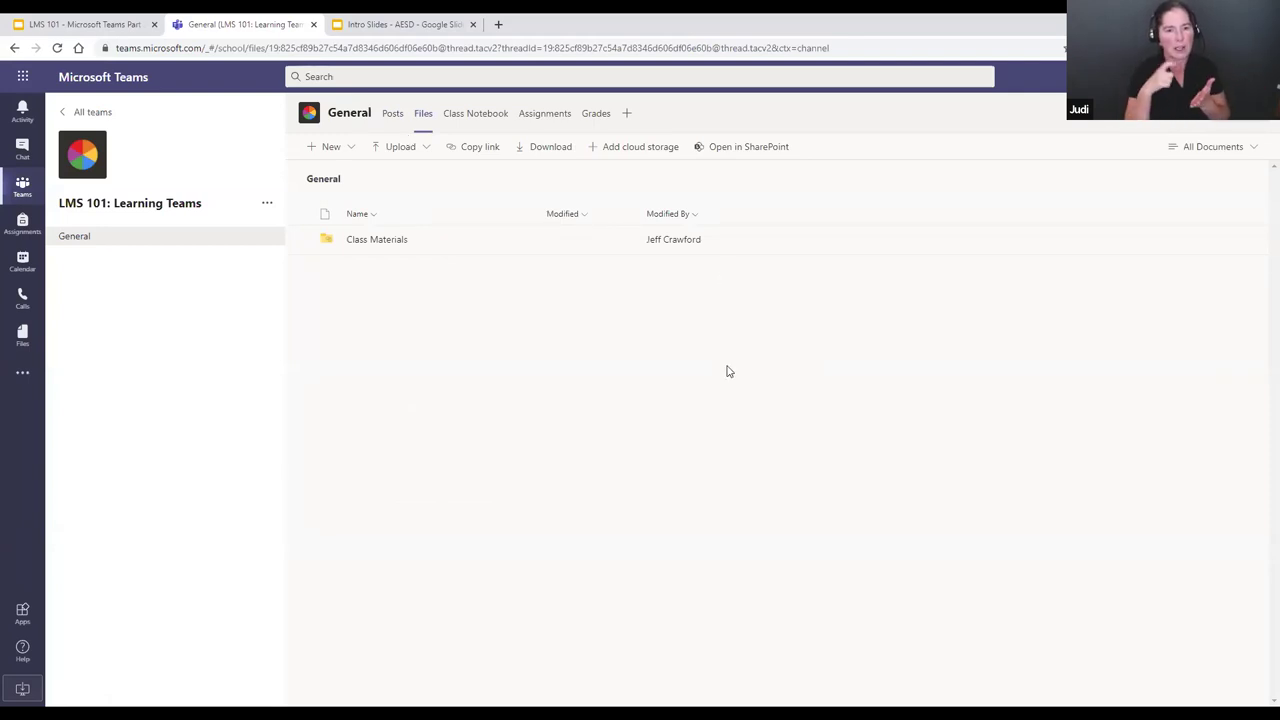
left_click(400, 243)
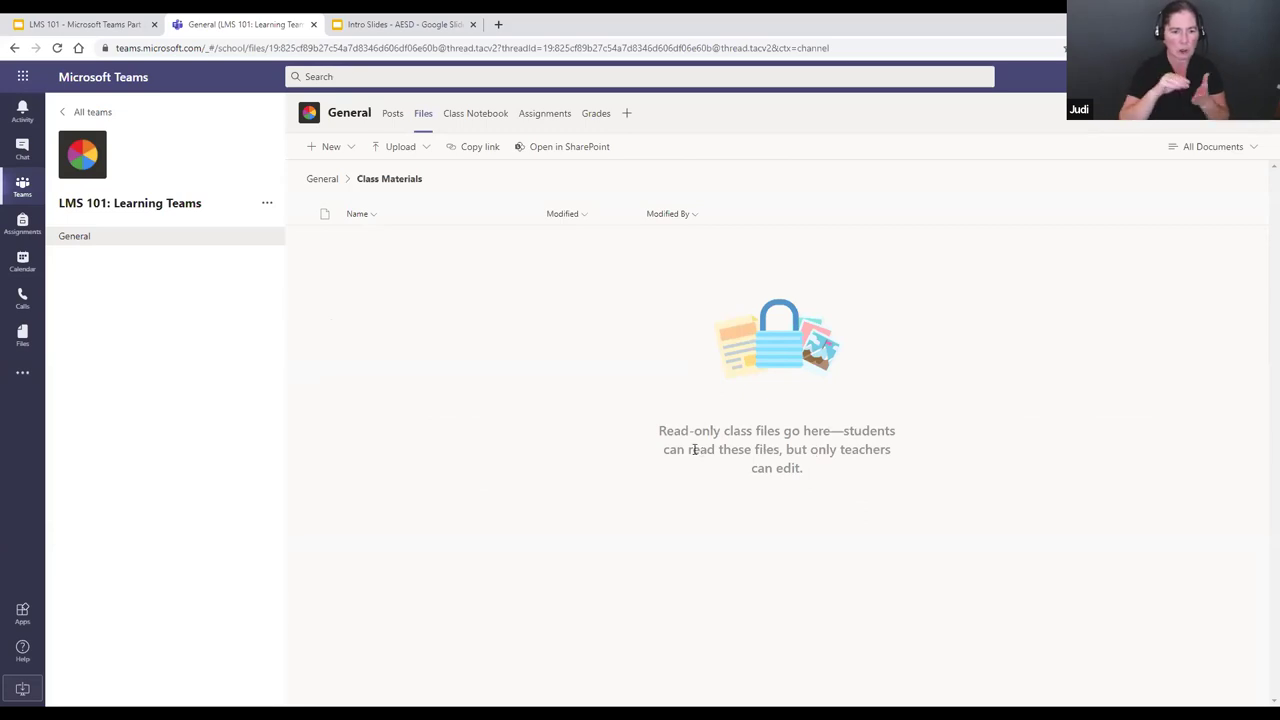
left_click_drag(786, 452, 703, 423)
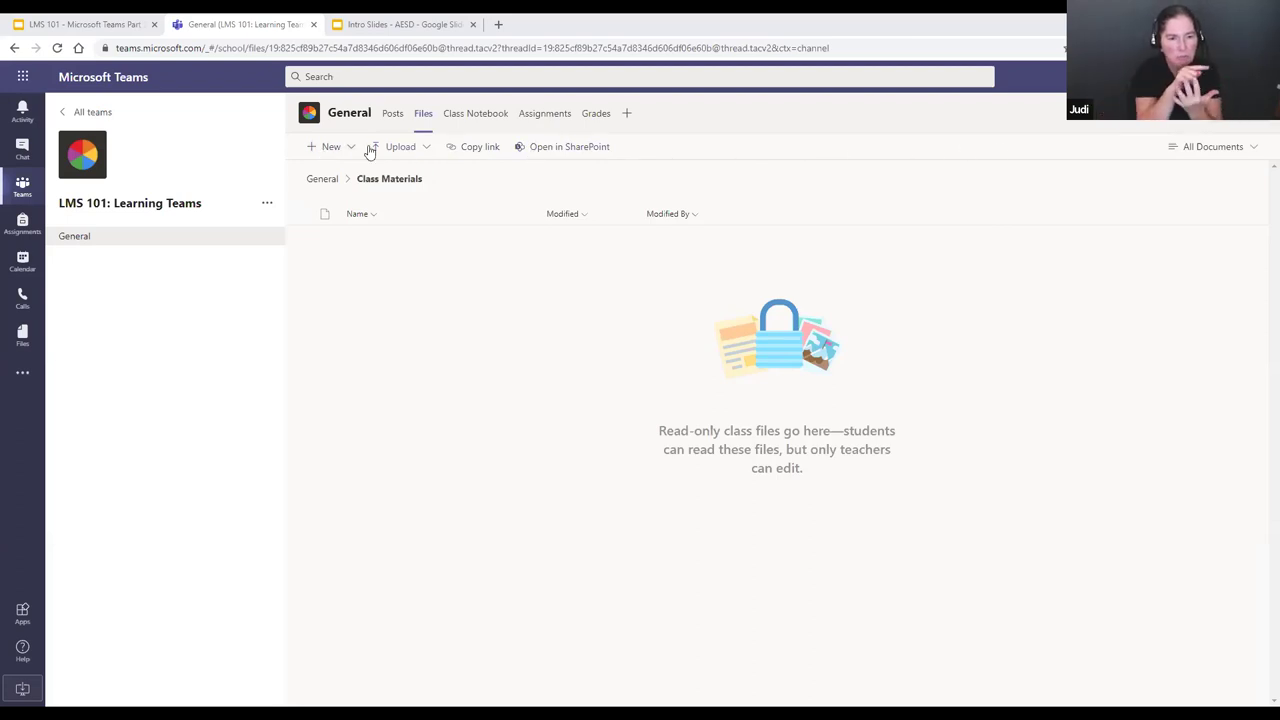
View the Microsoft Teams and SharePoint links to the Class Materials folder, leaving without copying either one.
left_click(466, 149)
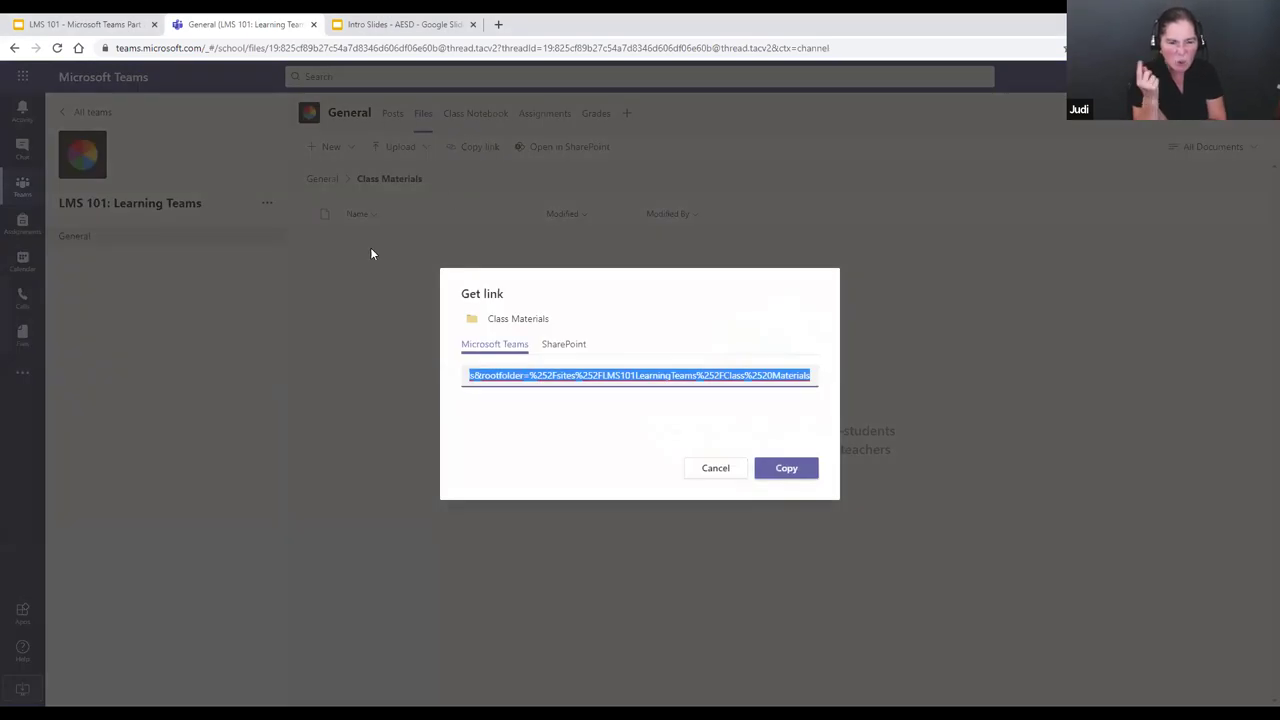
left_click(566, 345)
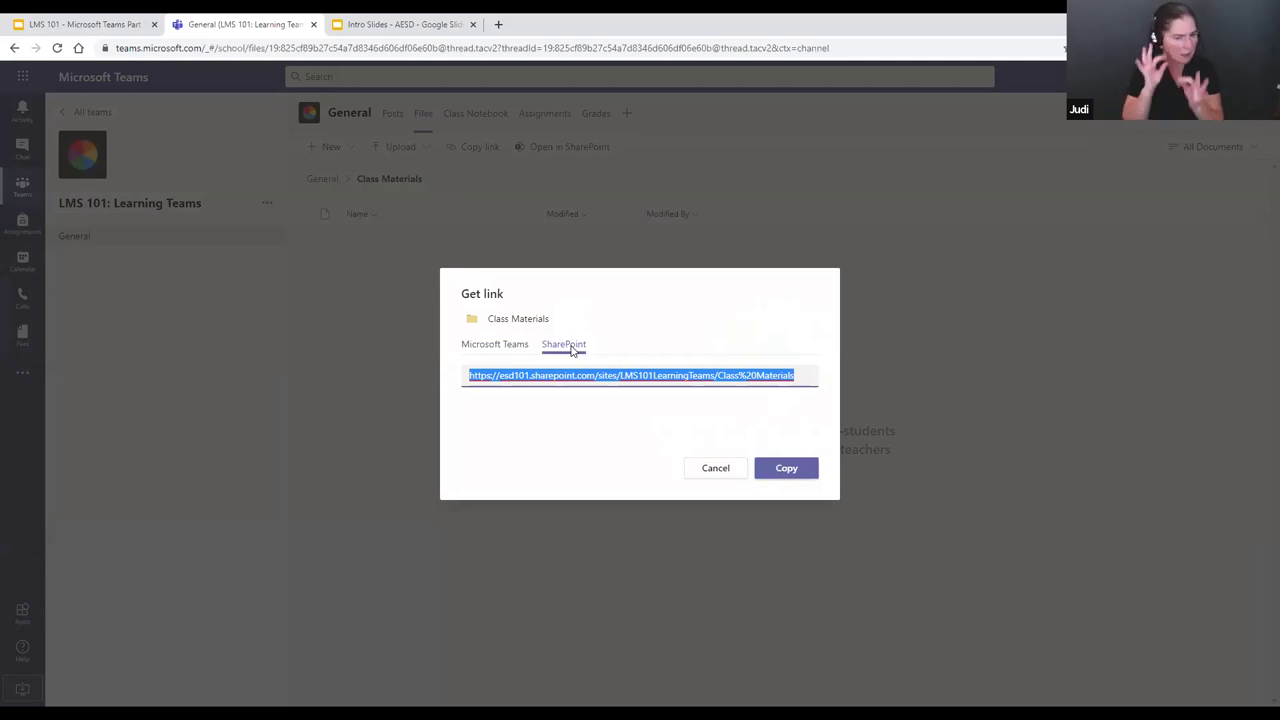
left_click(500, 348)
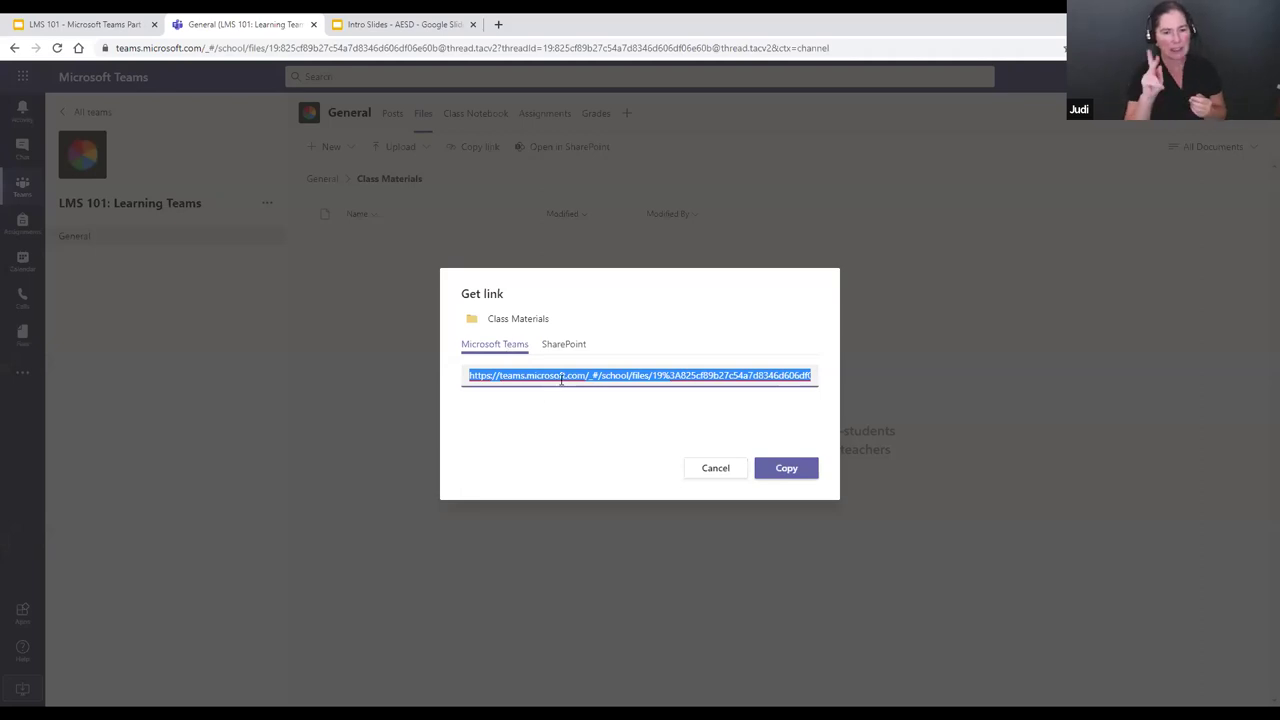
left_click(707, 473)
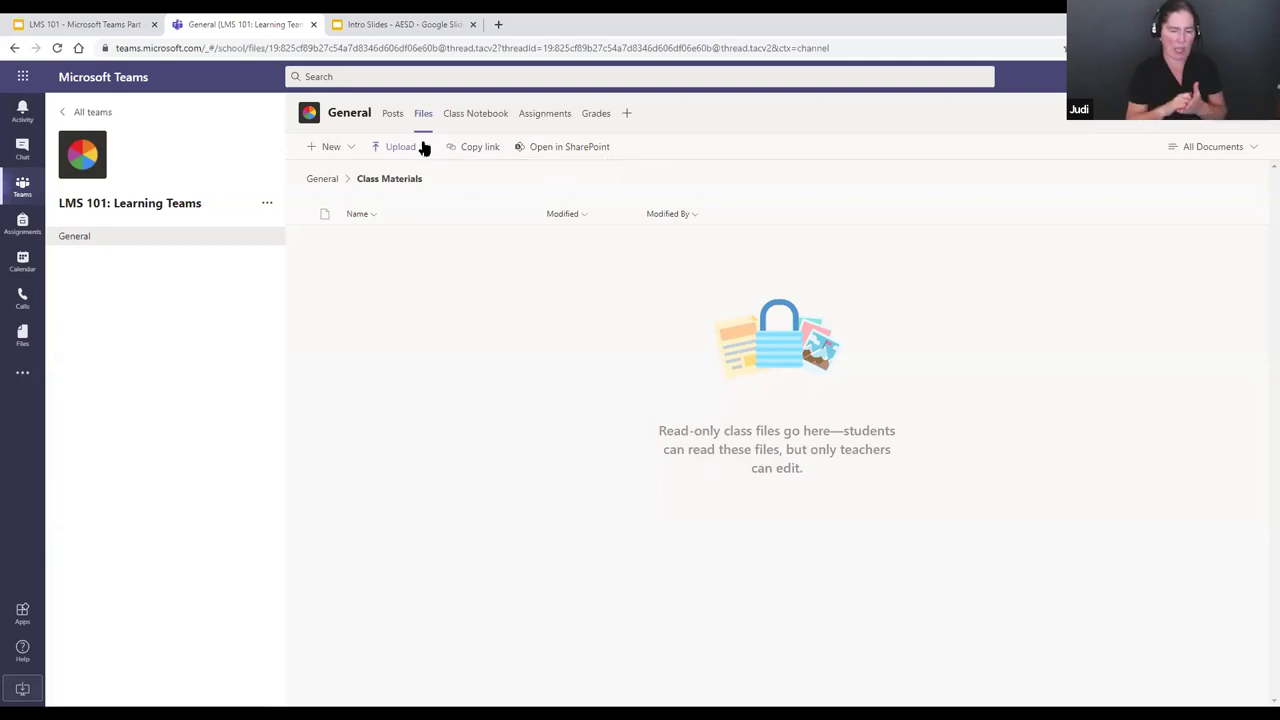
Create a folder named Week 1 inside Class Materials.
left_click(331, 148)
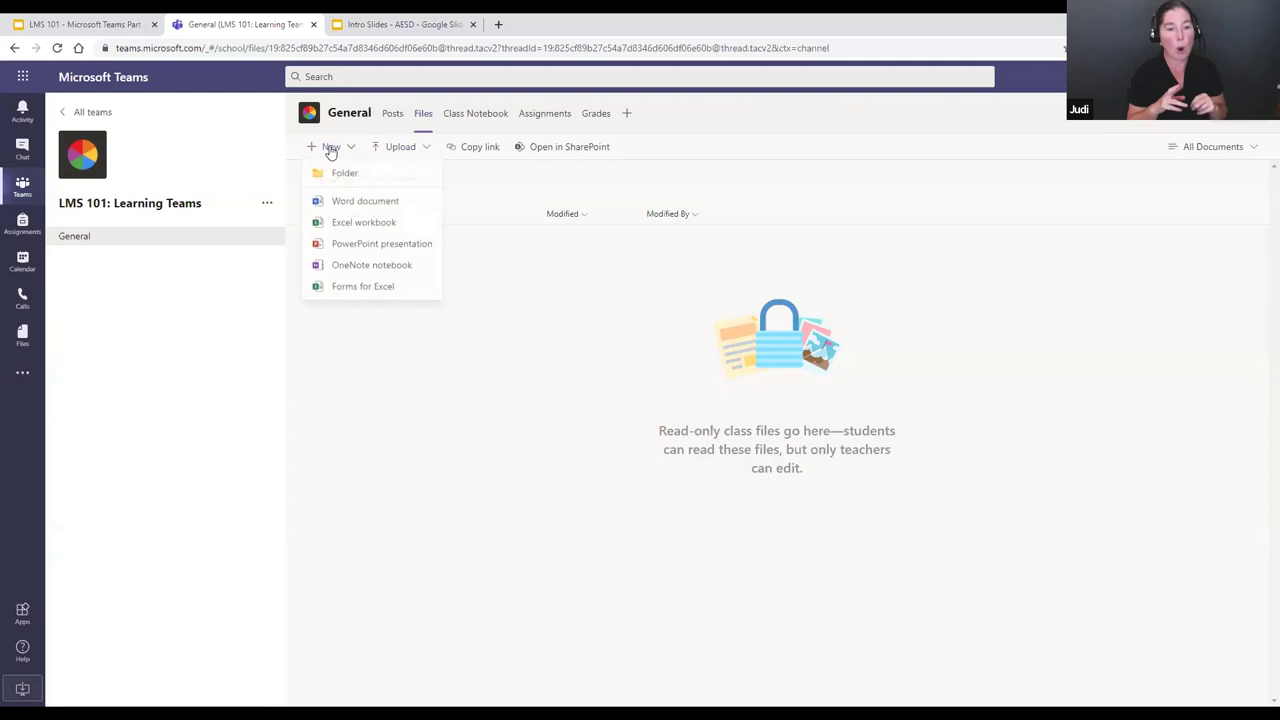
left_click(344, 174)
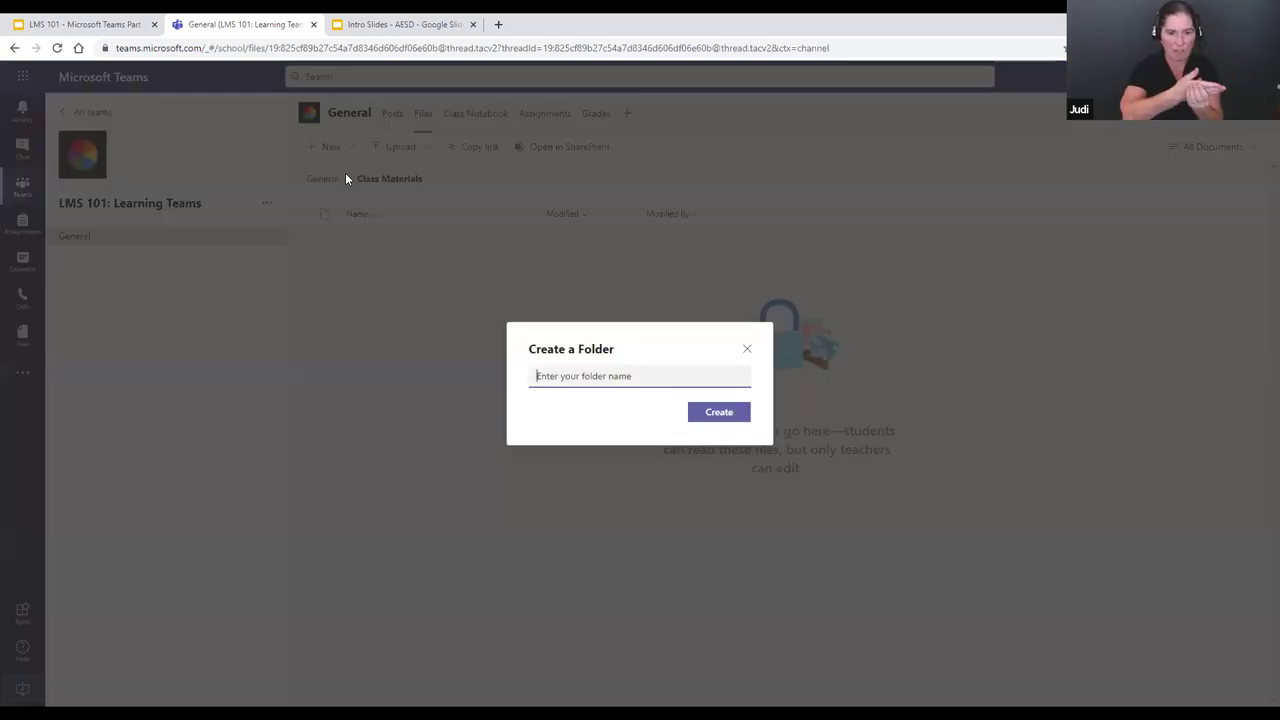
type("W")
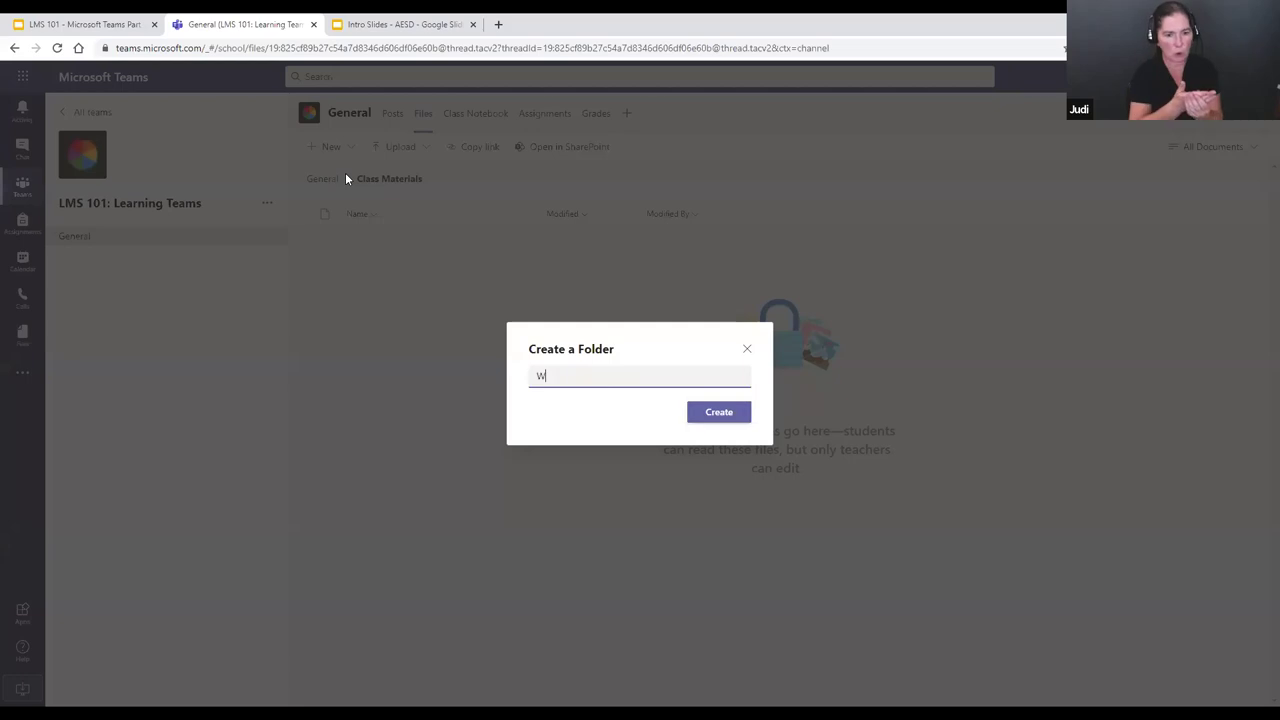
type("eek 1")
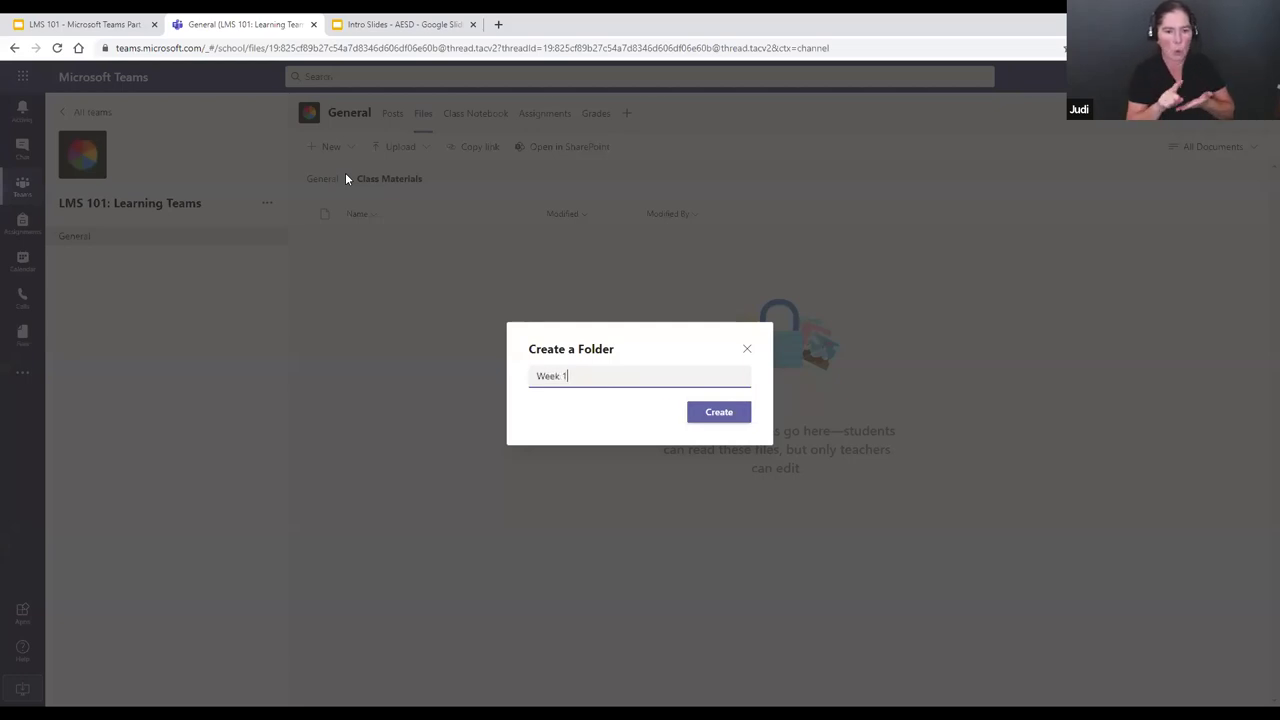
key("Return")
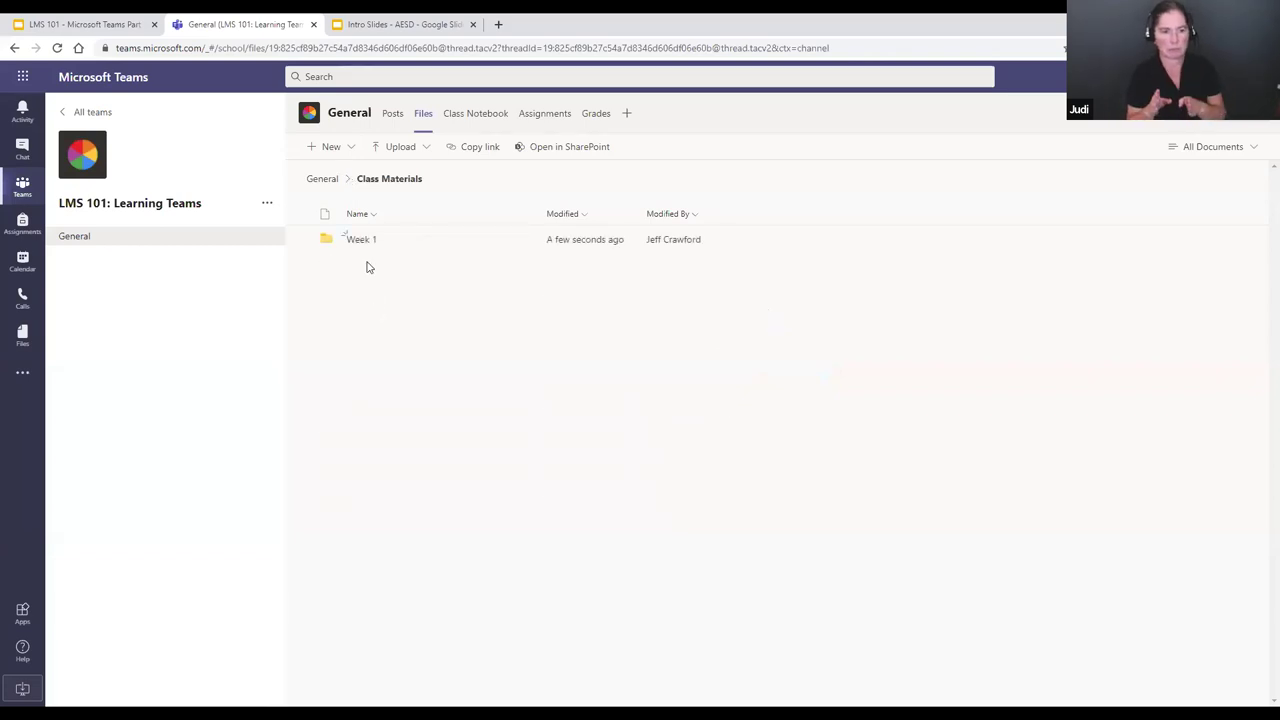
Open the Week 1 folder and create a subfolder named Monday in it.
left_click(360, 240)
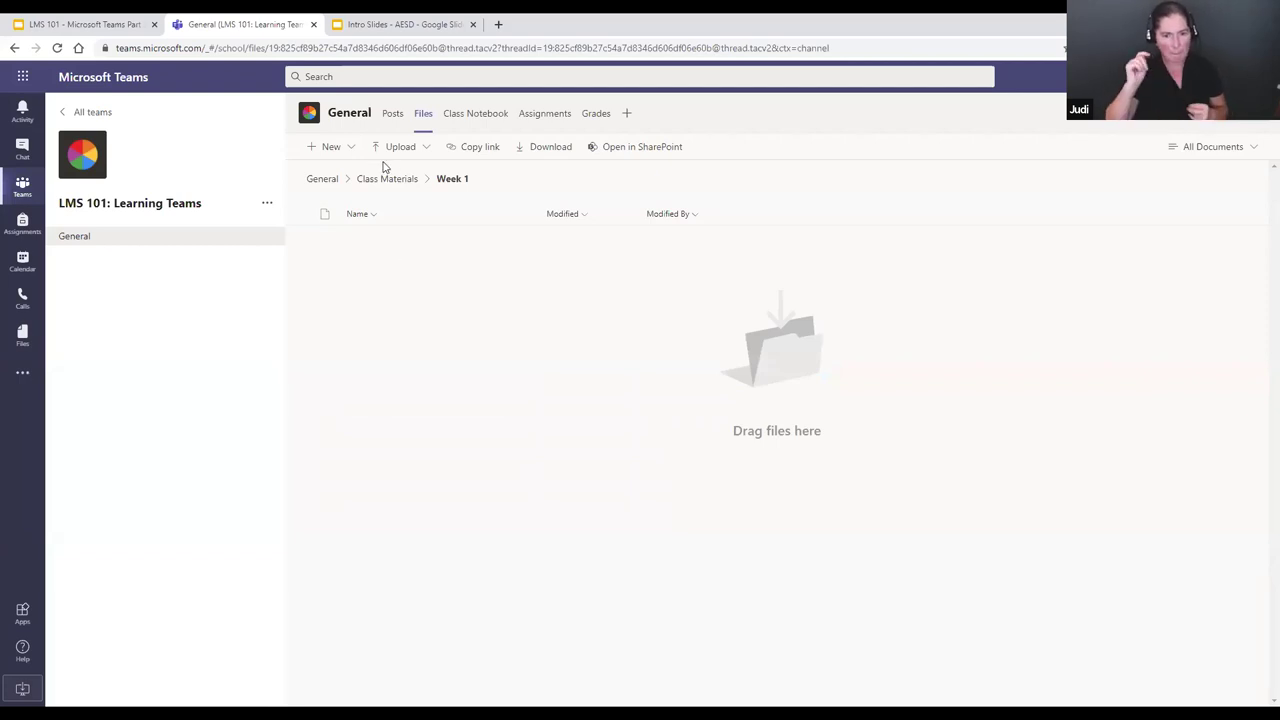
left_click(316, 147)
left_click(338, 174)
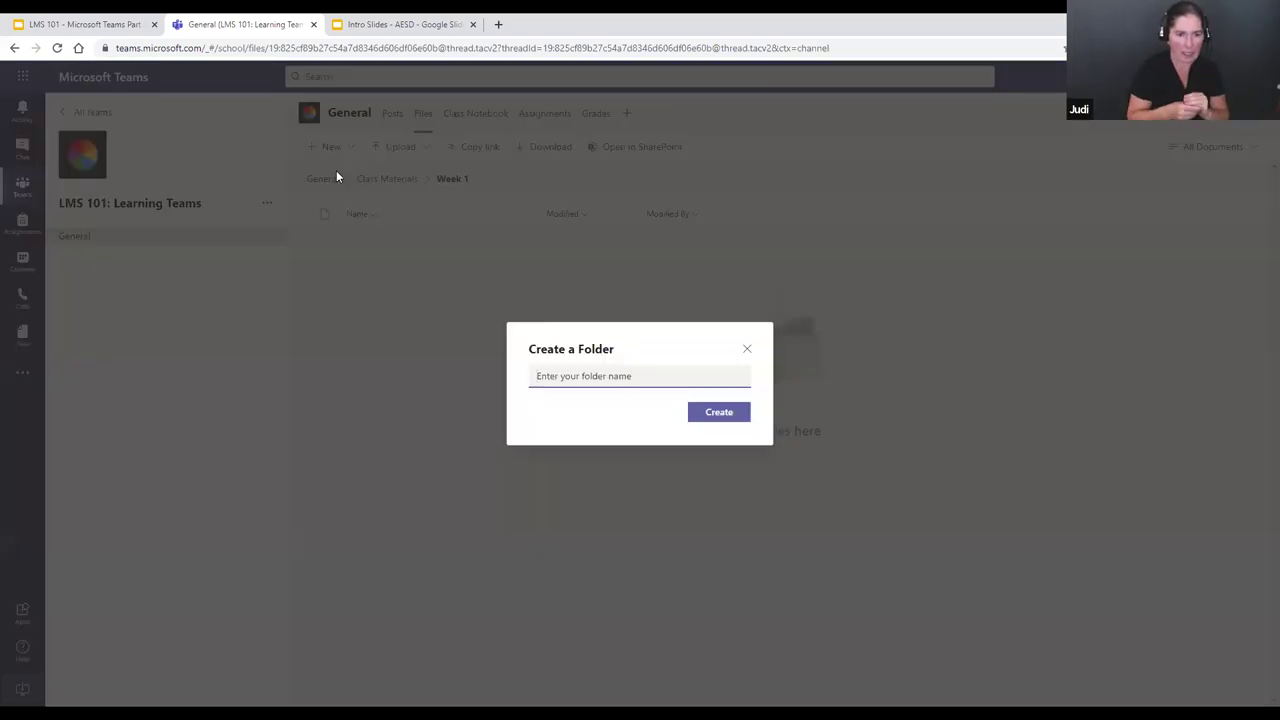
type("Monday")
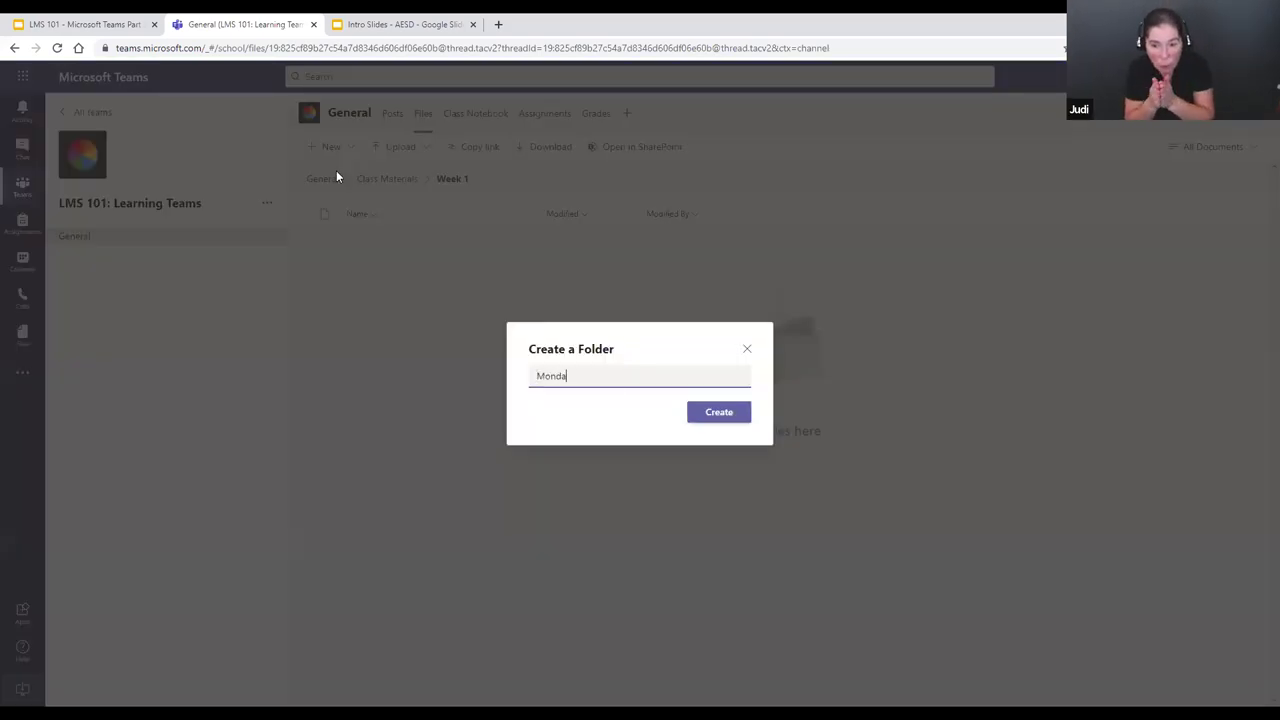
left_click(717, 413)
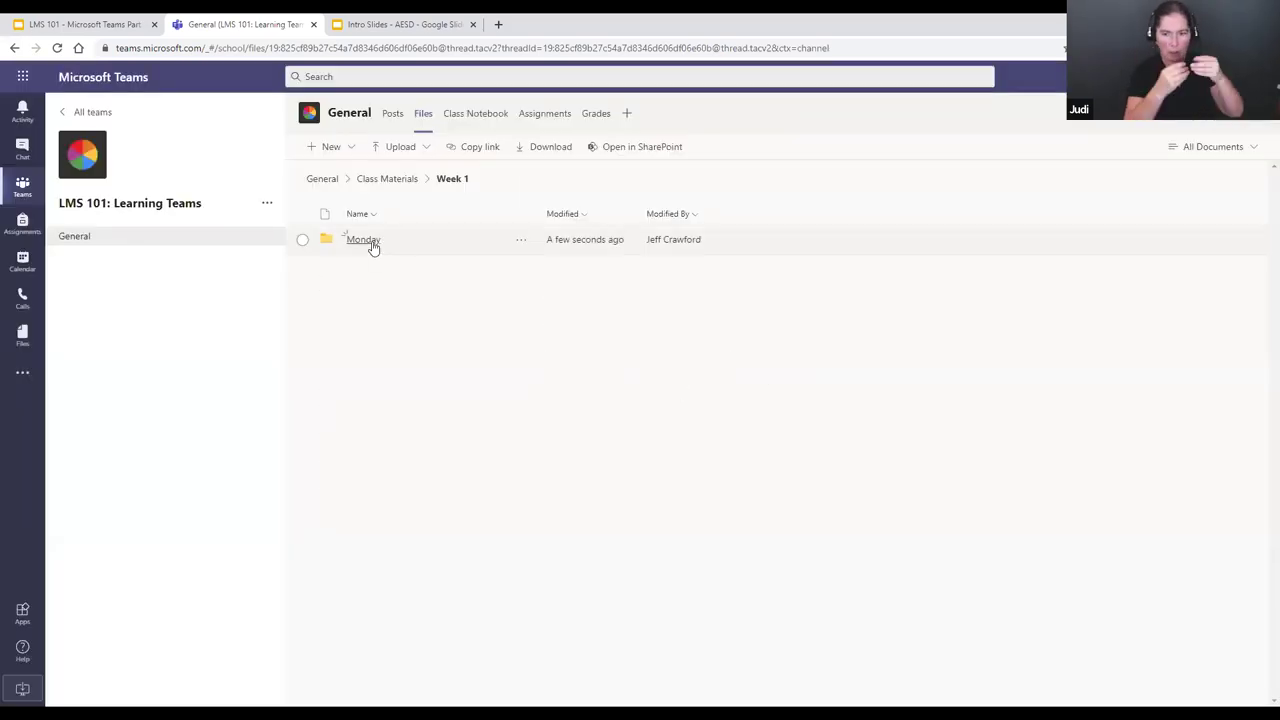
Open the Monday folder and create a subfolder named Period 1 in it.
left_click(372, 244)
left_click(326, 147)
left_click(344, 175)
type("Period 1")
key("Return")
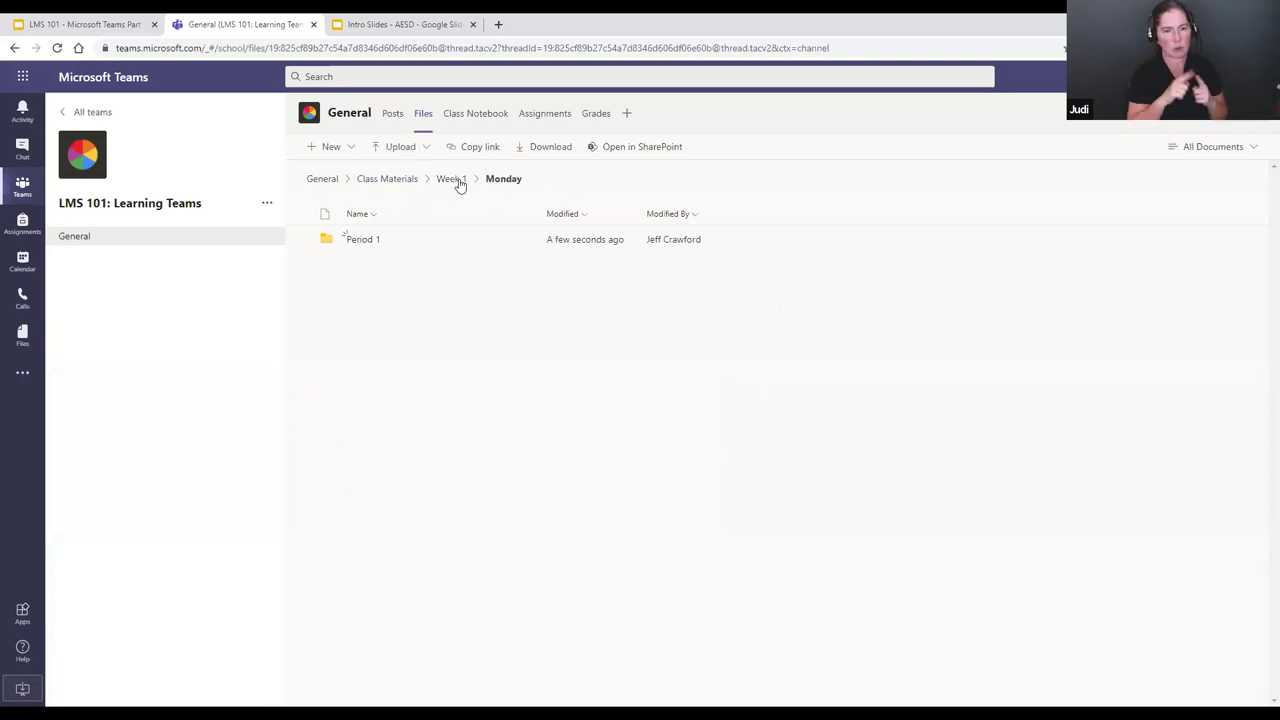
Return to the General channel's top-level files and remove the Class Materials folder from the channel.
left_click(405, 180)
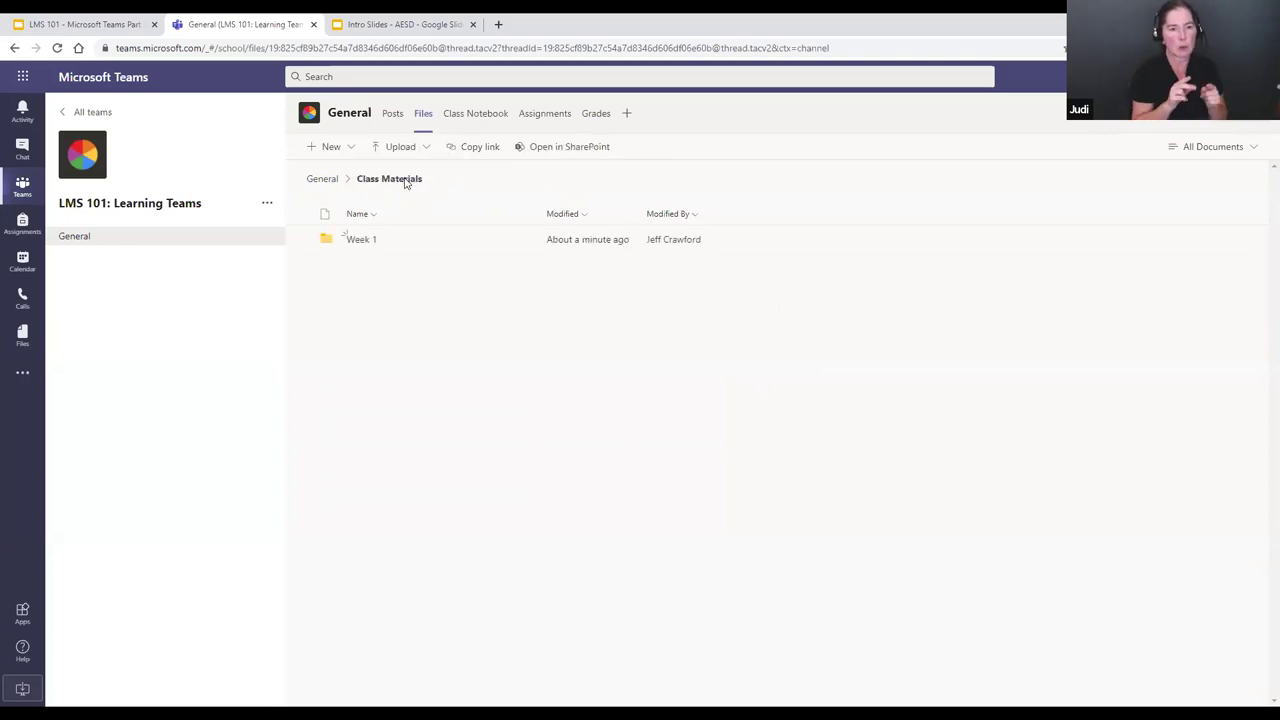
left_click(333, 182)
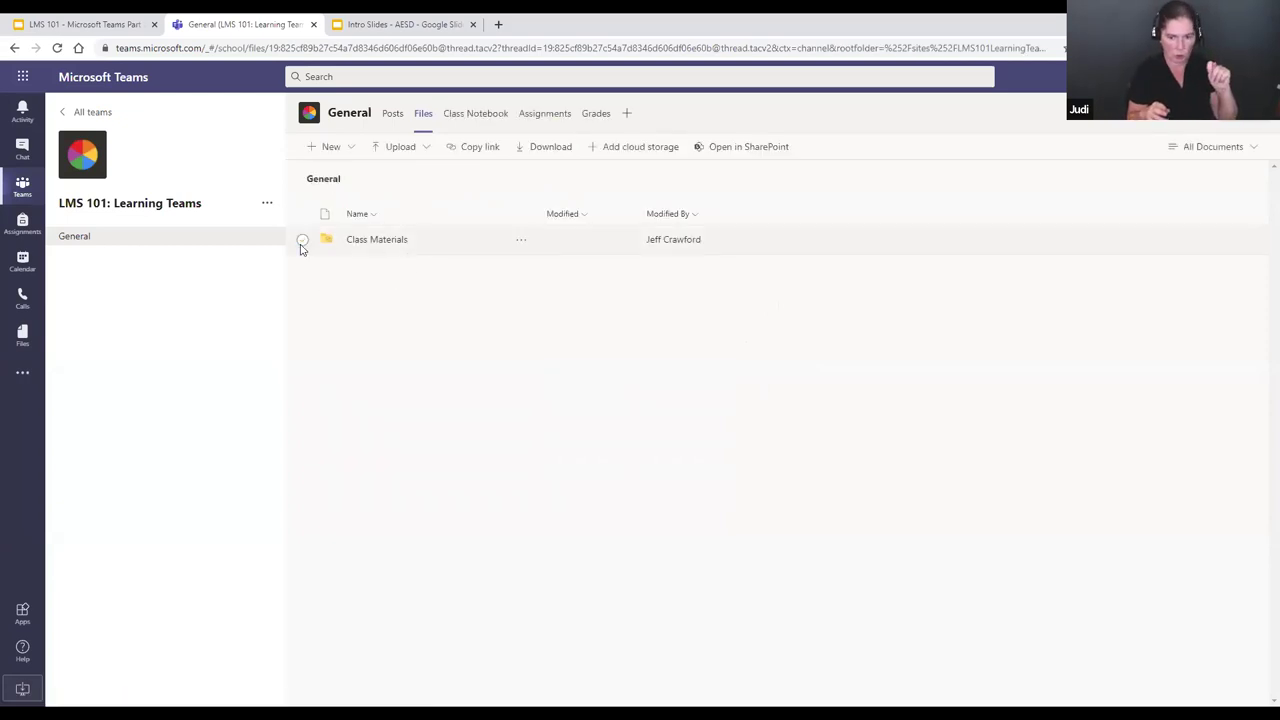
left_click(302, 242)
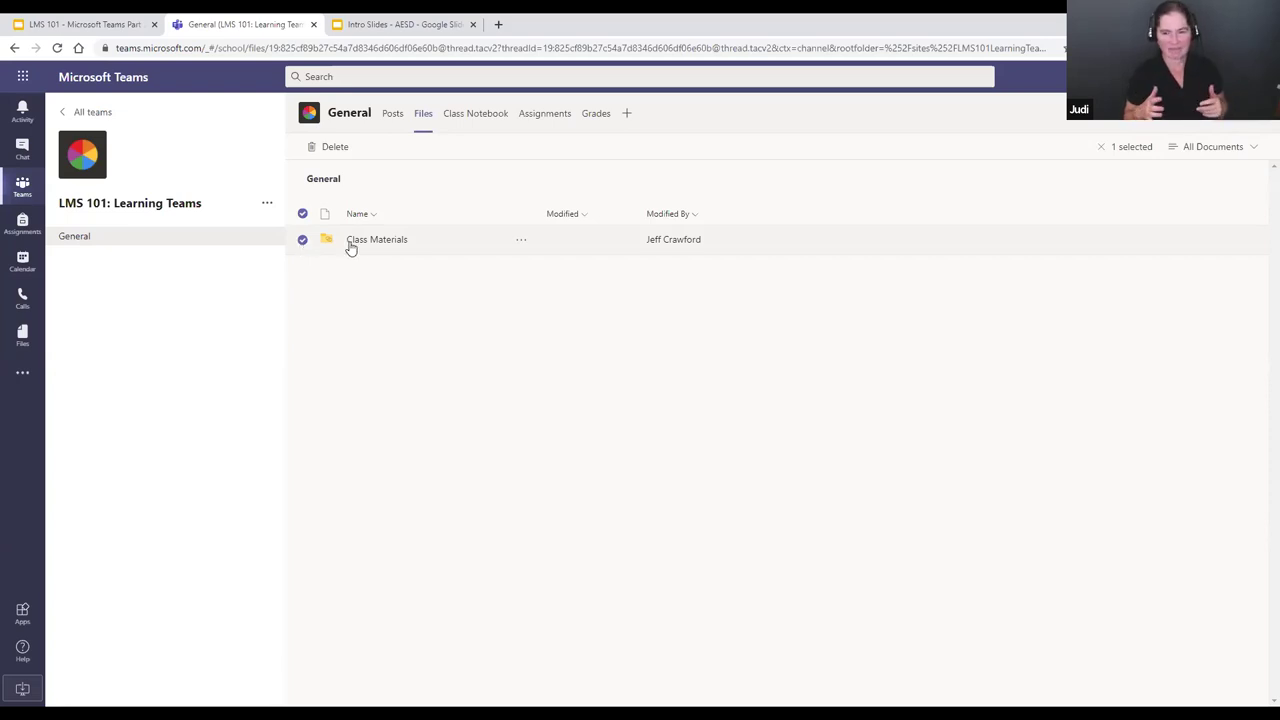
left_click(321, 152)
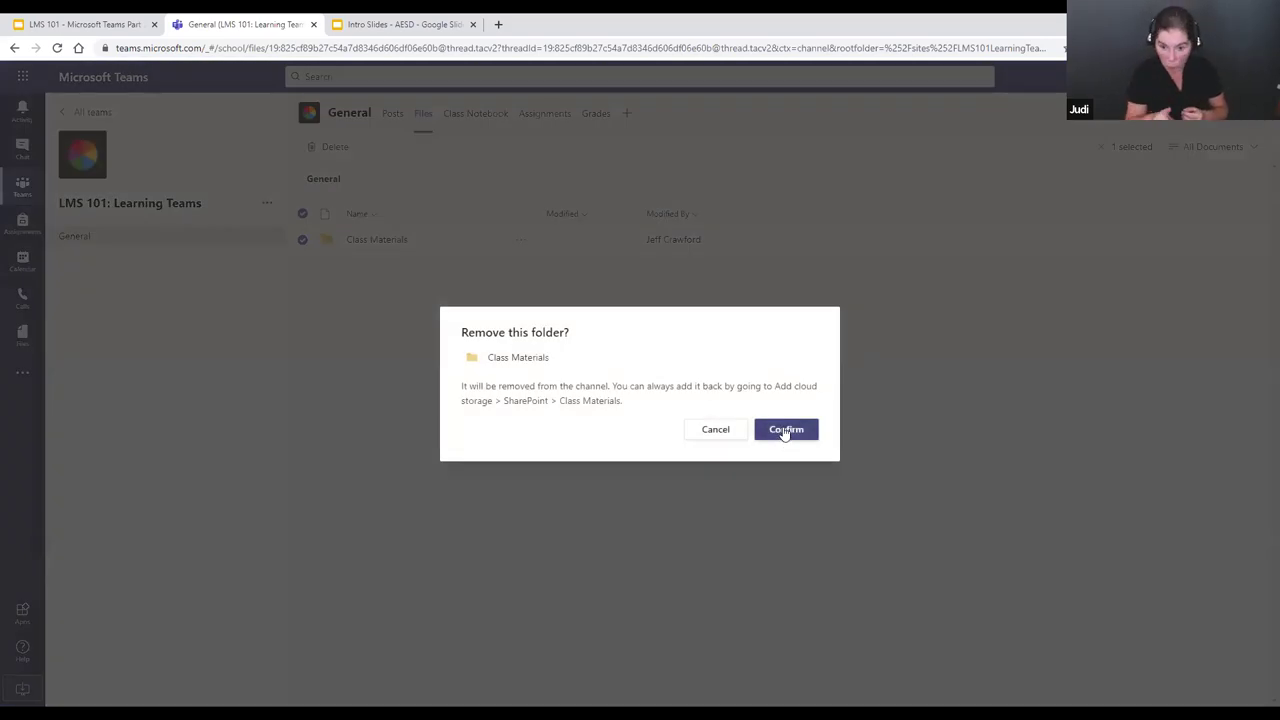
left_click_drag(611, 386, 686, 403)
left_click(730, 406)
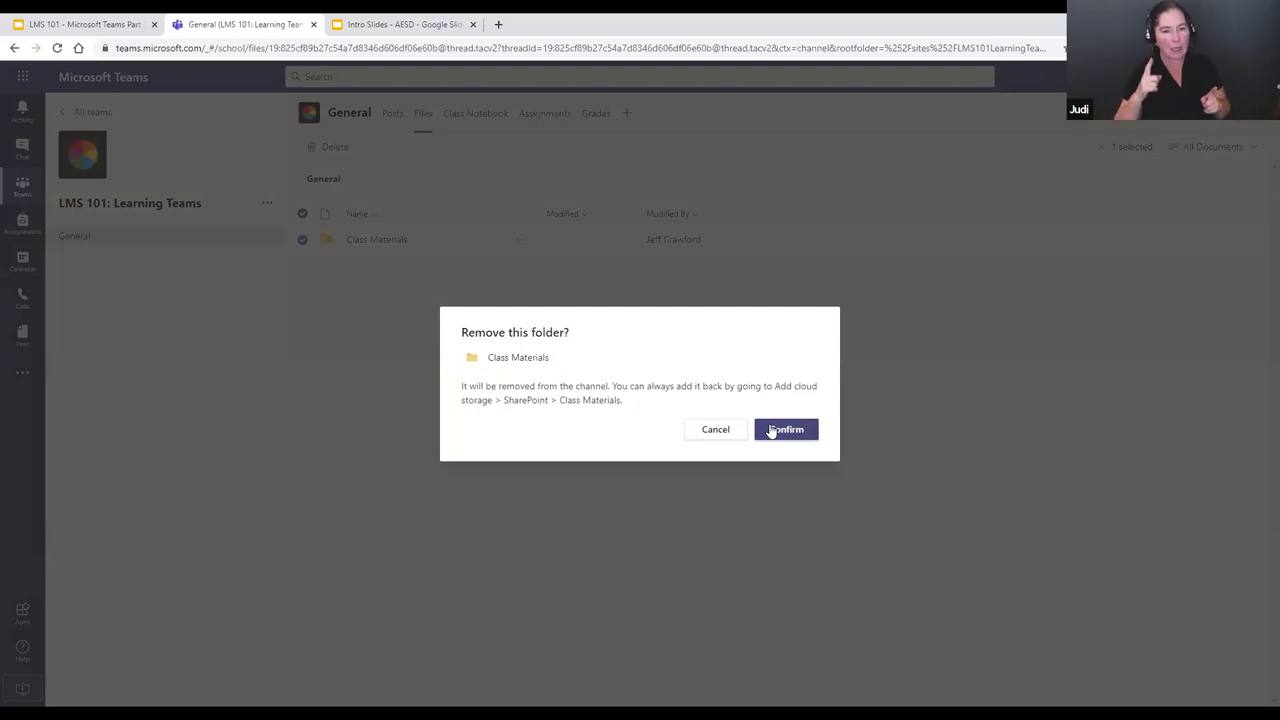
left_click(771, 431)
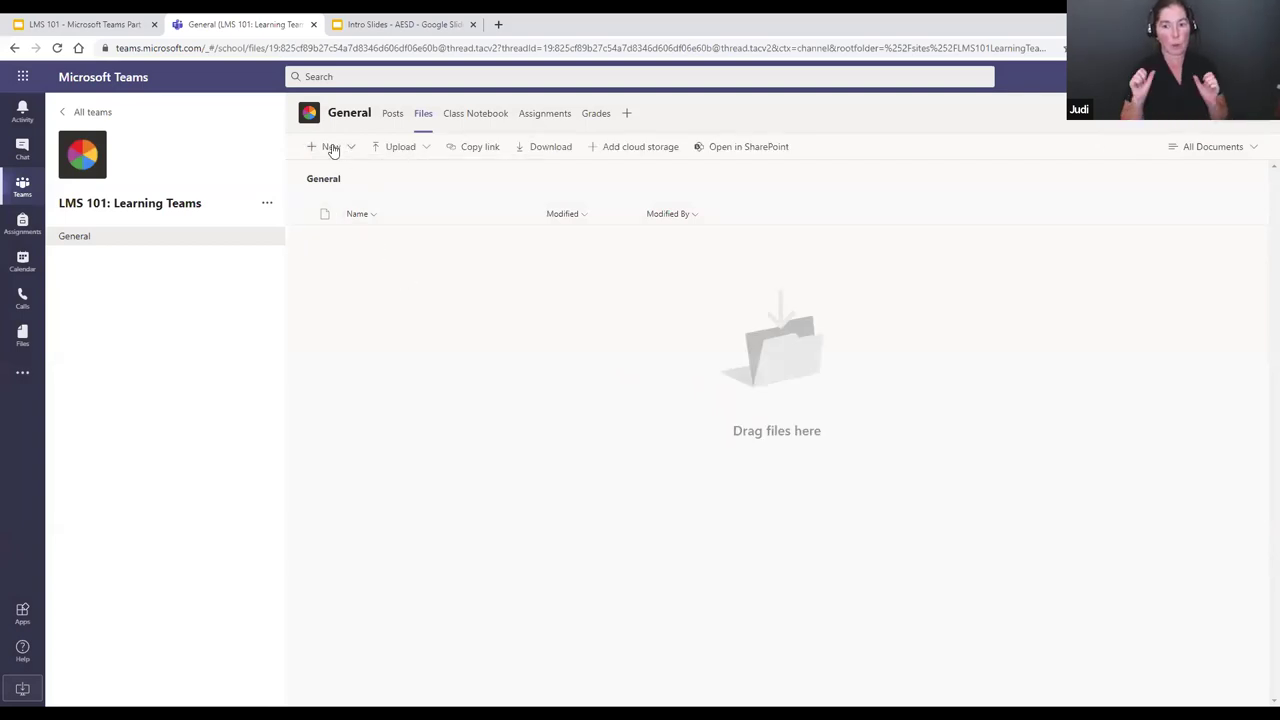
Create a Forms for Excel file named "Who are you?" in the General channel's files.
left_click(328, 148)
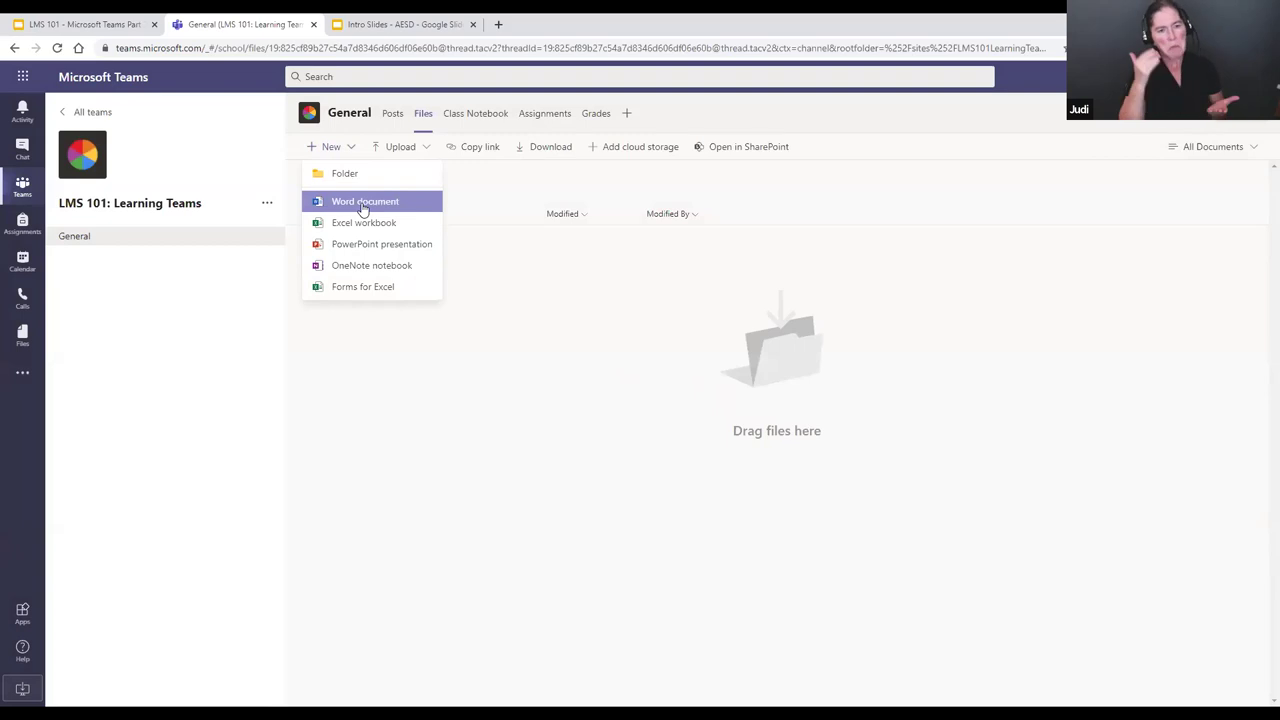
left_click(372, 289)
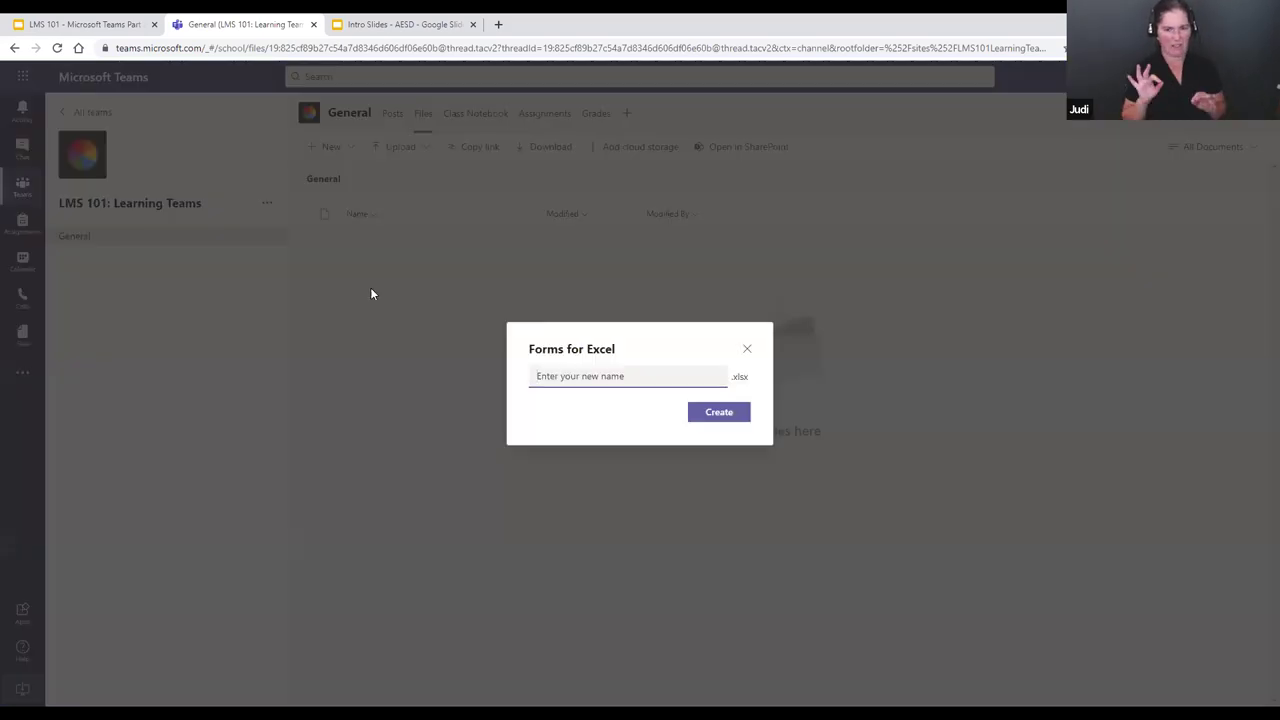
type("Who are you?")
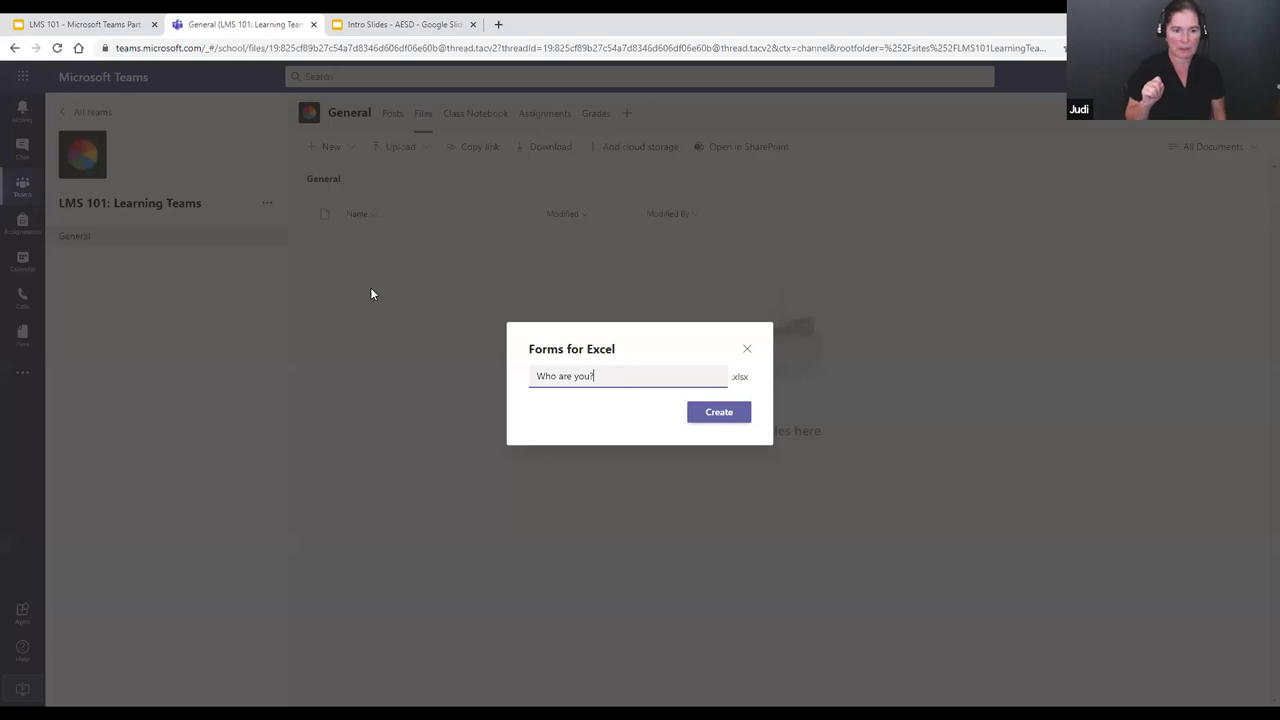
left_click(718, 413)
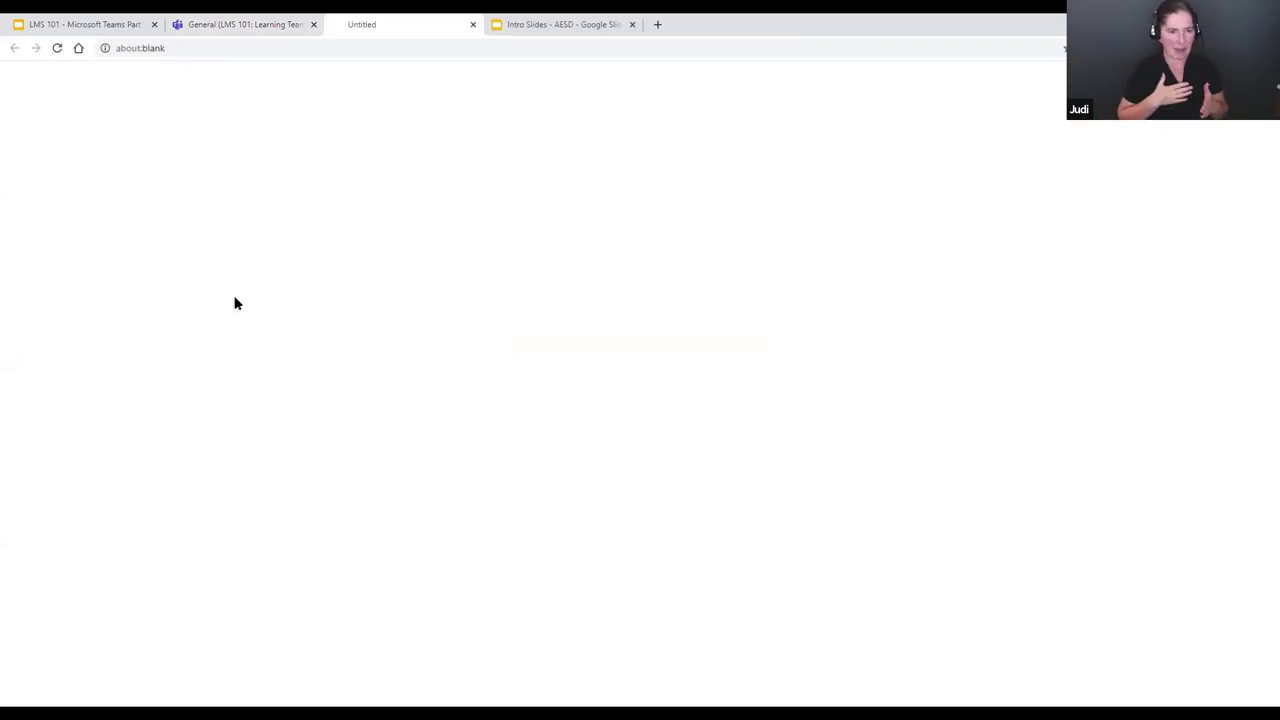
Correct the Forms for Excel file name to "Who are you", create it, and return from the new form to the channel's files.
left_click(474, 25)
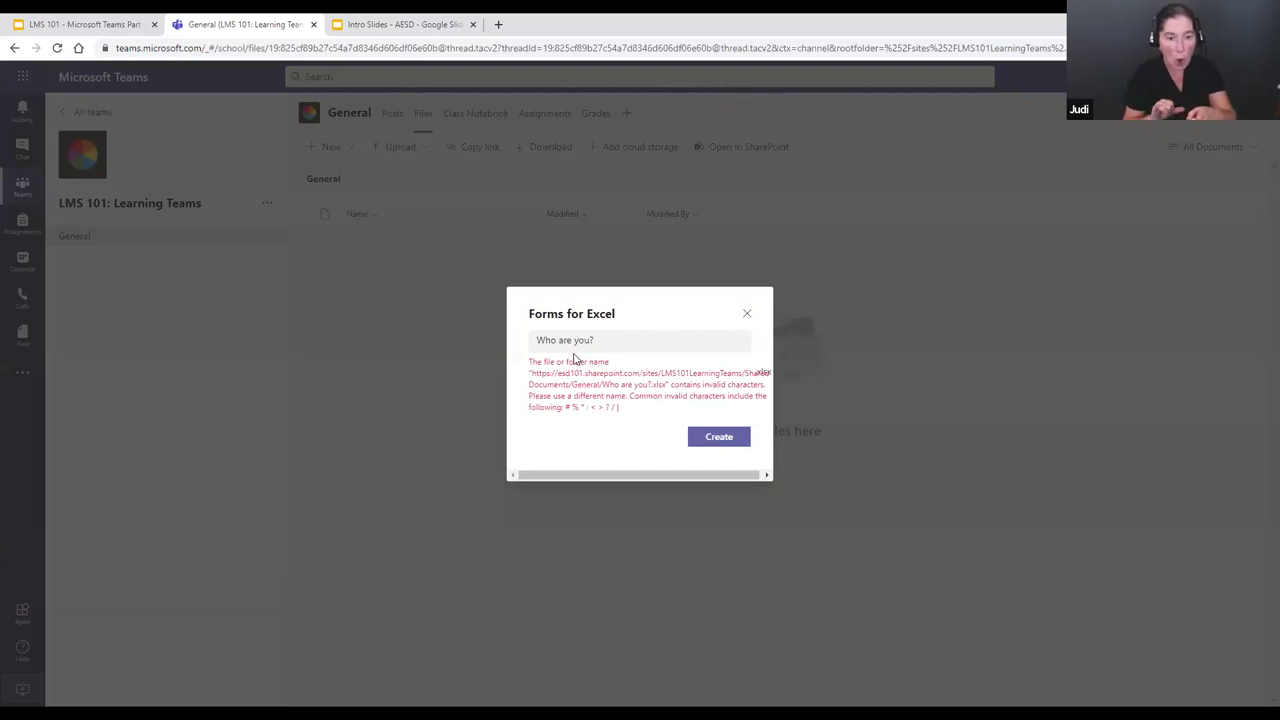
left_click_drag(588, 340, 598, 341)
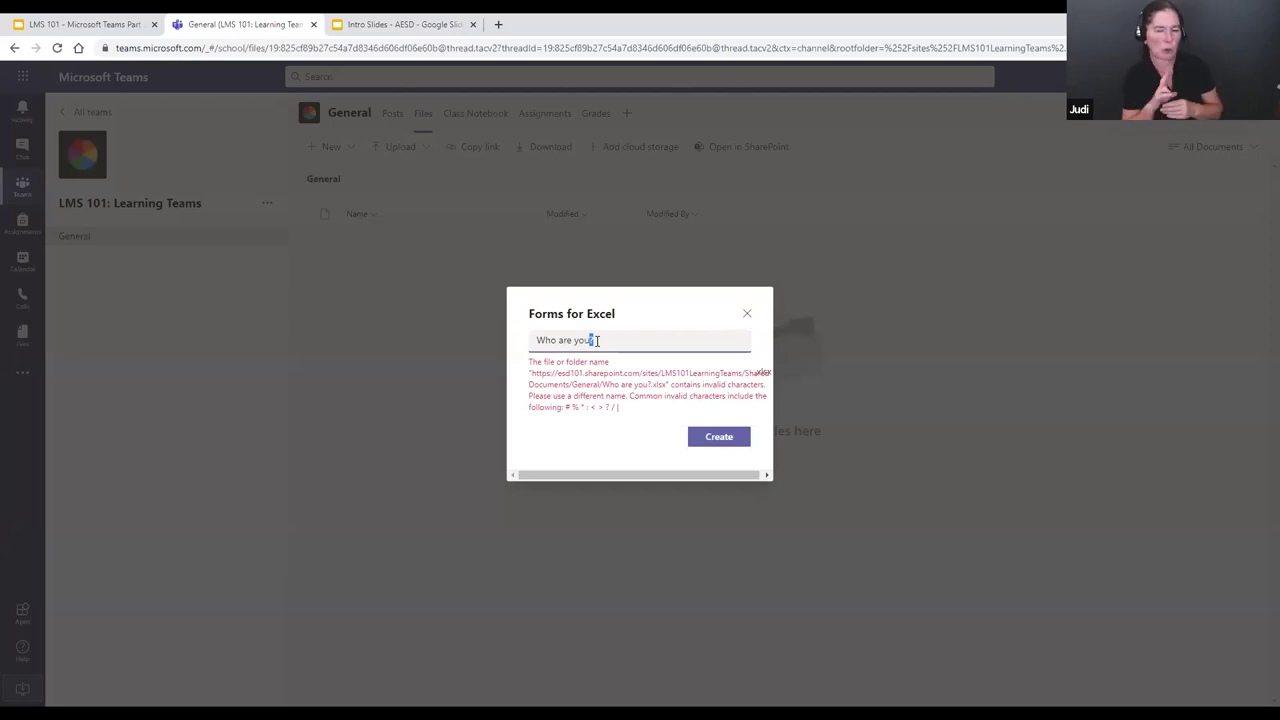
key("BackSpace")
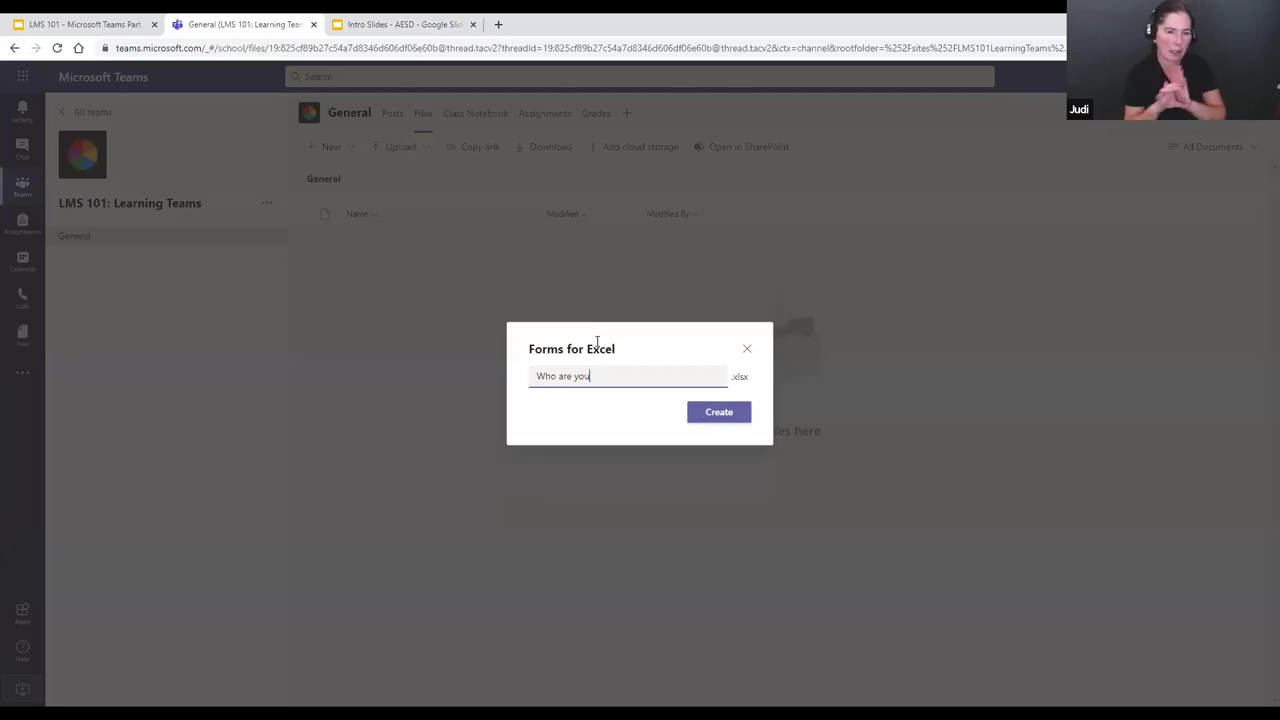
left_click(718, 414)
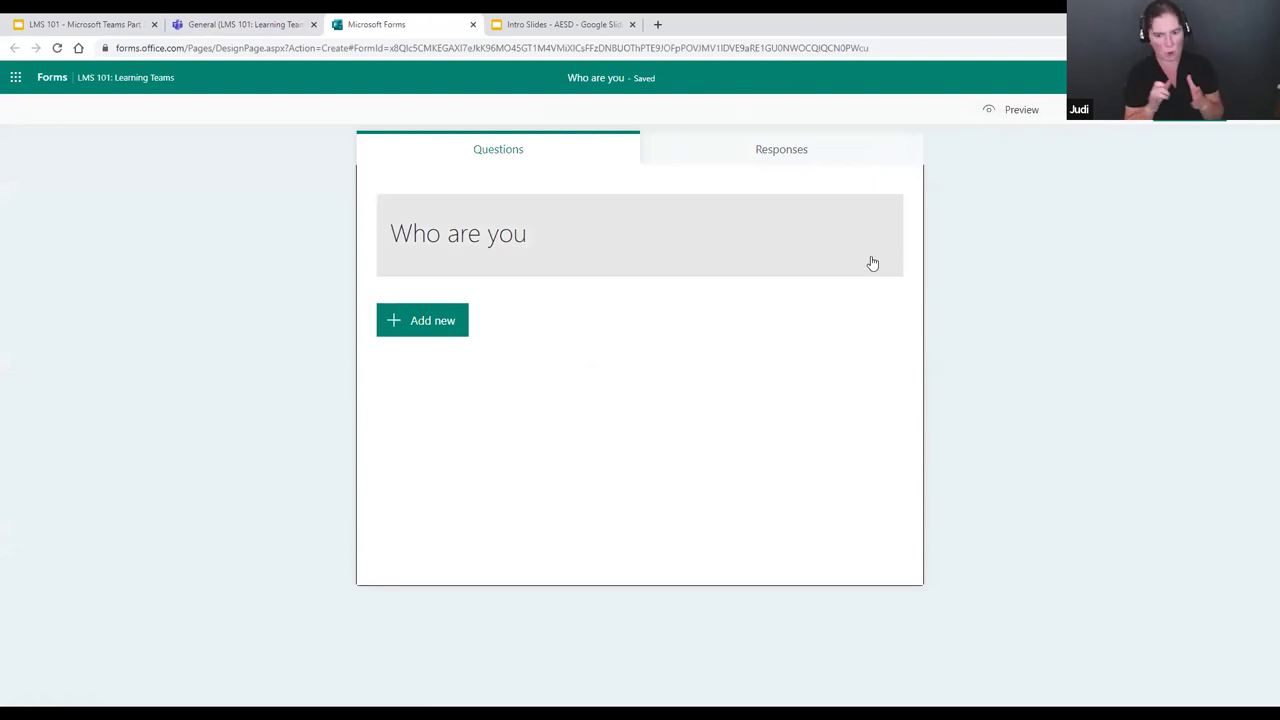
left_click(472, 25)
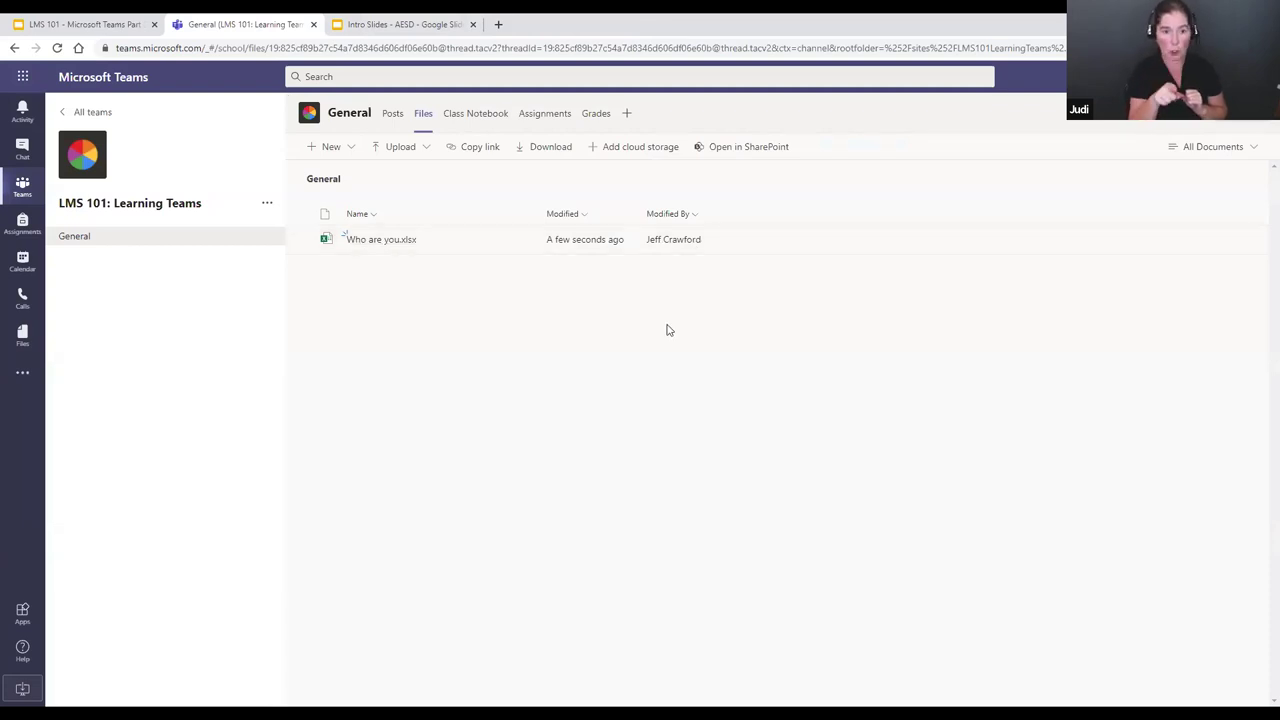
Create a PowerPoint presentation named "Crew quarters" in the General channel's files.
left_click(316, 150)
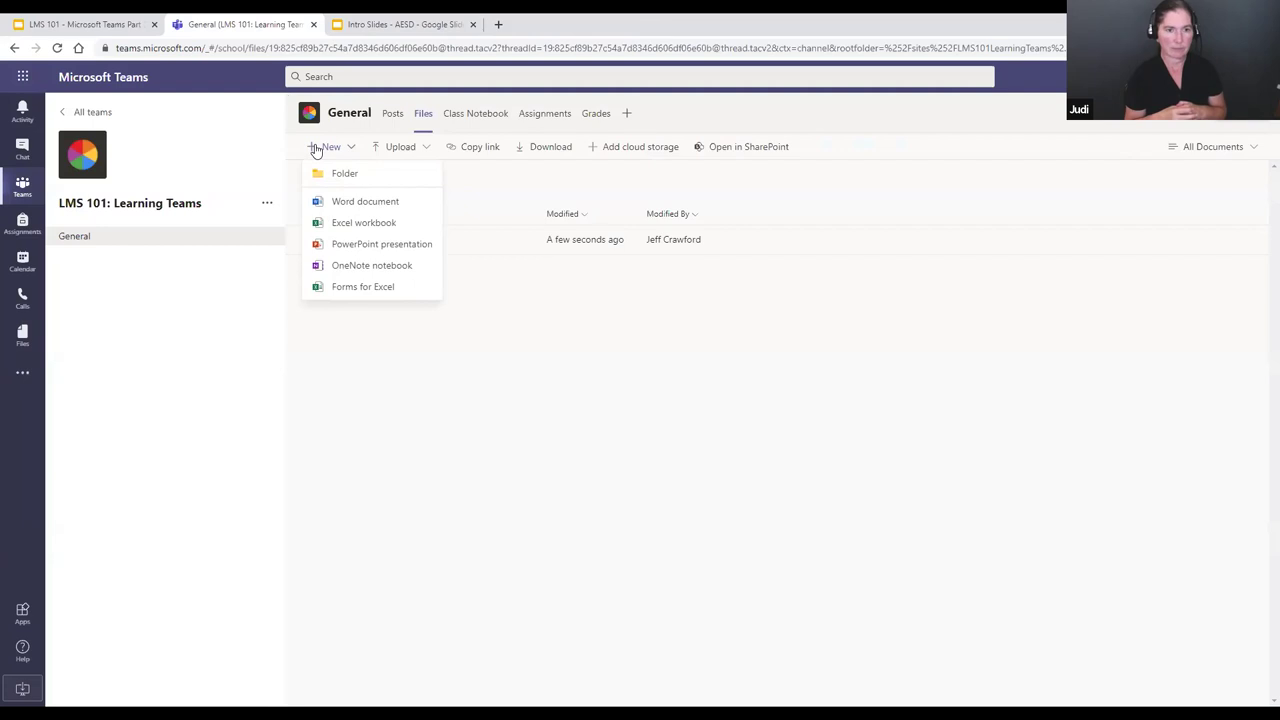
left_click(352, 247)
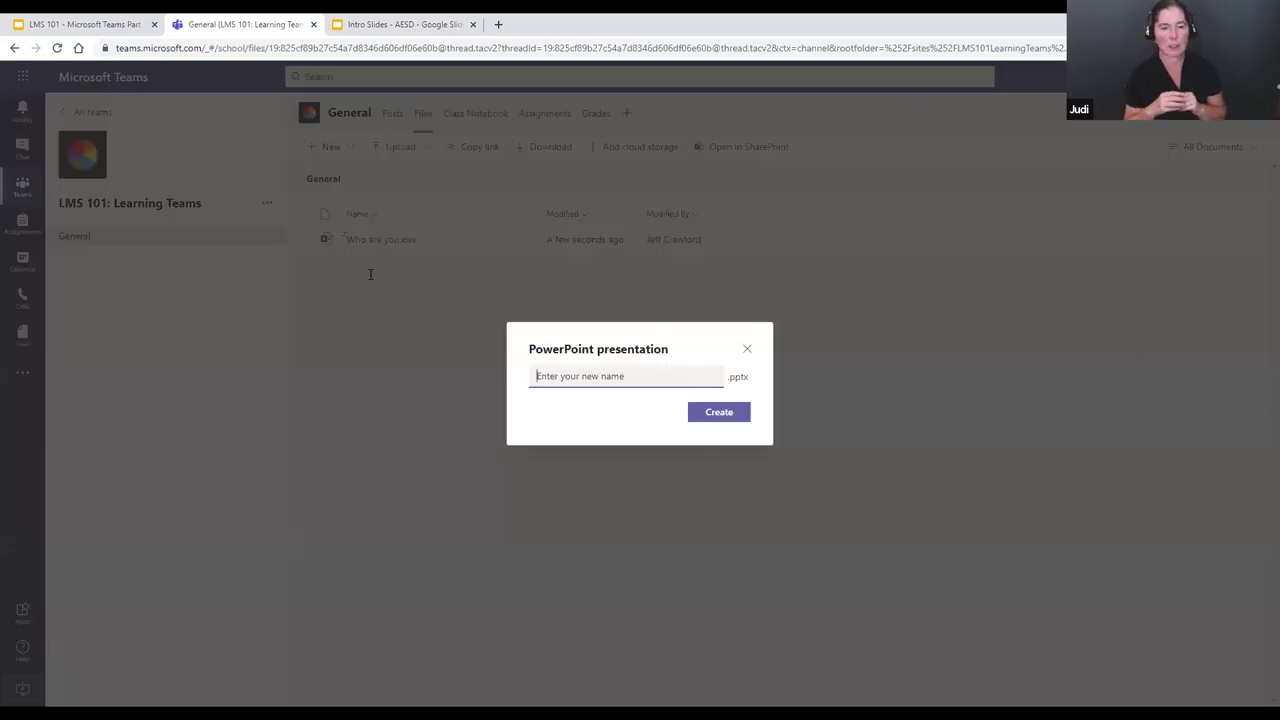
type("Crew")
type(" quat")
type("rters")
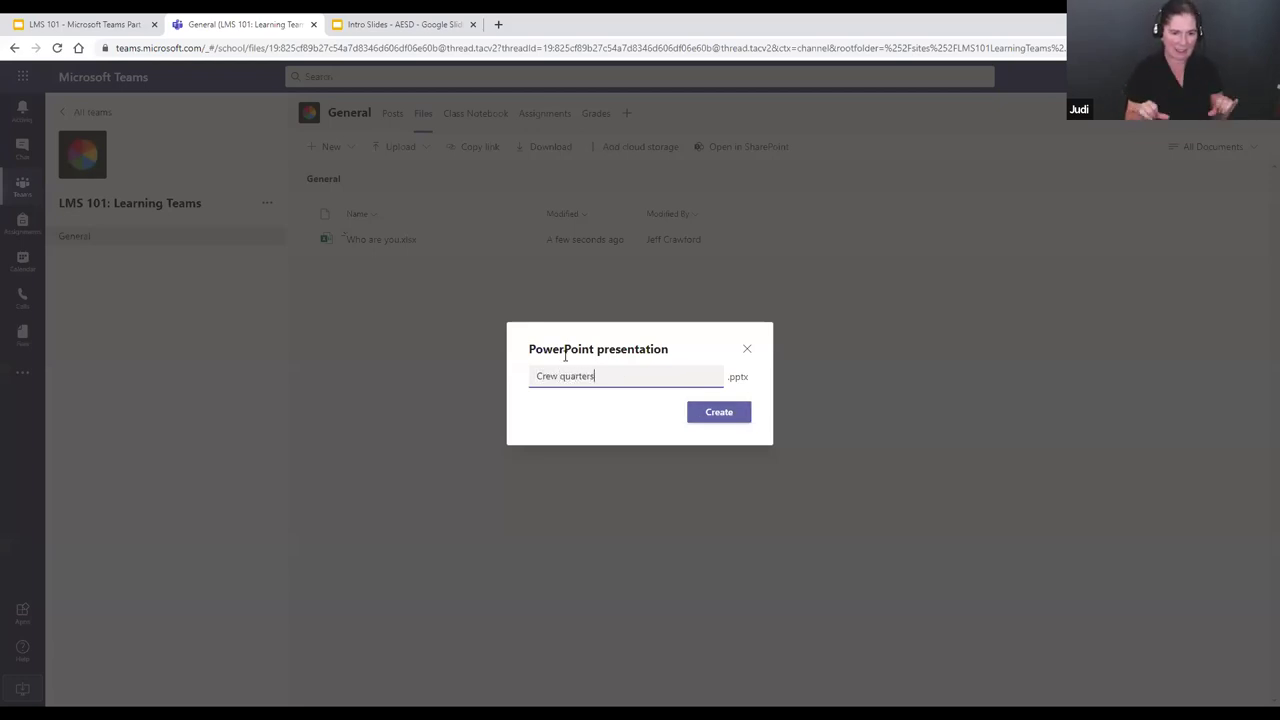
key("Return")
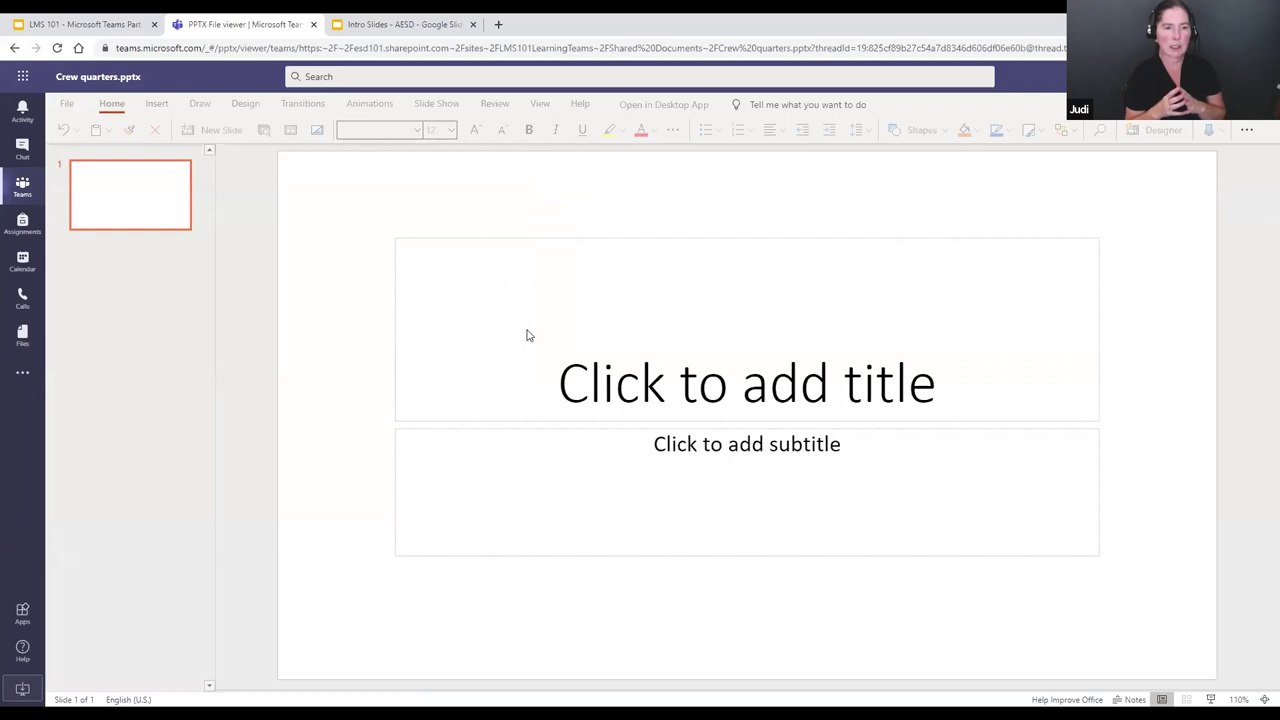
Select the presentation's title placeholder, view the options for opening in a browser or downloading, and close the presentation.
left_click(695, 362)
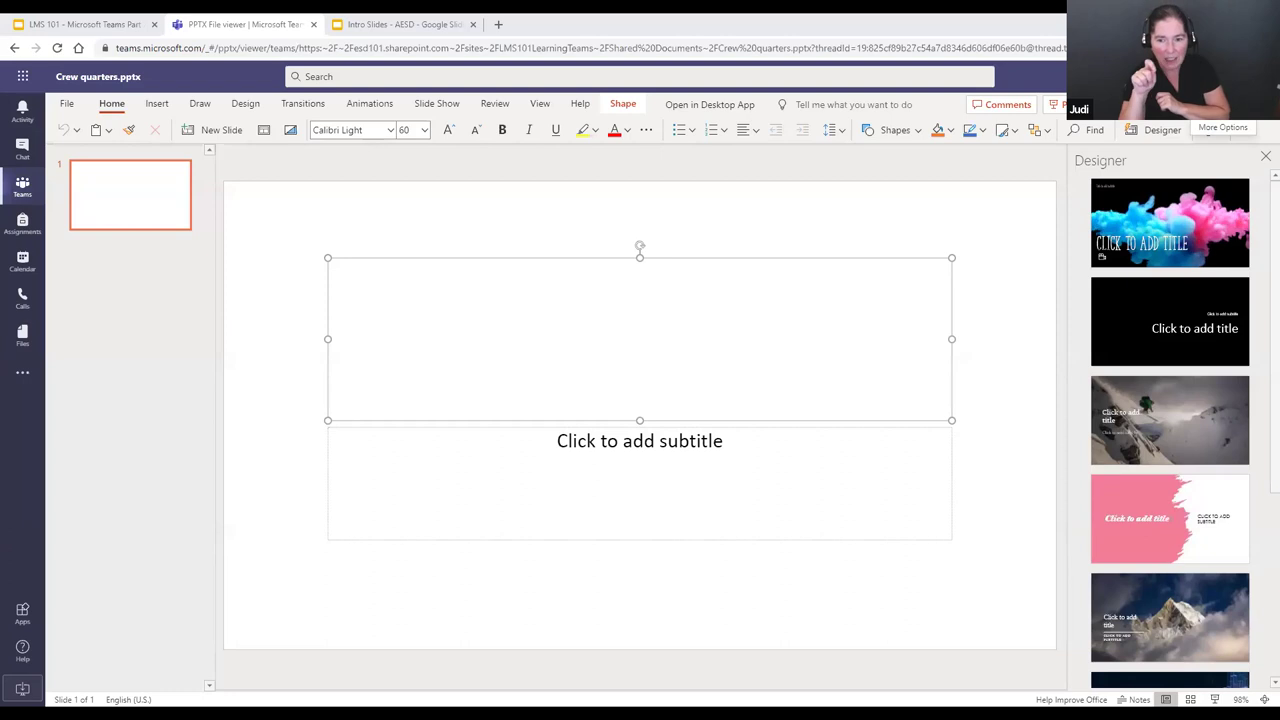
left_click(1228, 122)
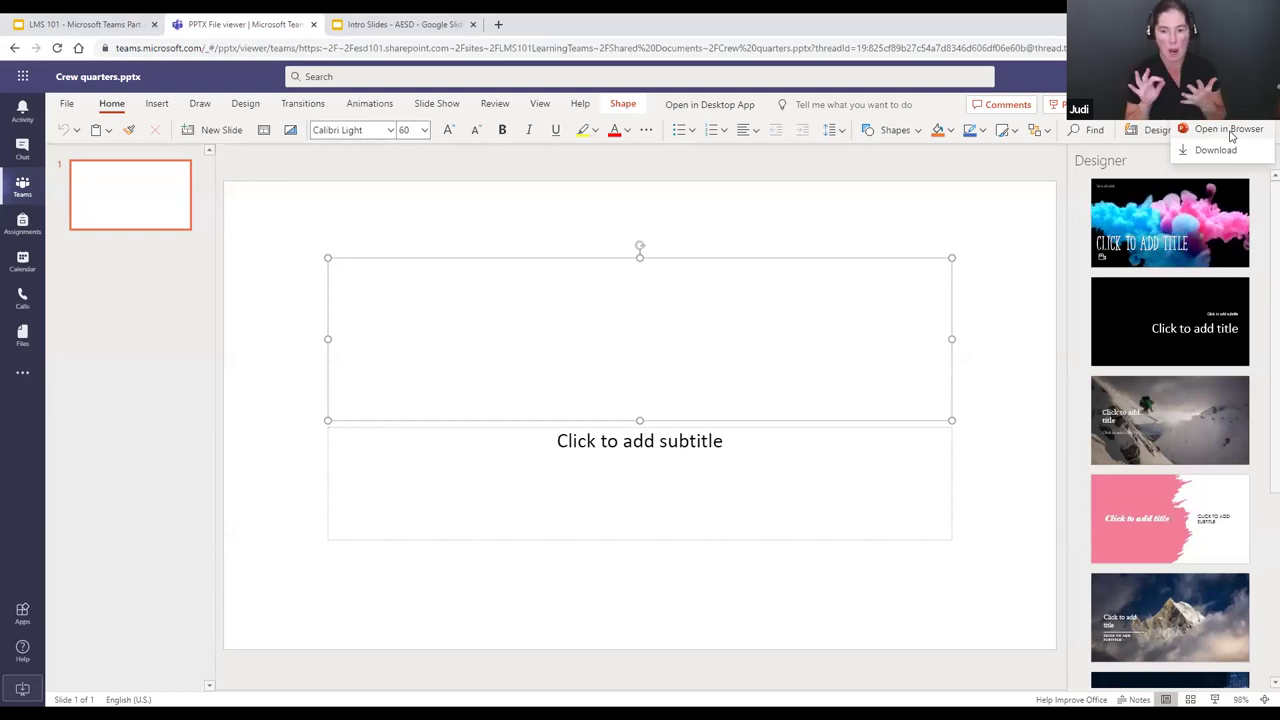
left_click(1041, 167)
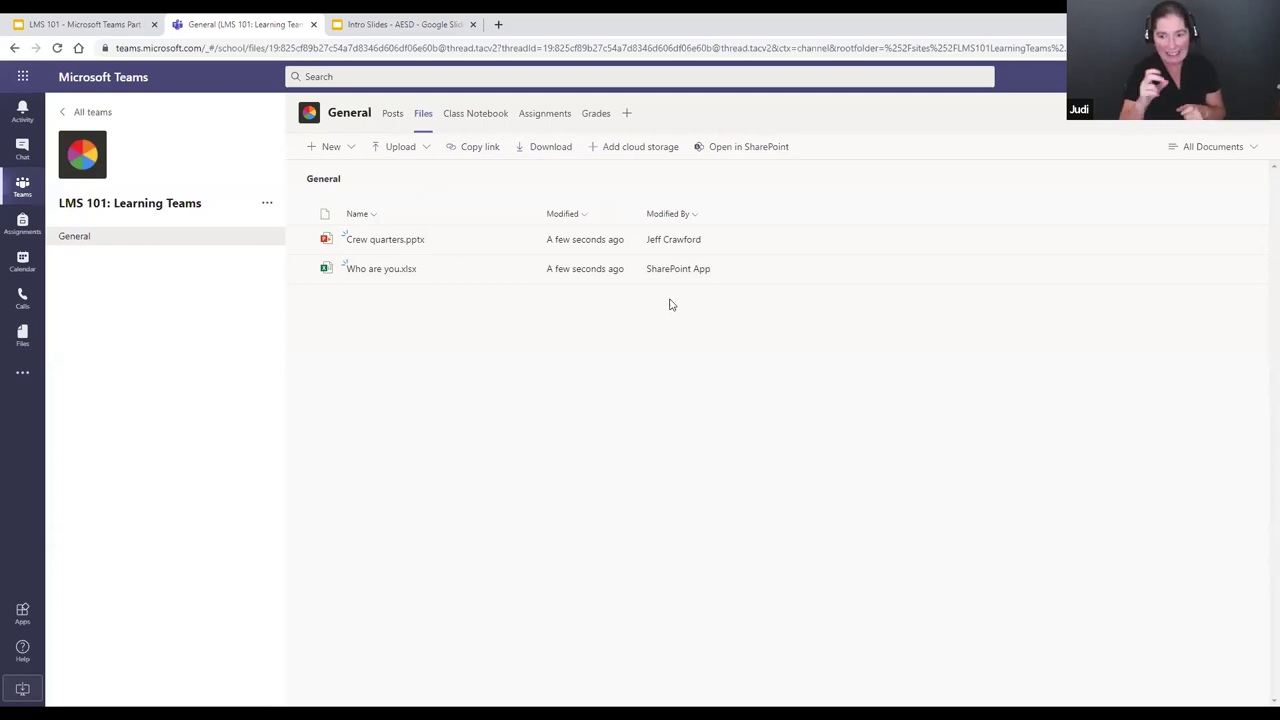
Reopen Crew quarters.pptx from the General channel's files, check its additional file options, and return to the file list.
left_click(382, 240)
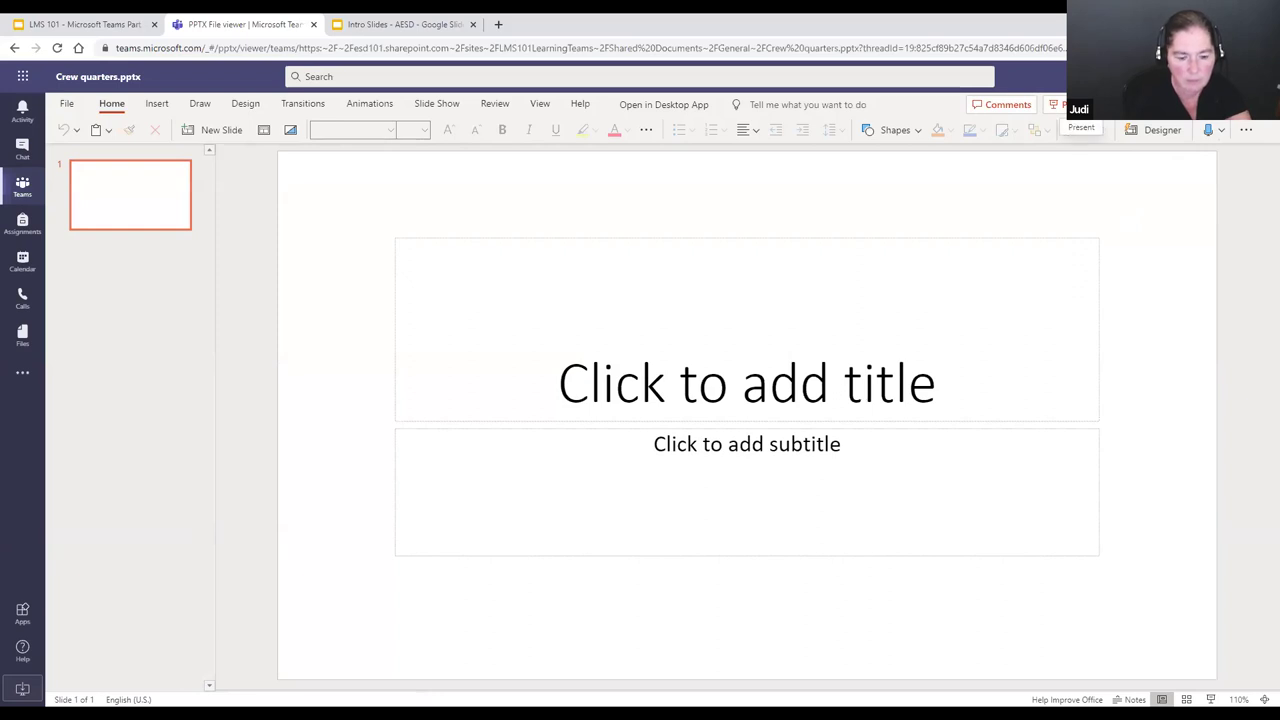
left_click(1212, 130)
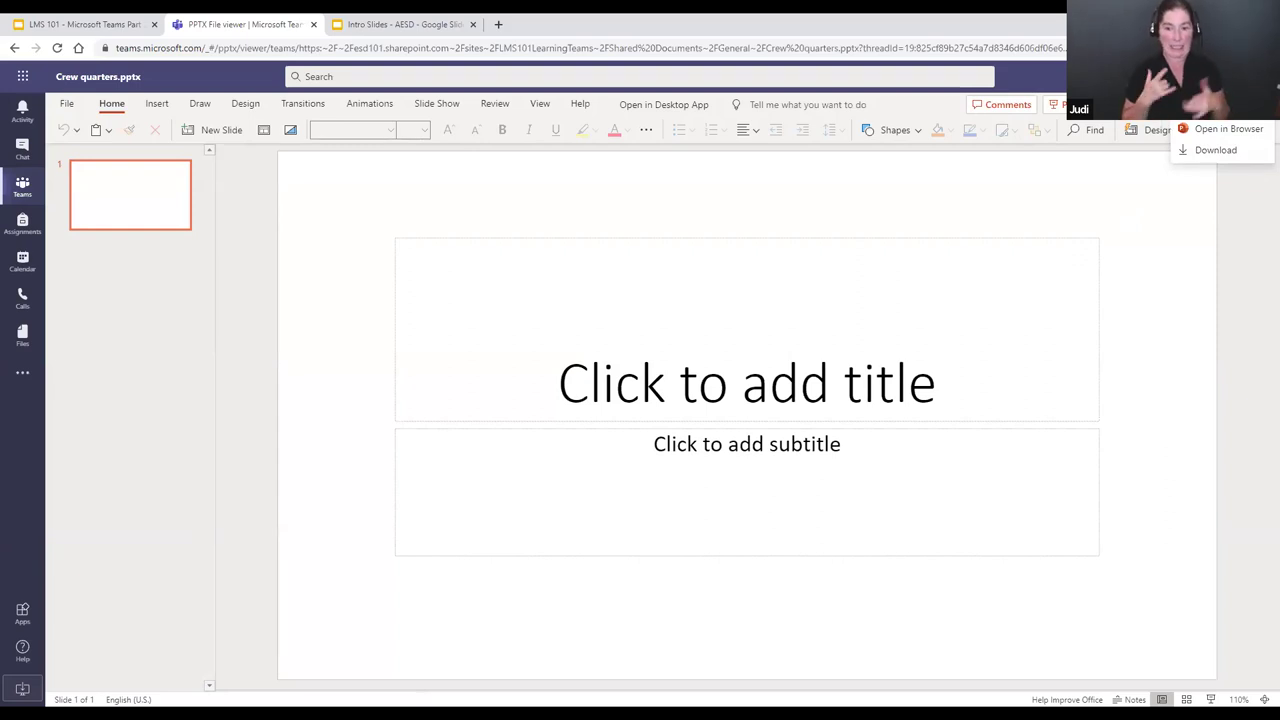
left_click(1225, 129)
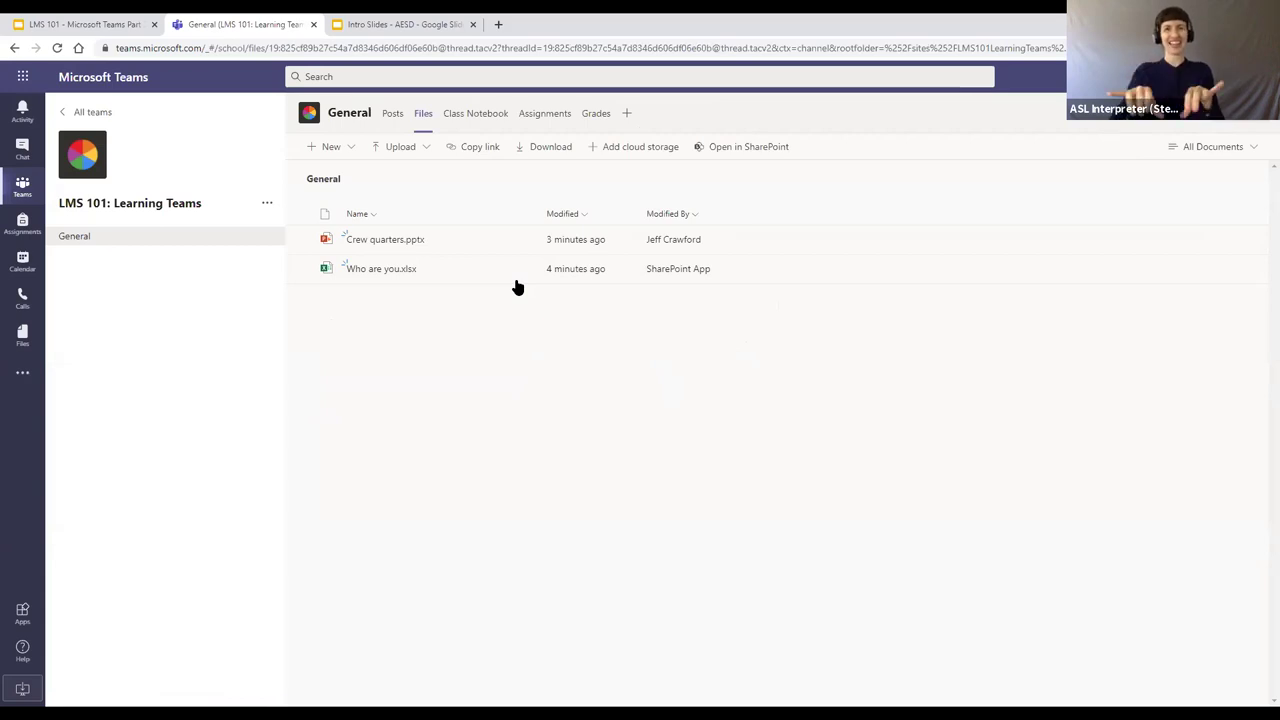
Start setting up a blank OneNote Class Notebook for the team and proceed to the students' private sections.
left_click(475, 121)
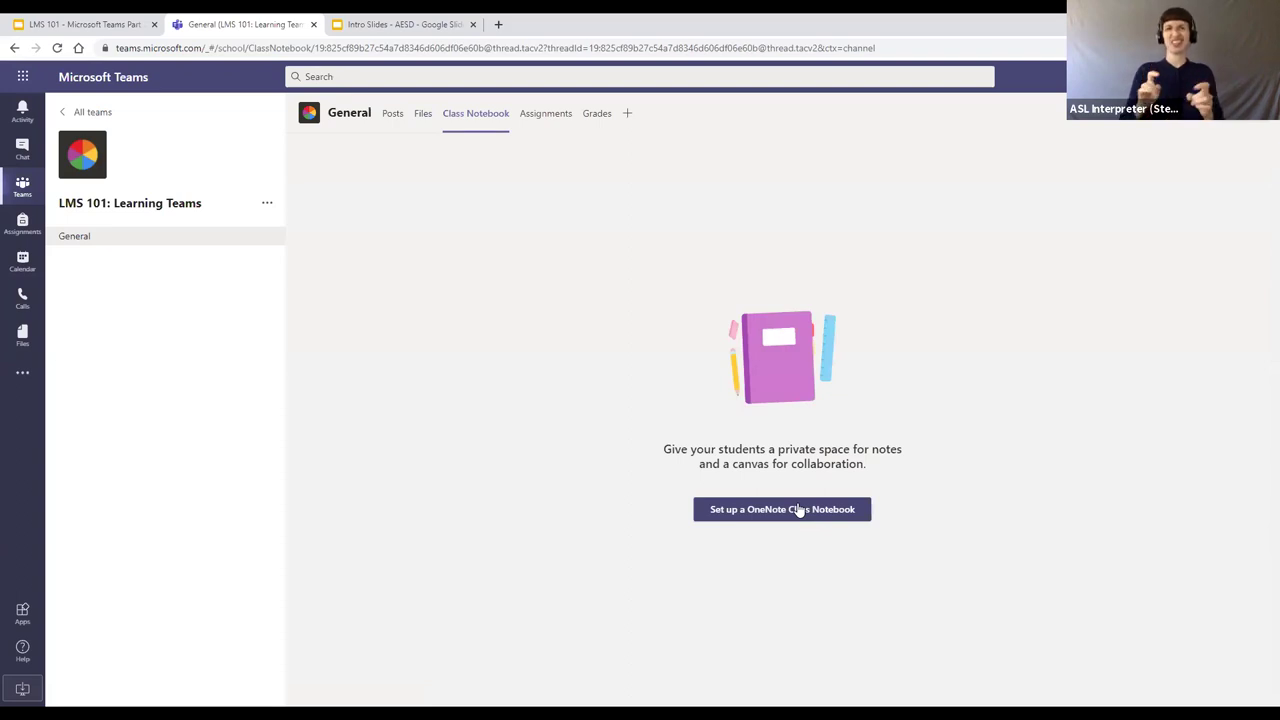
left_click(799, 511)
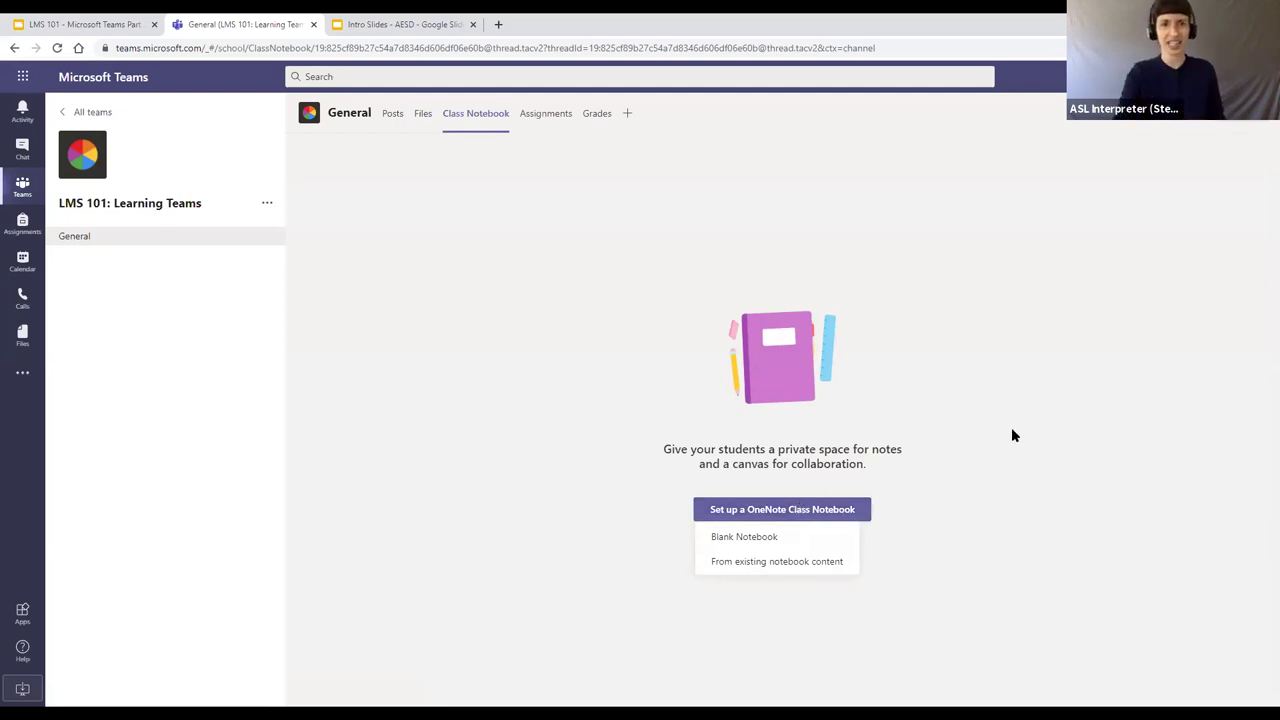
left_click(752, 545)
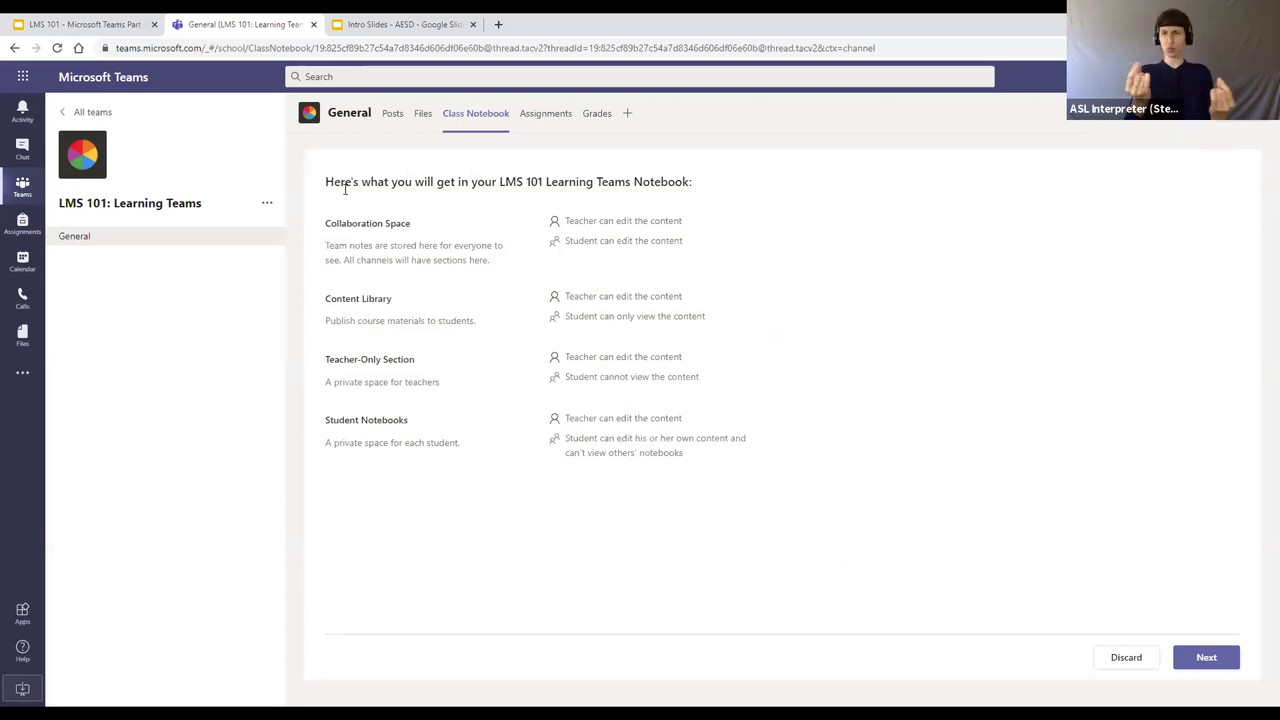
left_click(1207, 658)
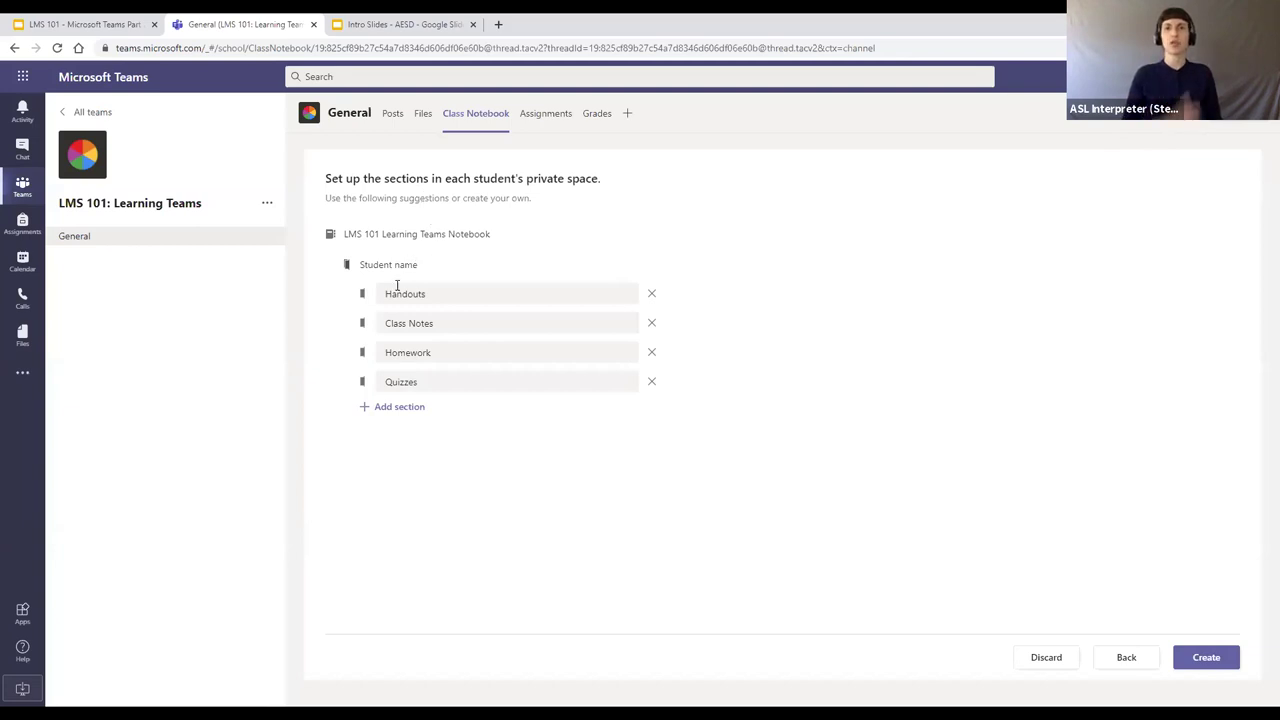
Add a section named Reflections to each student's private space.
left_click(400, 407)
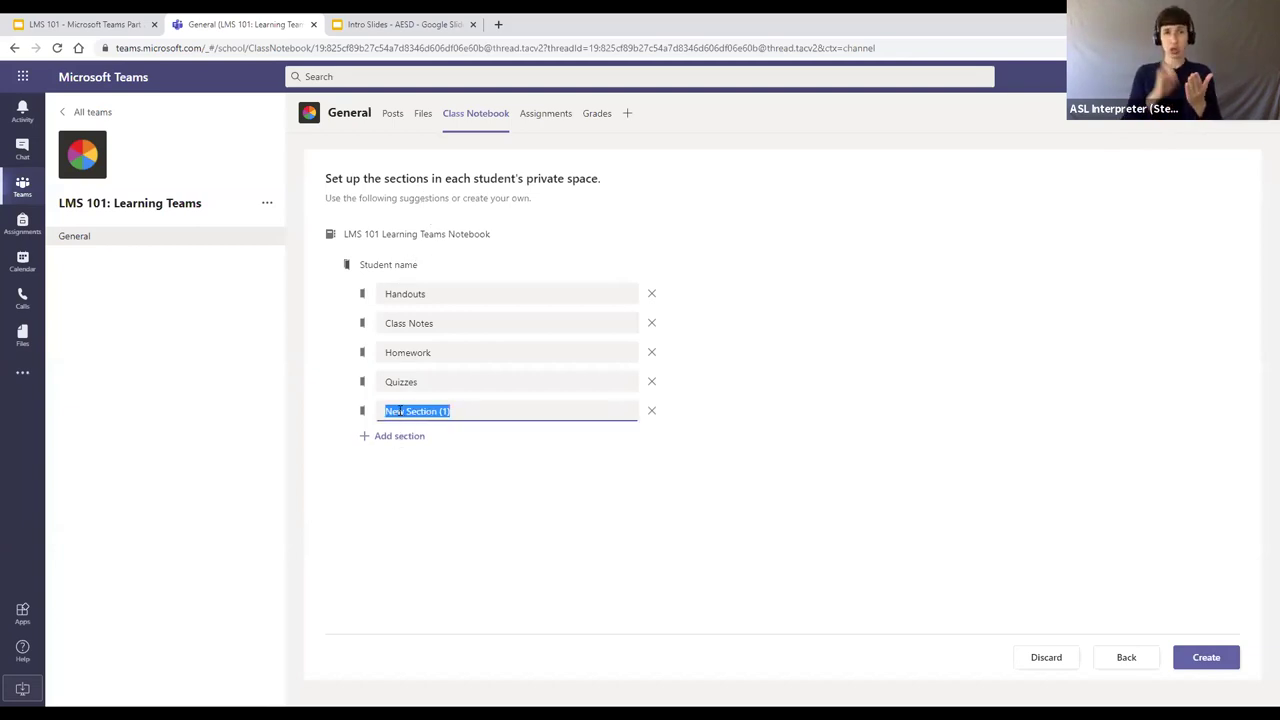
type("Reflections")
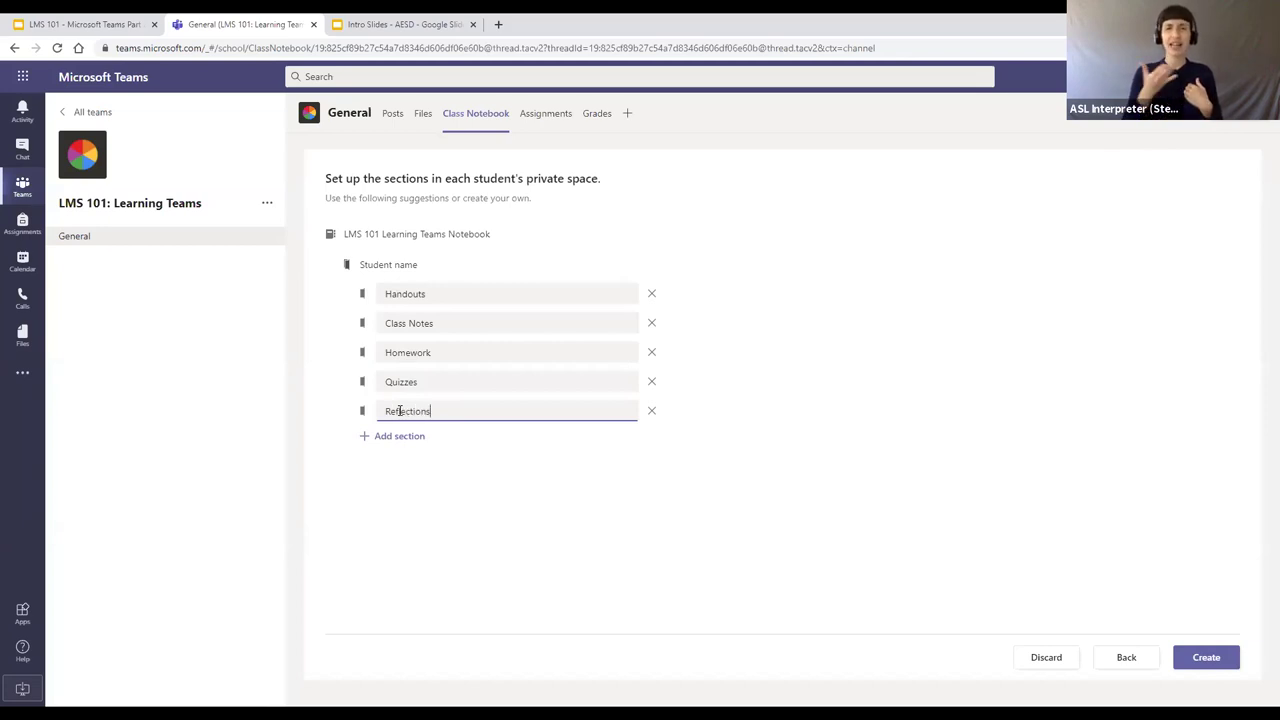
left_click(559, 456)
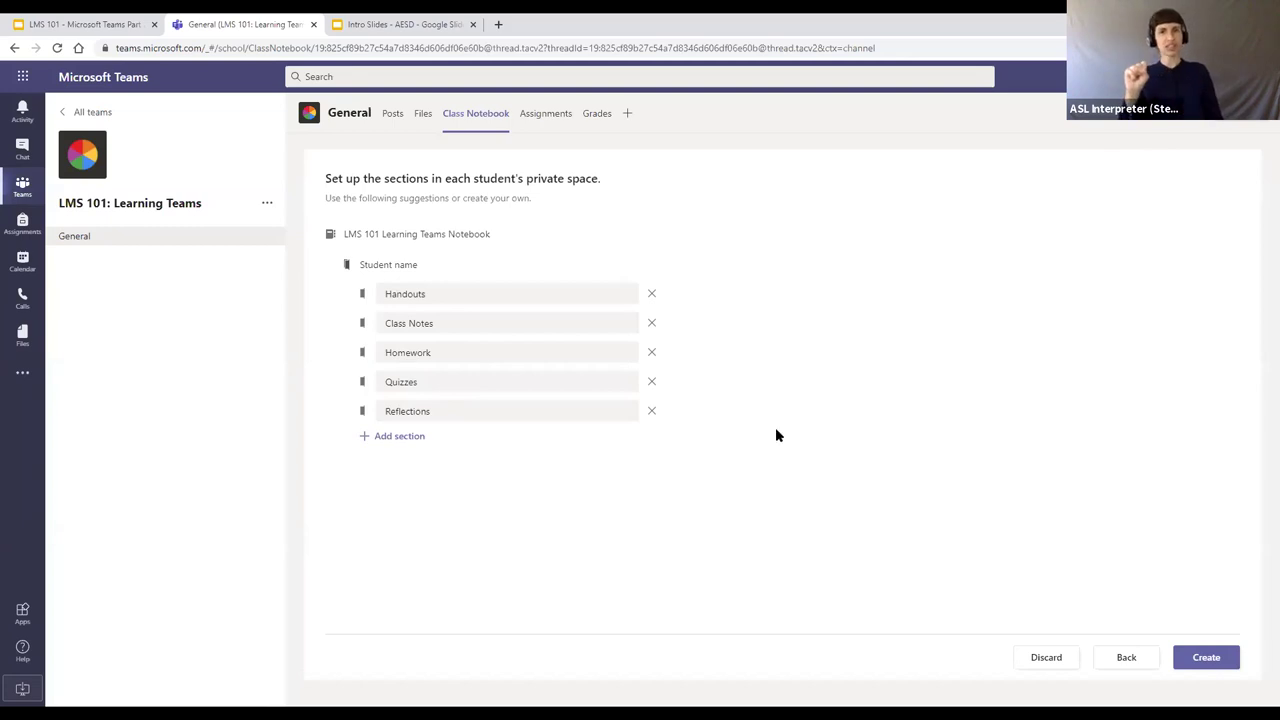
Remove the Quizzes and Homework sections from the students' private space and create the Class Notebook.
left_click(651, 384)
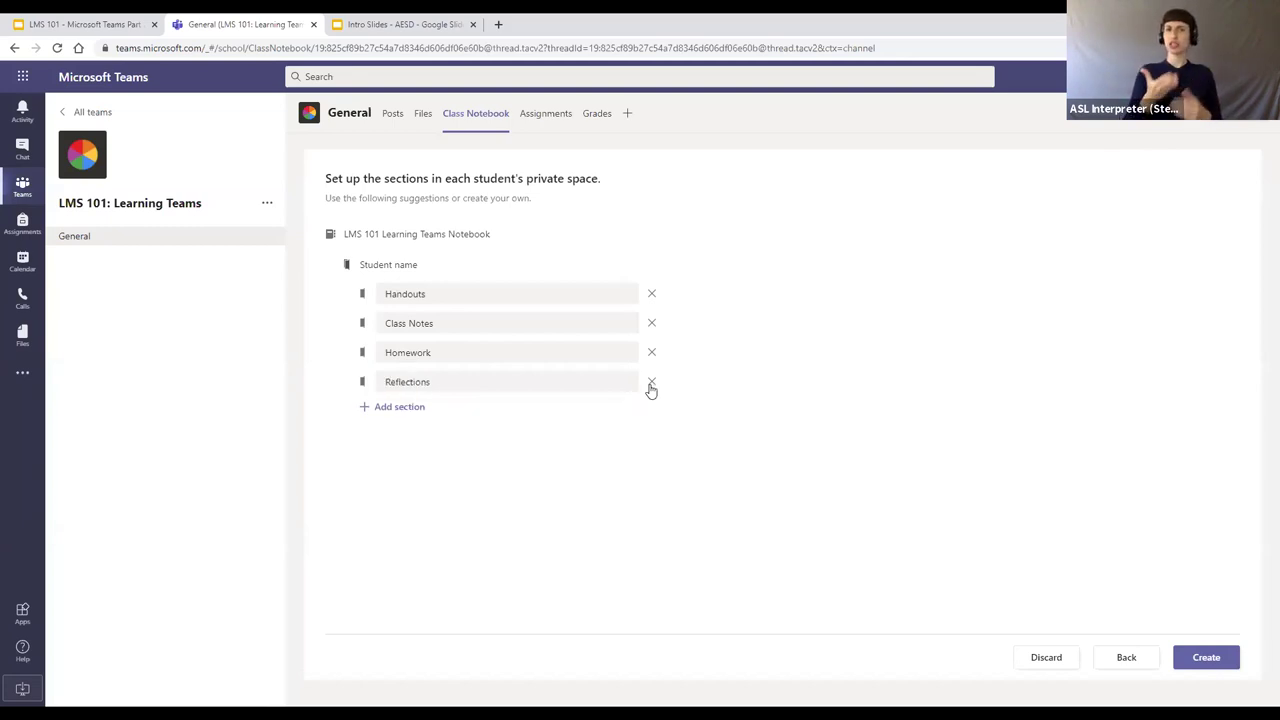
left_click(652, 355)
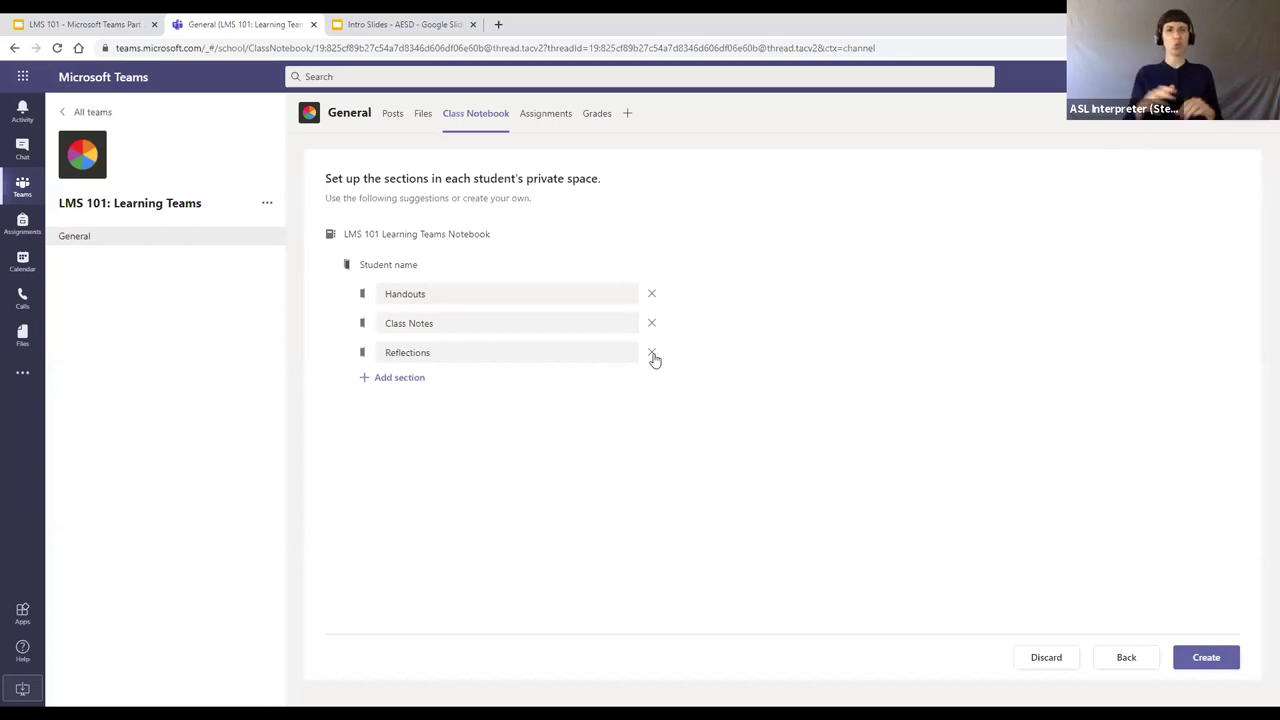
left_click(1207, 660)
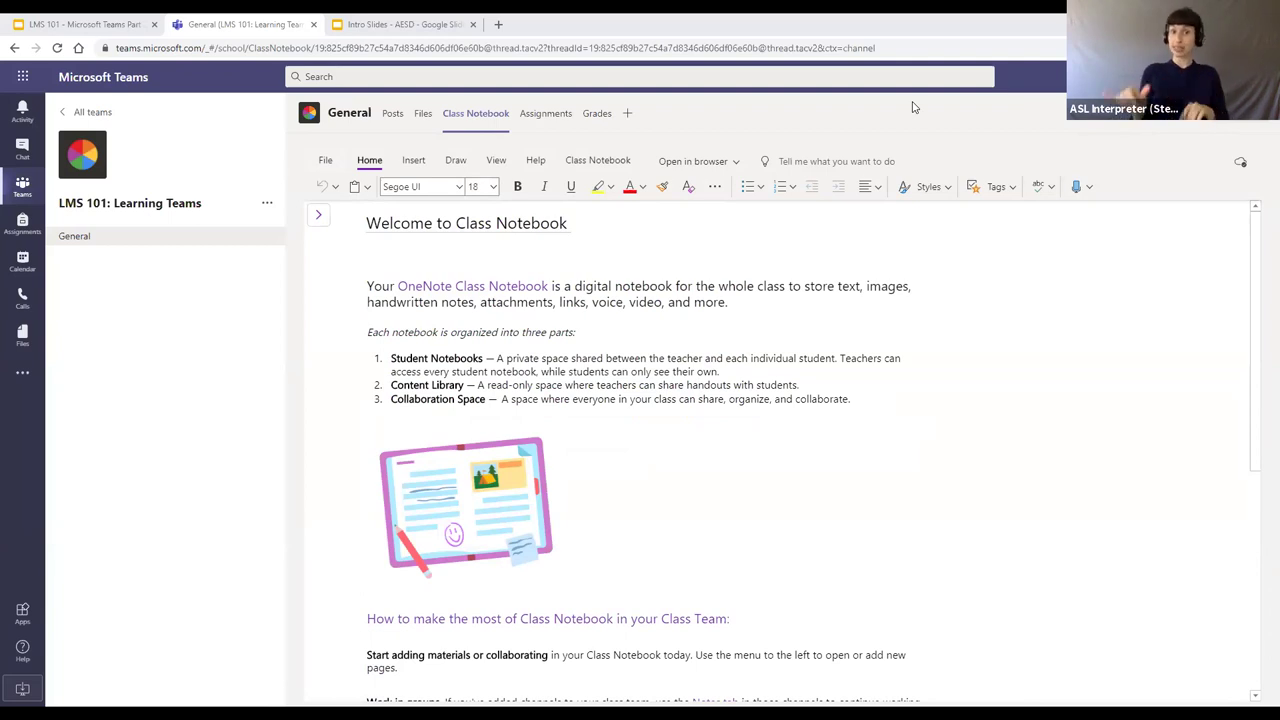
Read through the Welcome to Class Notebook page, covering the notebook's parts and the tips for using it in the team.
scroll(916, 545, "down", 2)
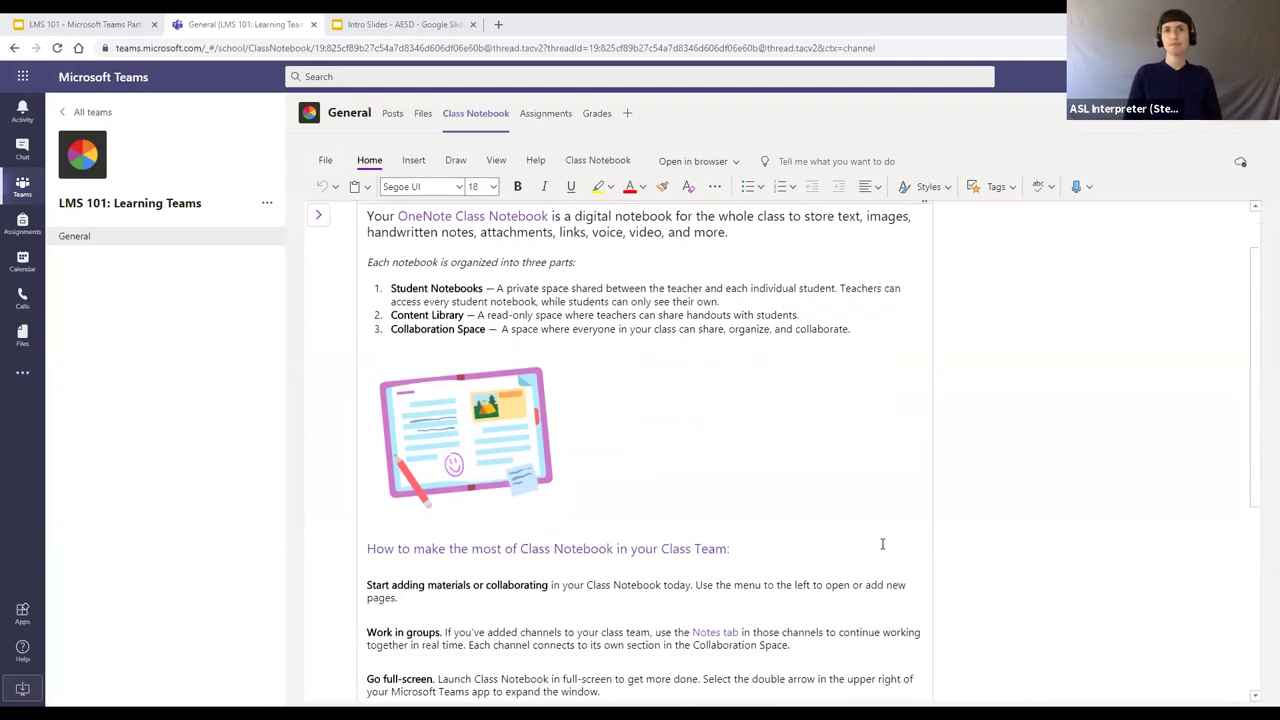
scroll(791, 611, "down", 2)
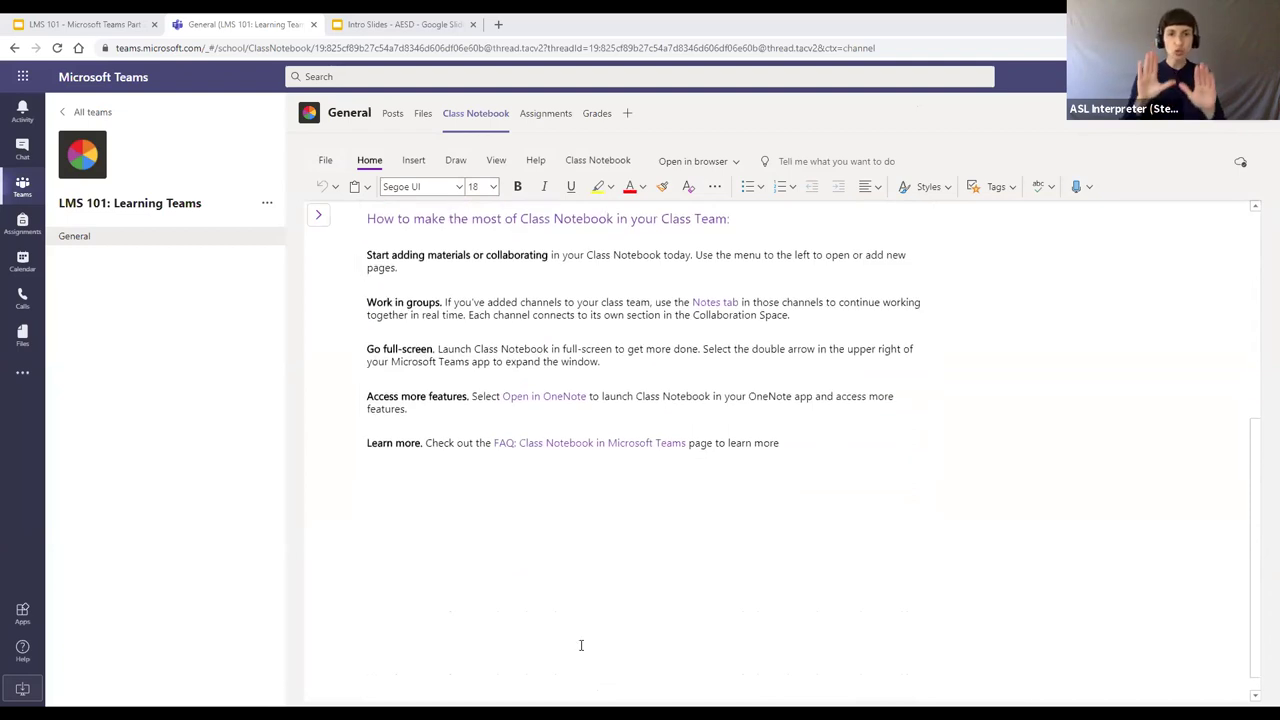
scroll(581, 646, "up", 3)
scroll(581, 646, "up", 2)
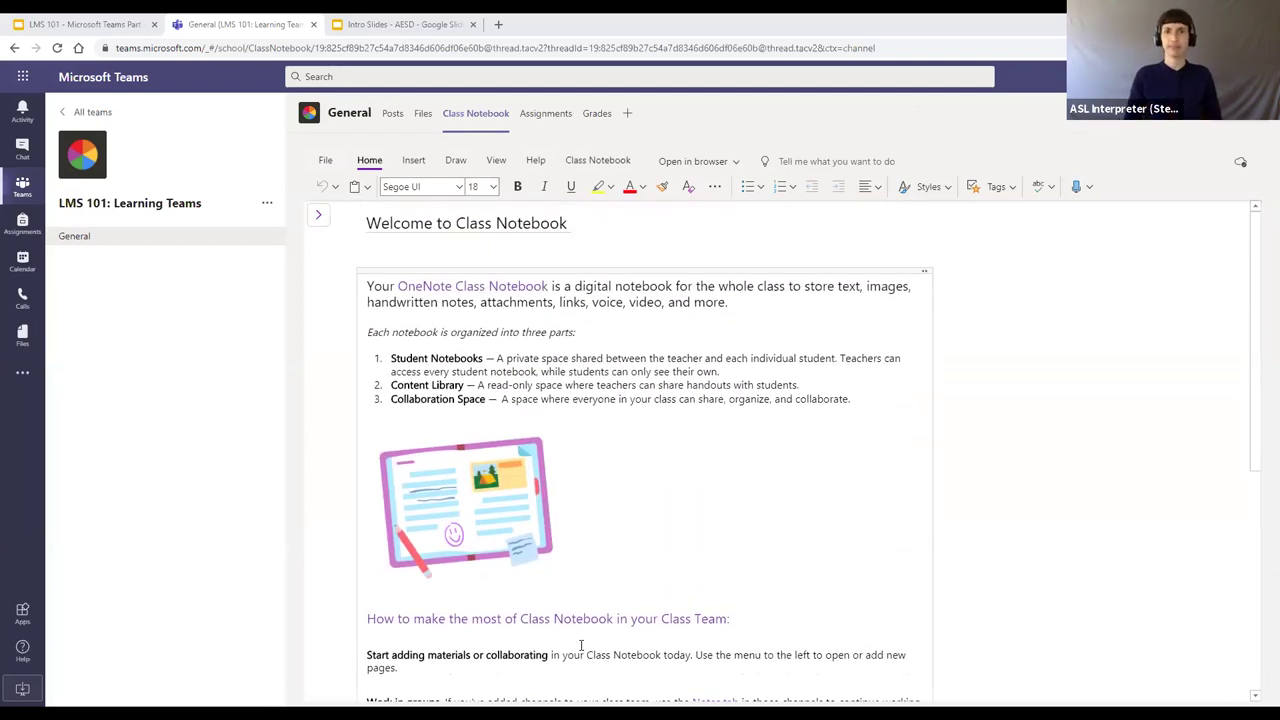
scroll(581, 646, "down", 3)
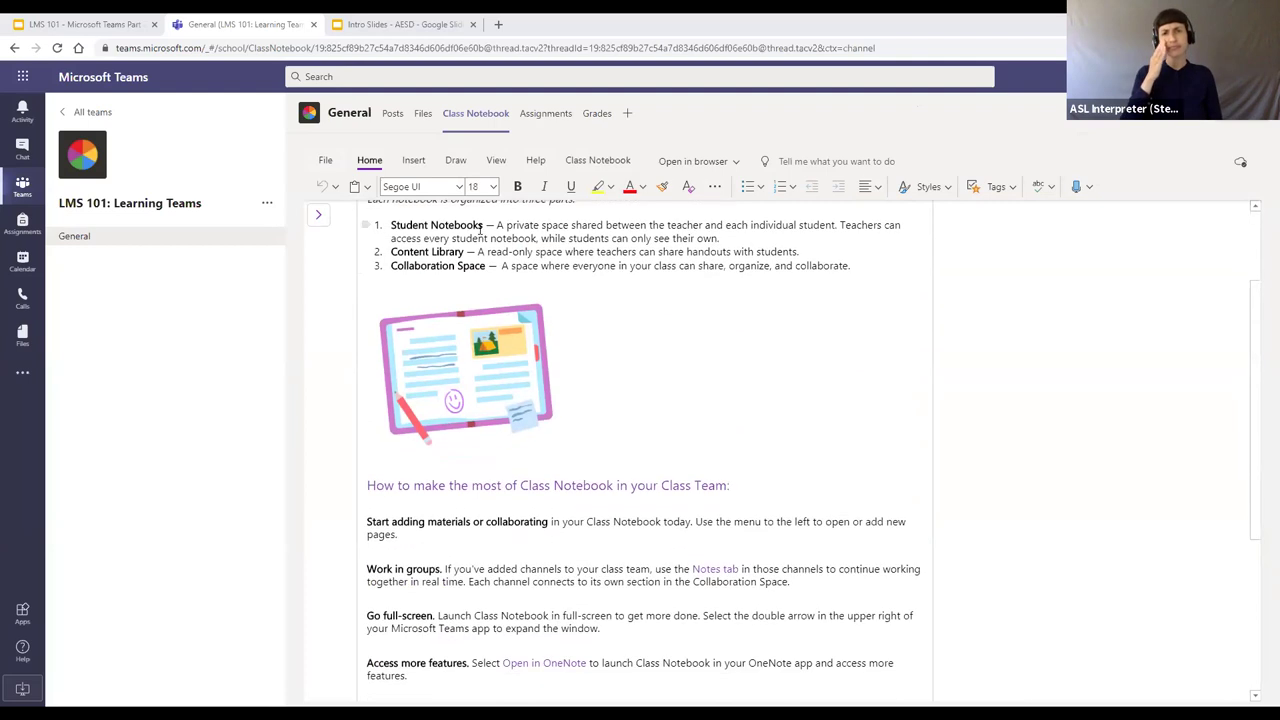
scroll(449, 251, "down", 2)
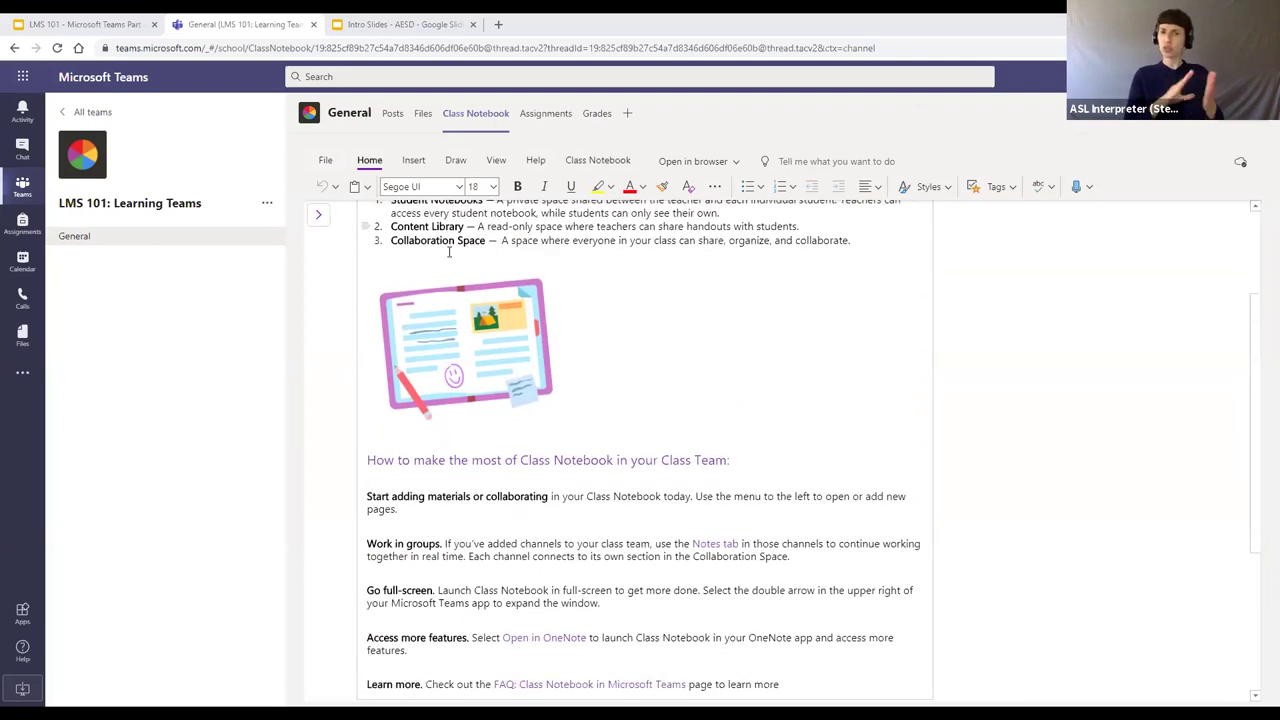
scroll(449, 251, "up", 1)
scroll(449, 251, "down", 1)
scroll(449, 251, "down", 3)
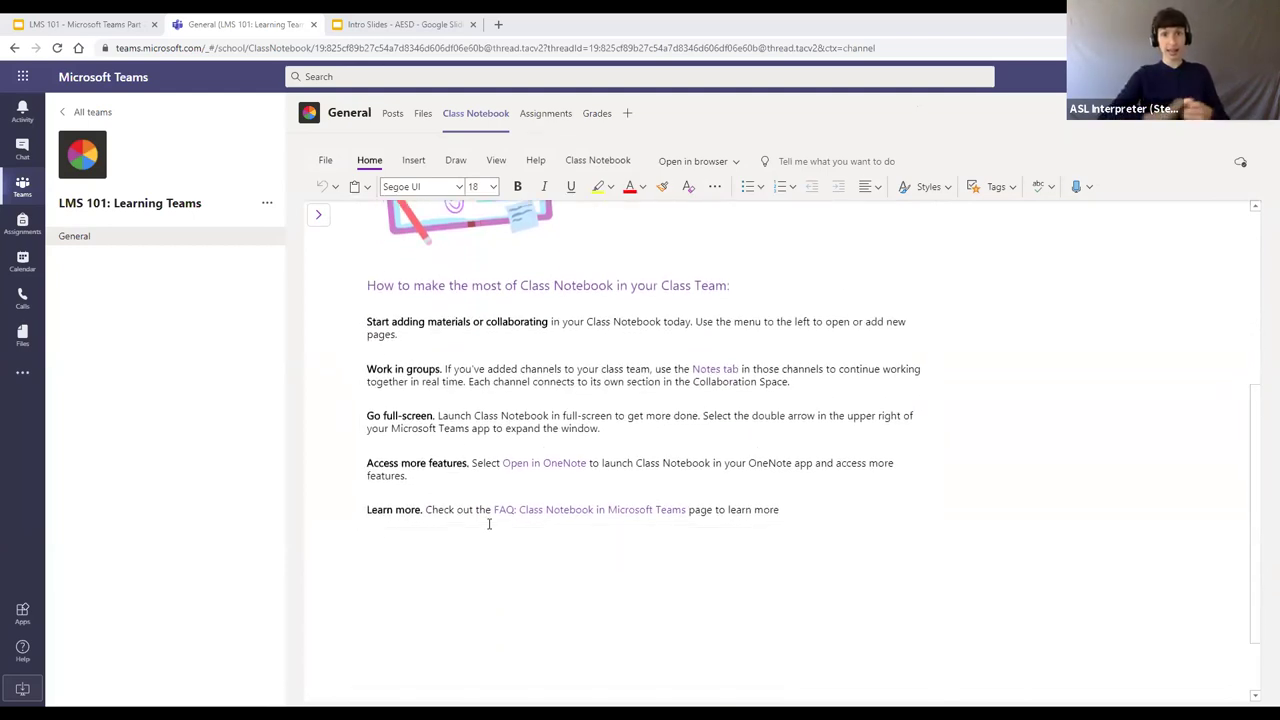
left_click(575, 492)
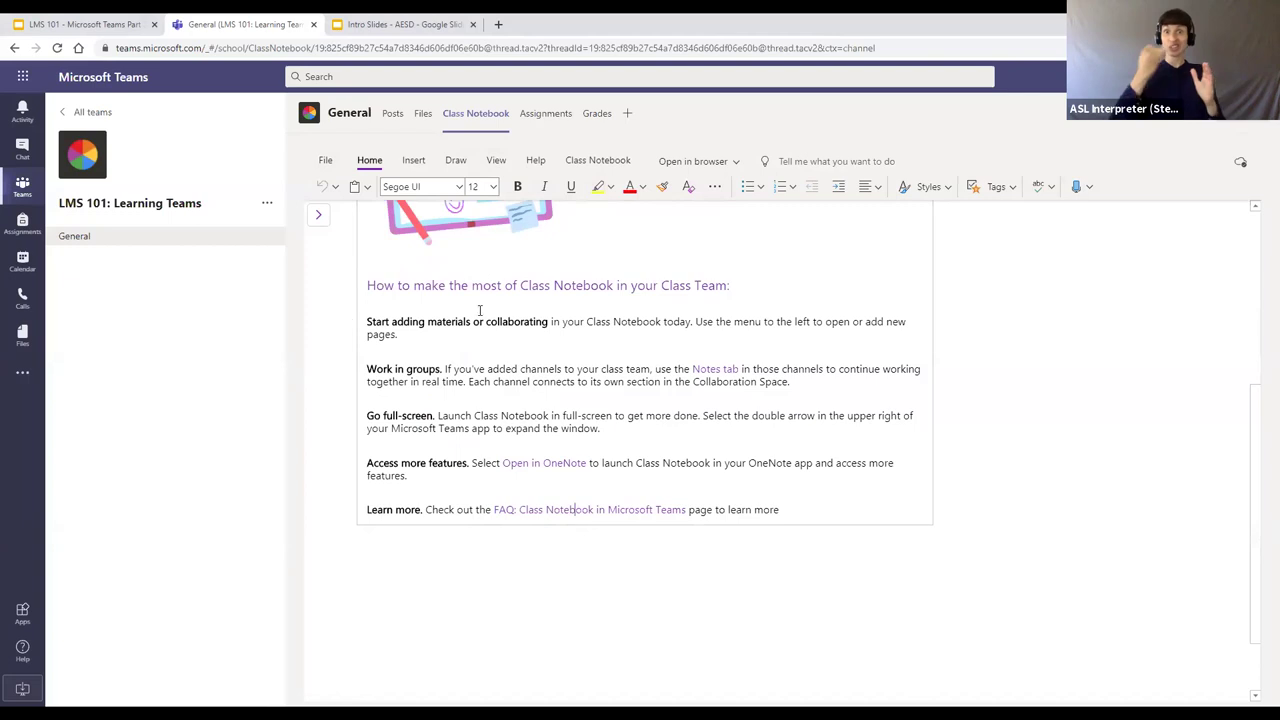
scroll(479, 318, "up", 1)
scroll(479, 322, "up", 2)
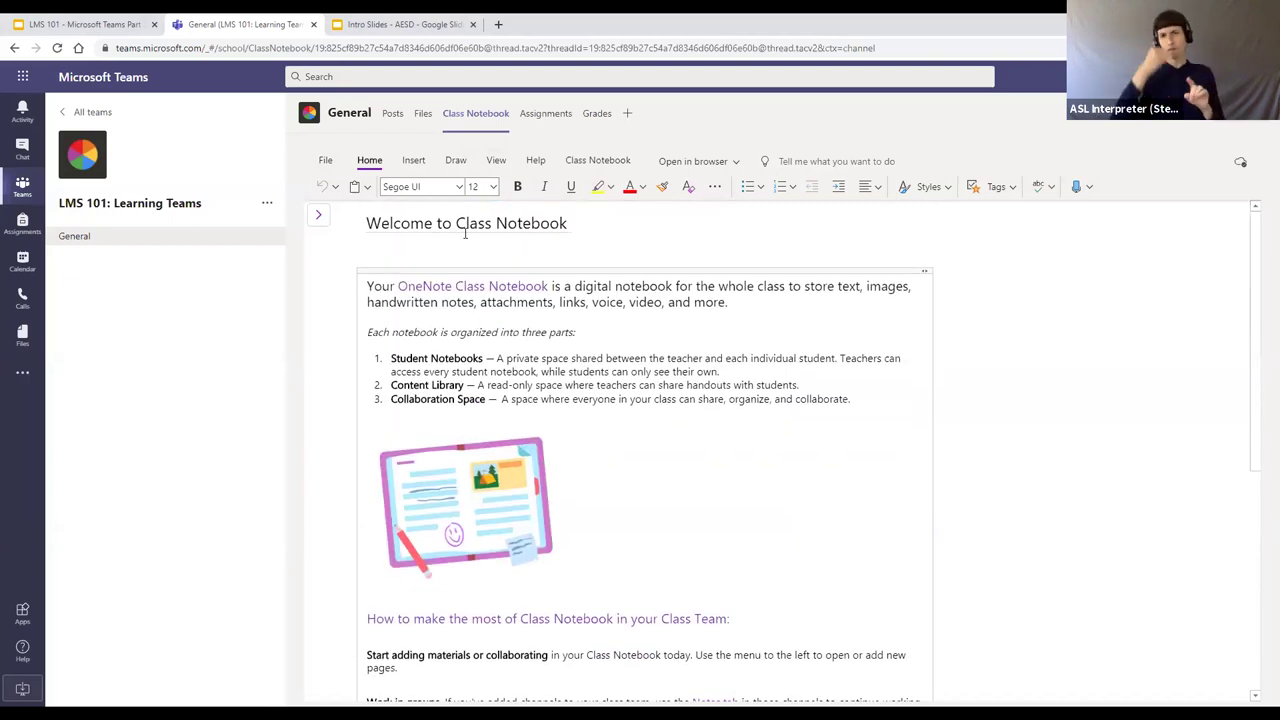
Show the Class Notebook's section navigation and expand the _Collaboration Space and _Teacher Only groups.
left_click(322, 220)
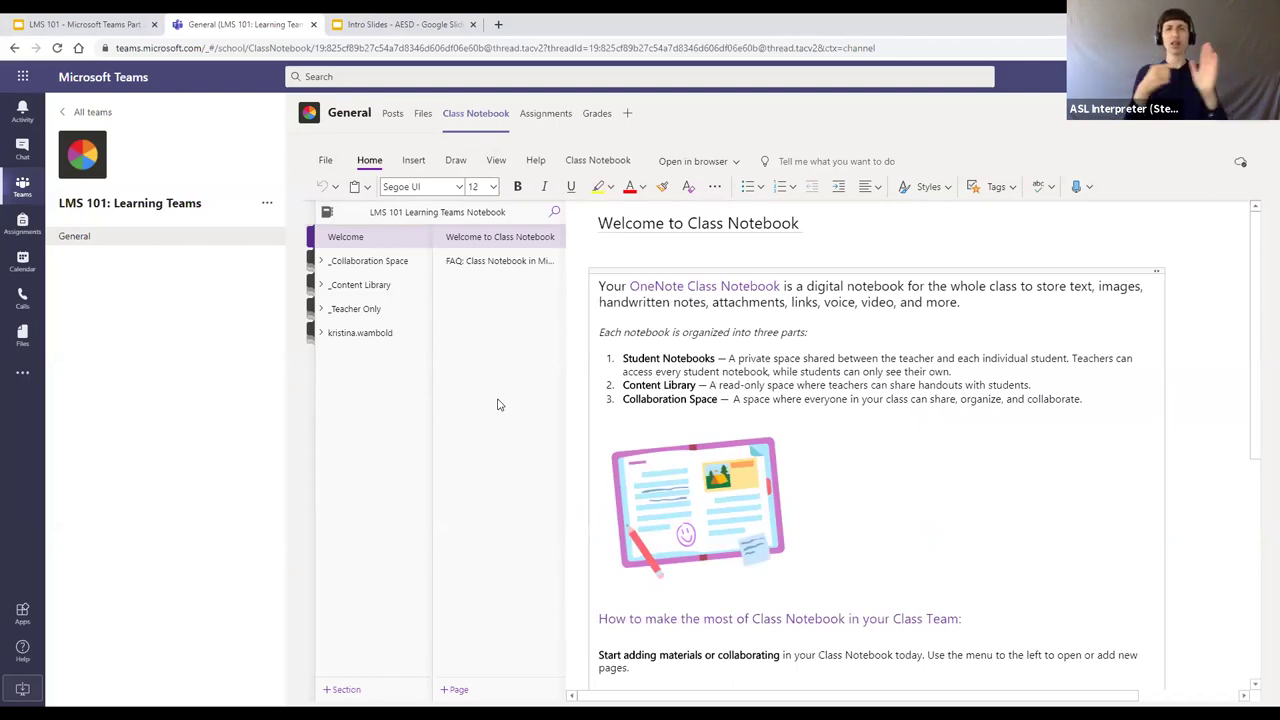
left_click(373, 263)
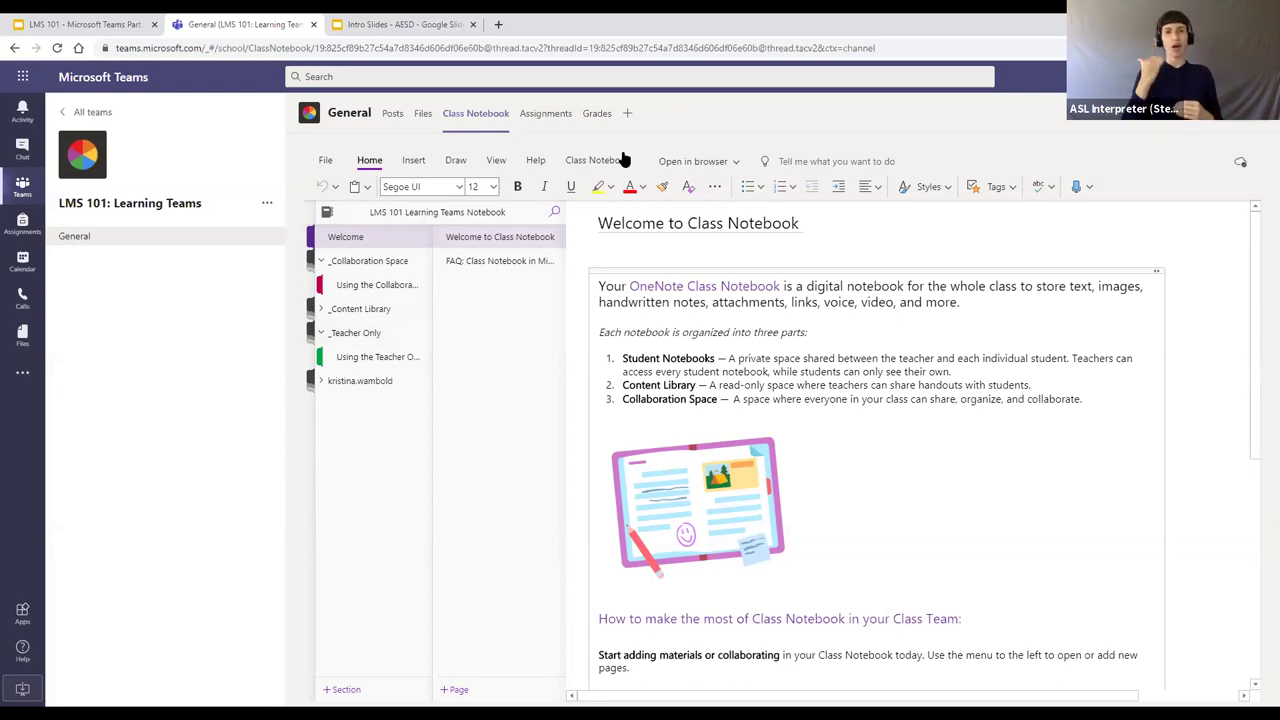
Add a page titled "Ideas thoughts etc" to the section inside the _Teacher Only group.
left_click(392, 363)
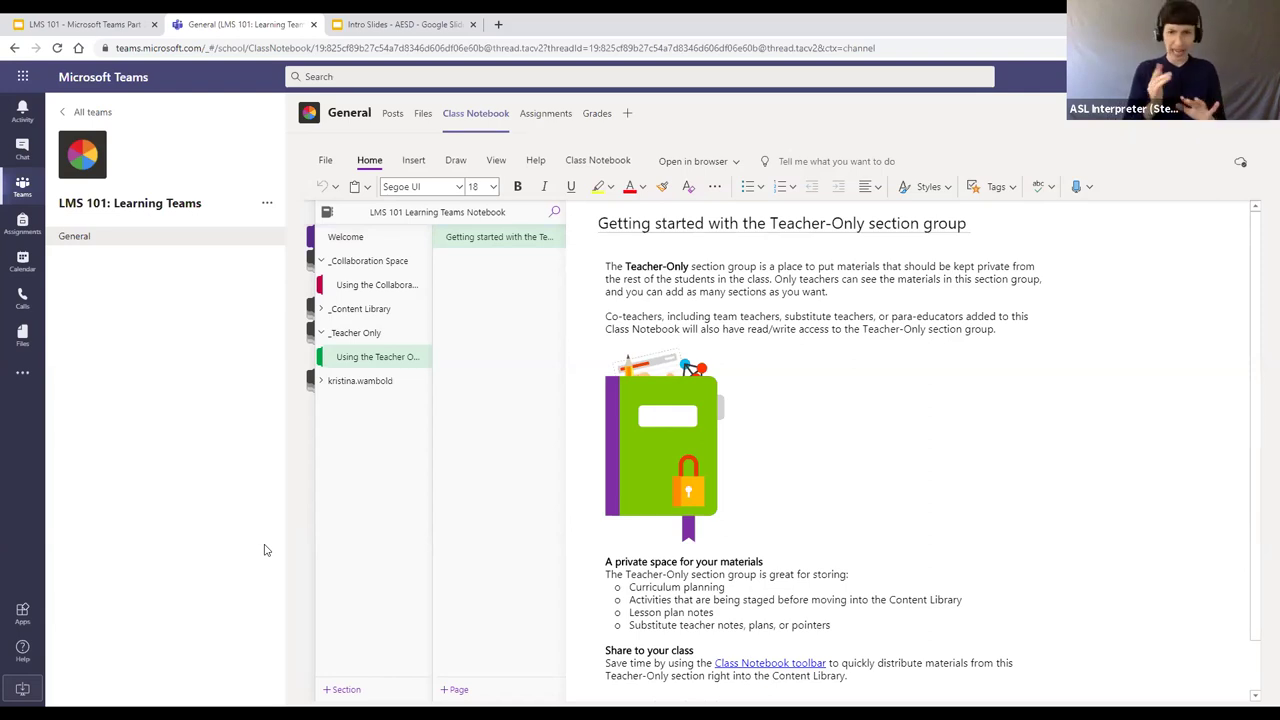
left_click(588, 295)
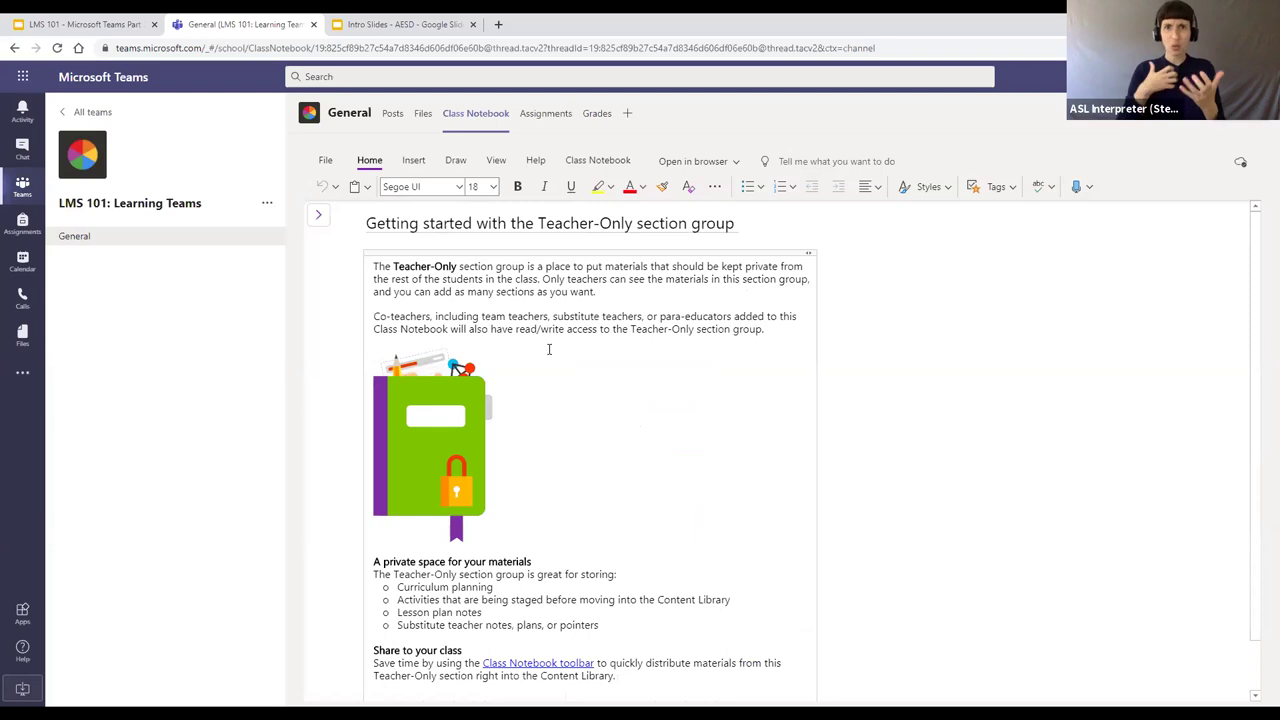
left_click(320, 219)
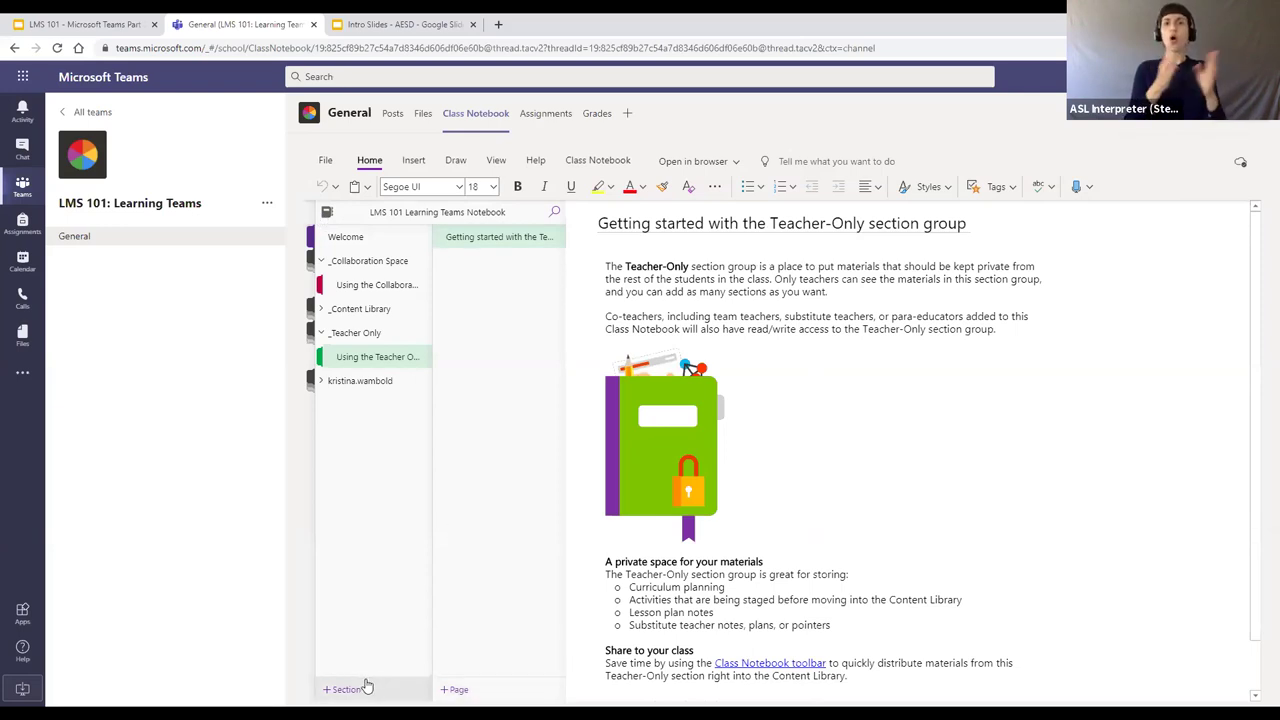
left_click(358, 338)
left_click(358, 336)
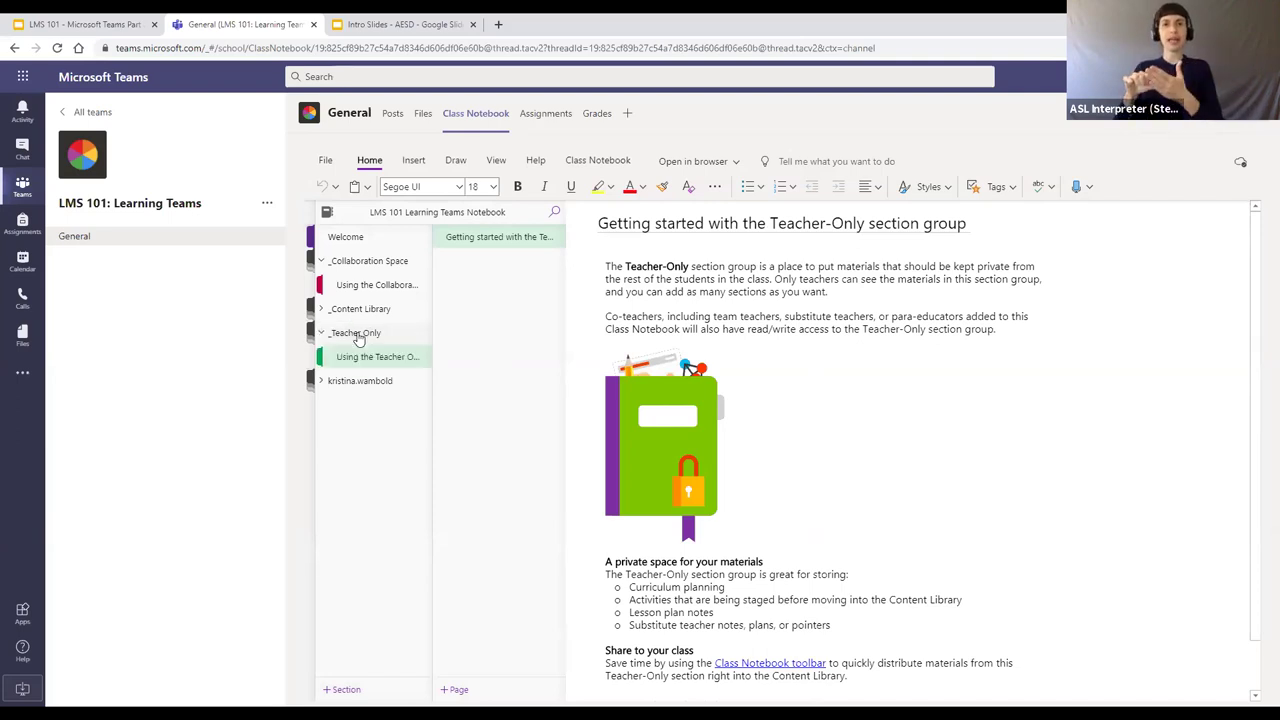
left_click(358, 336)
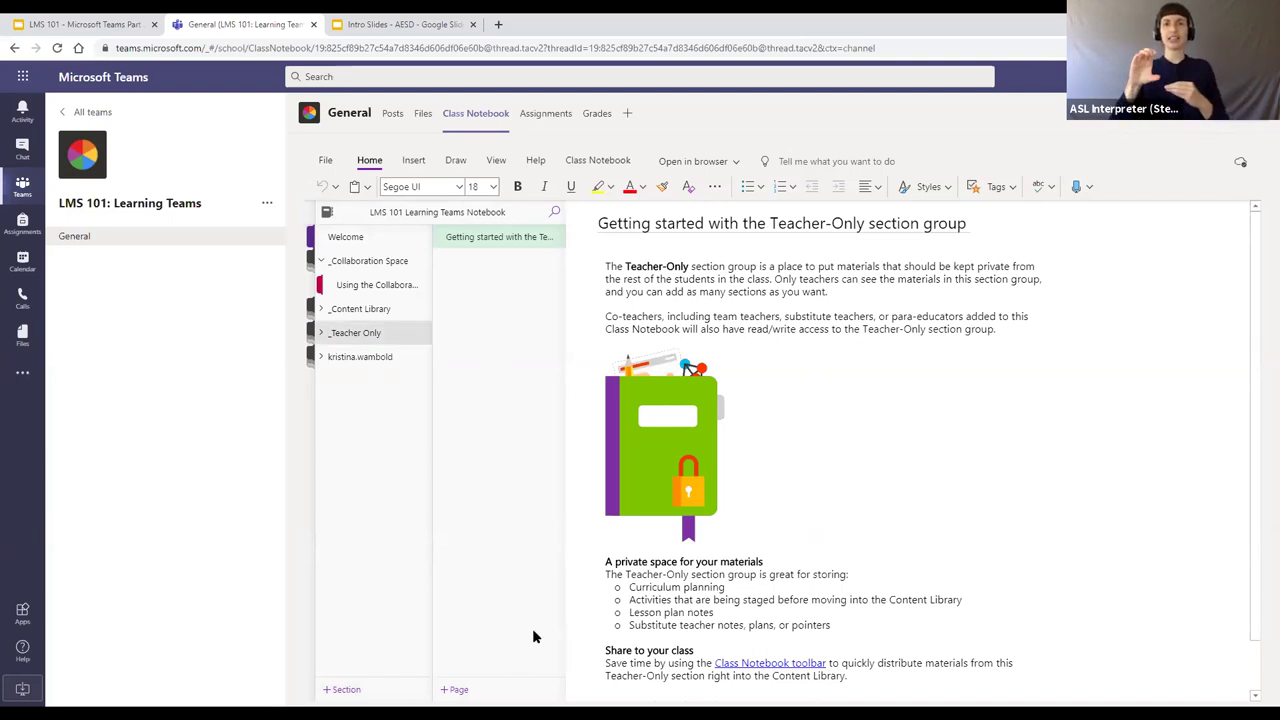
left_click(462, 690)
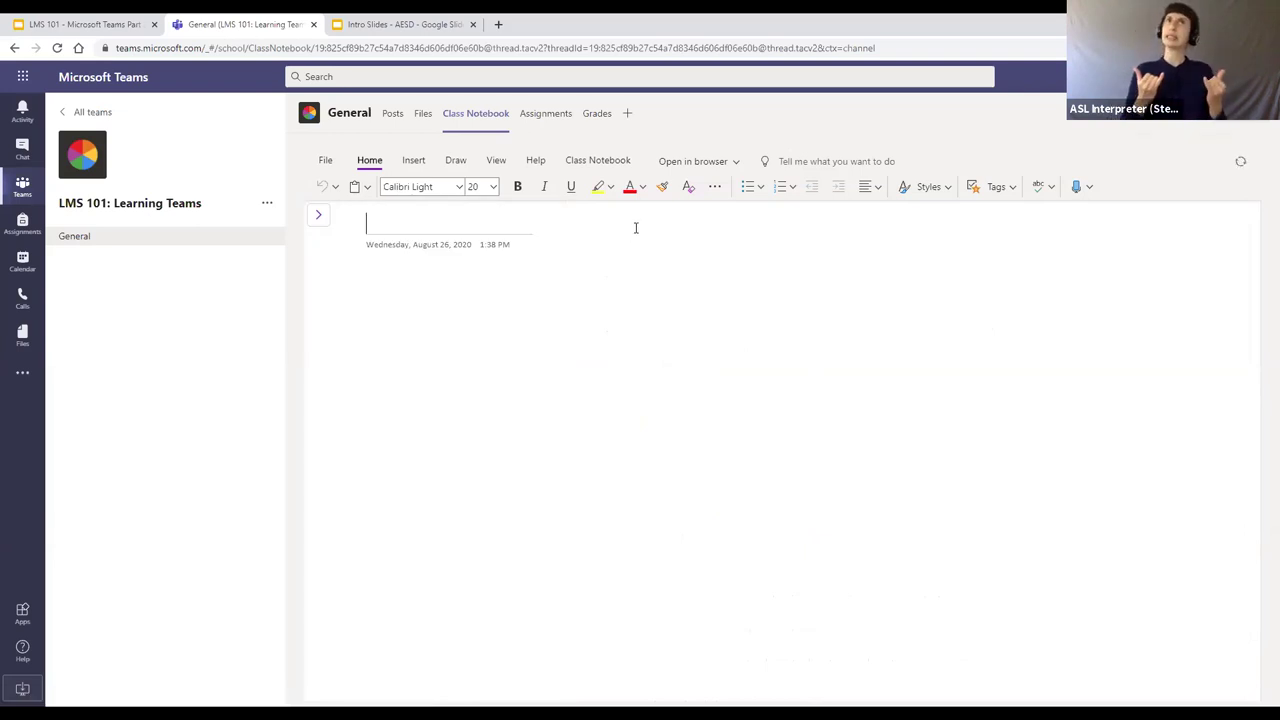
type("Ideas thoughts etc")
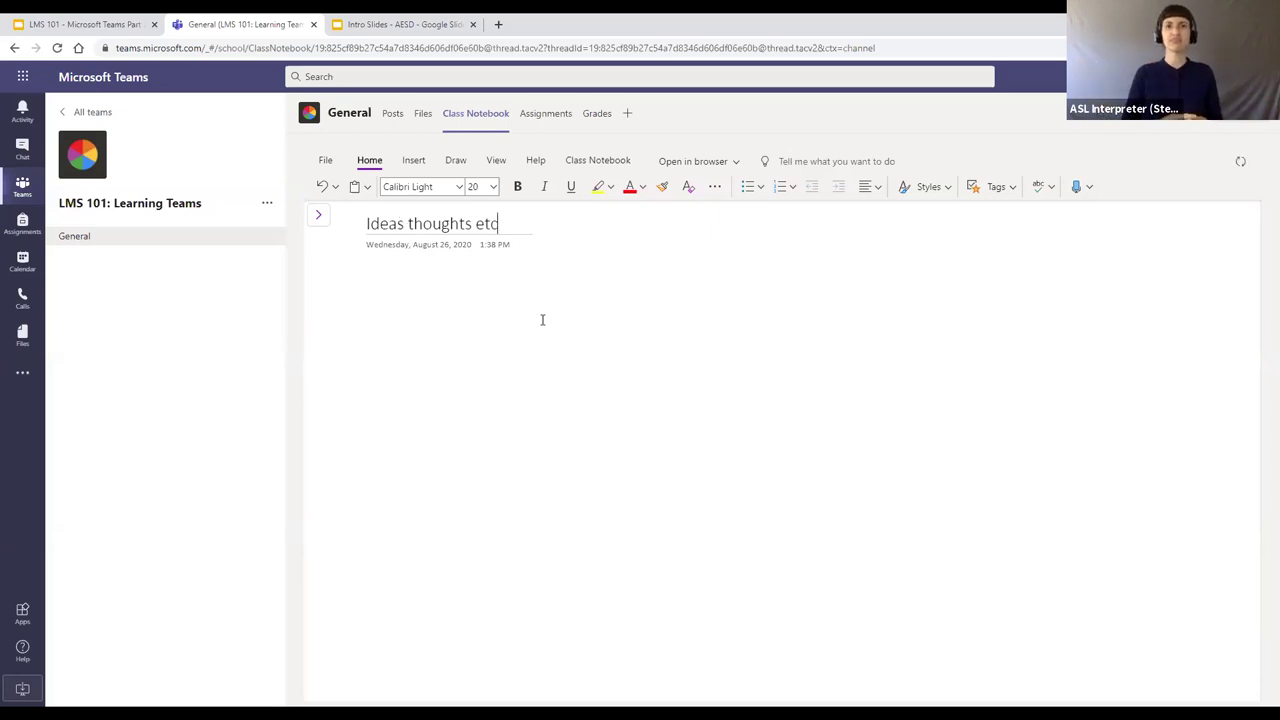
key("Return")
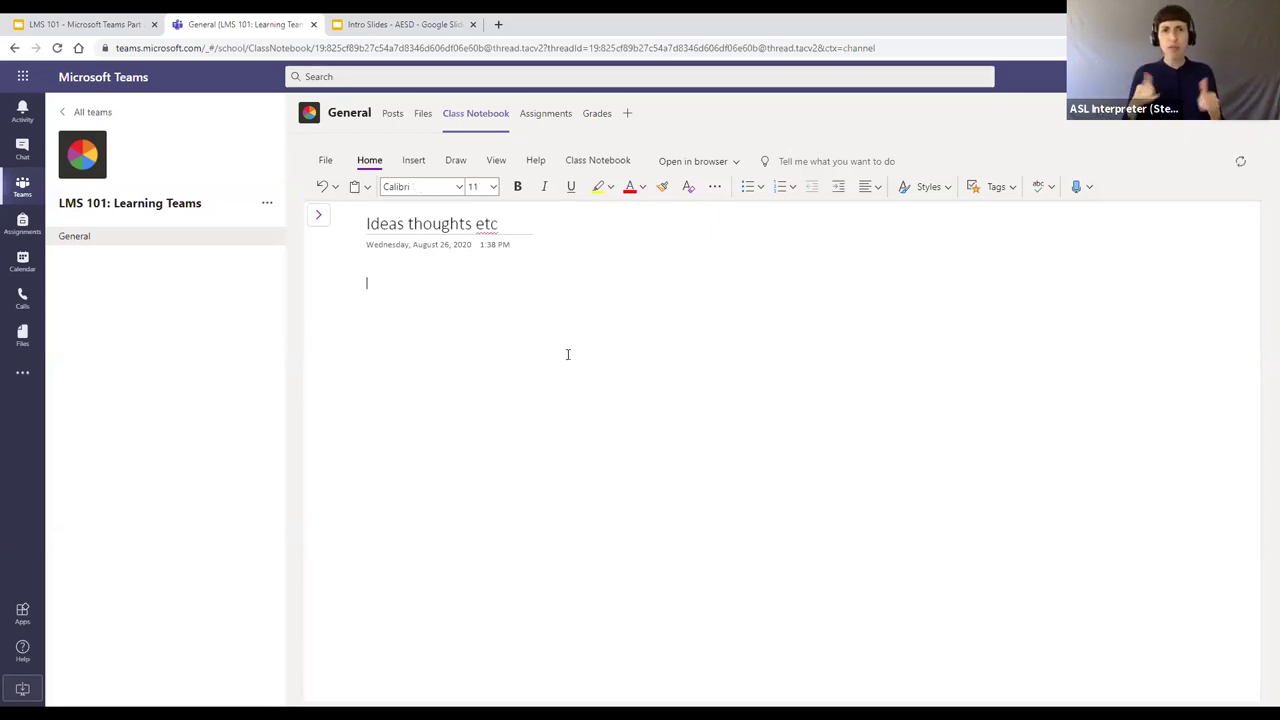
Check the options for opening the notebook in the browser or app, view the channel's files, and return to the Class Notebook.
left_click(738, 165)
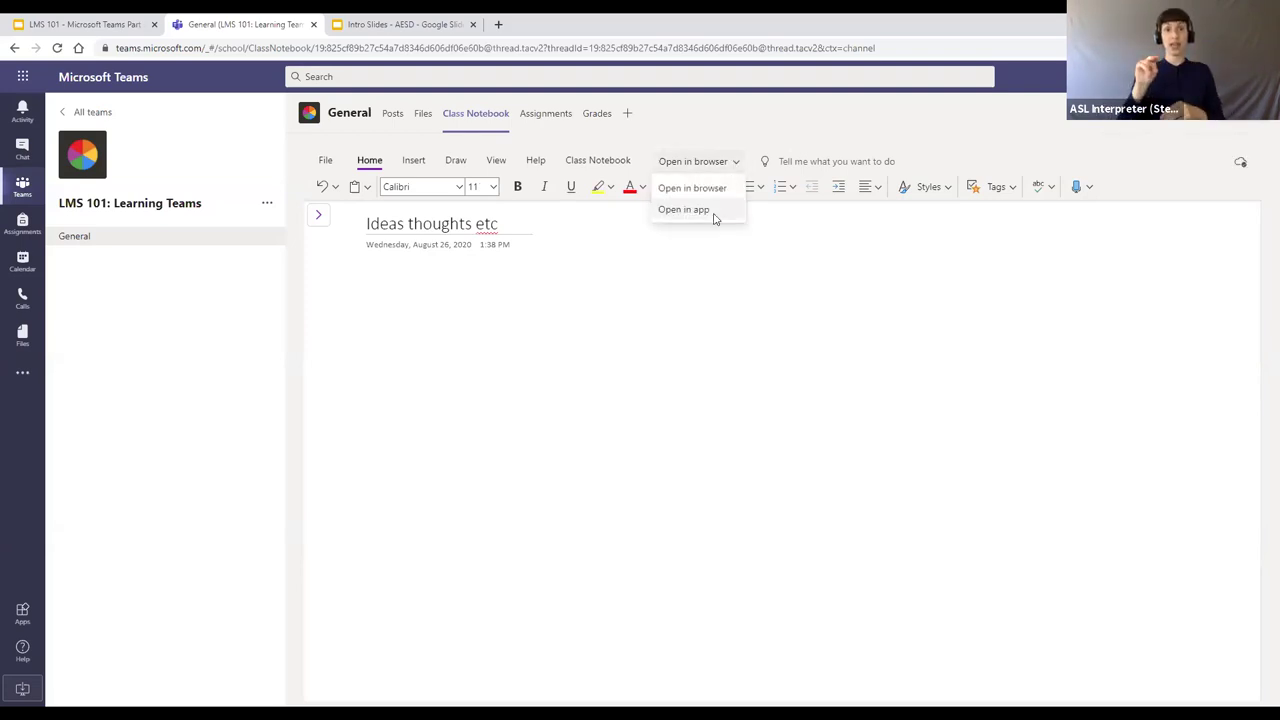
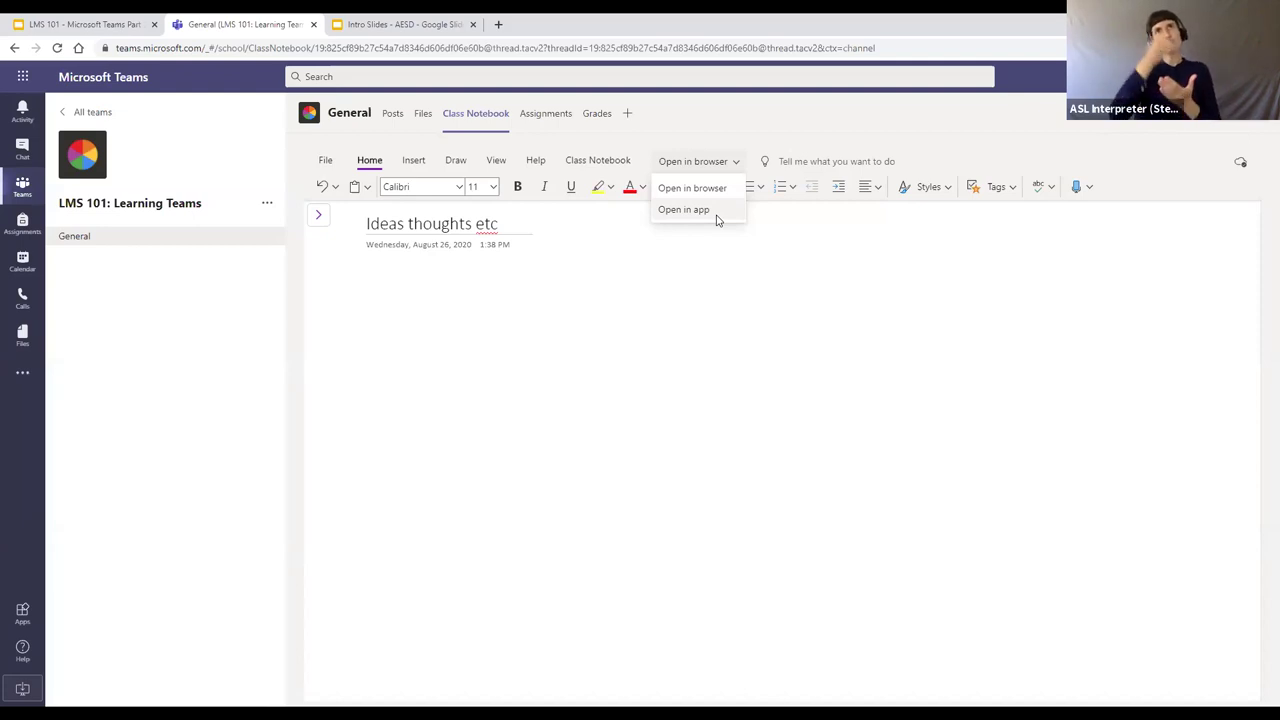
left_click(748, 262)
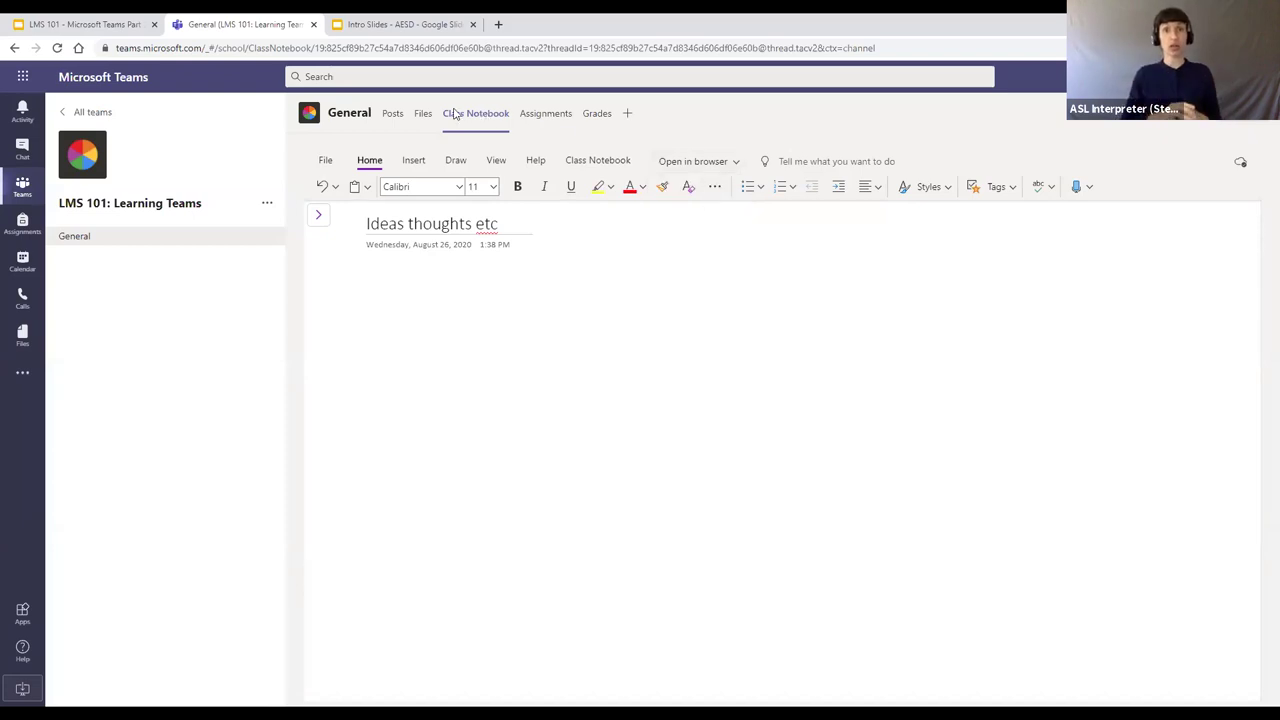
left_click(420, 114)
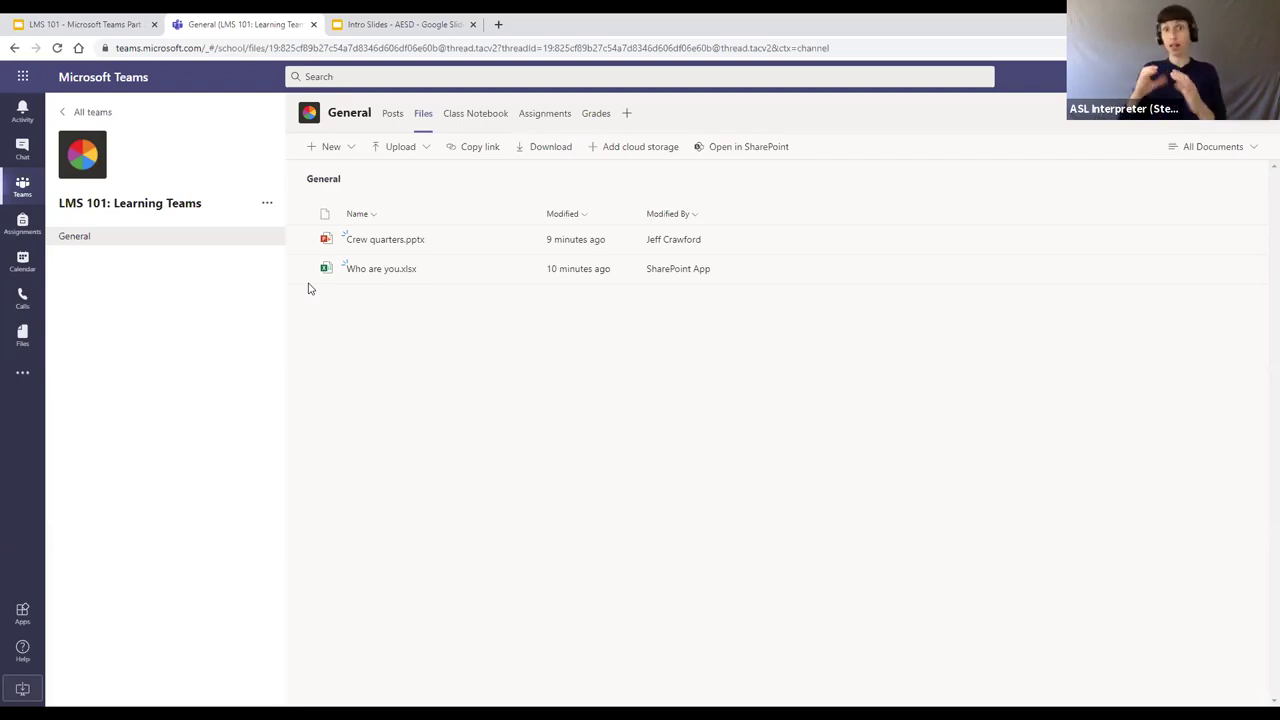
left_click(476, 114)
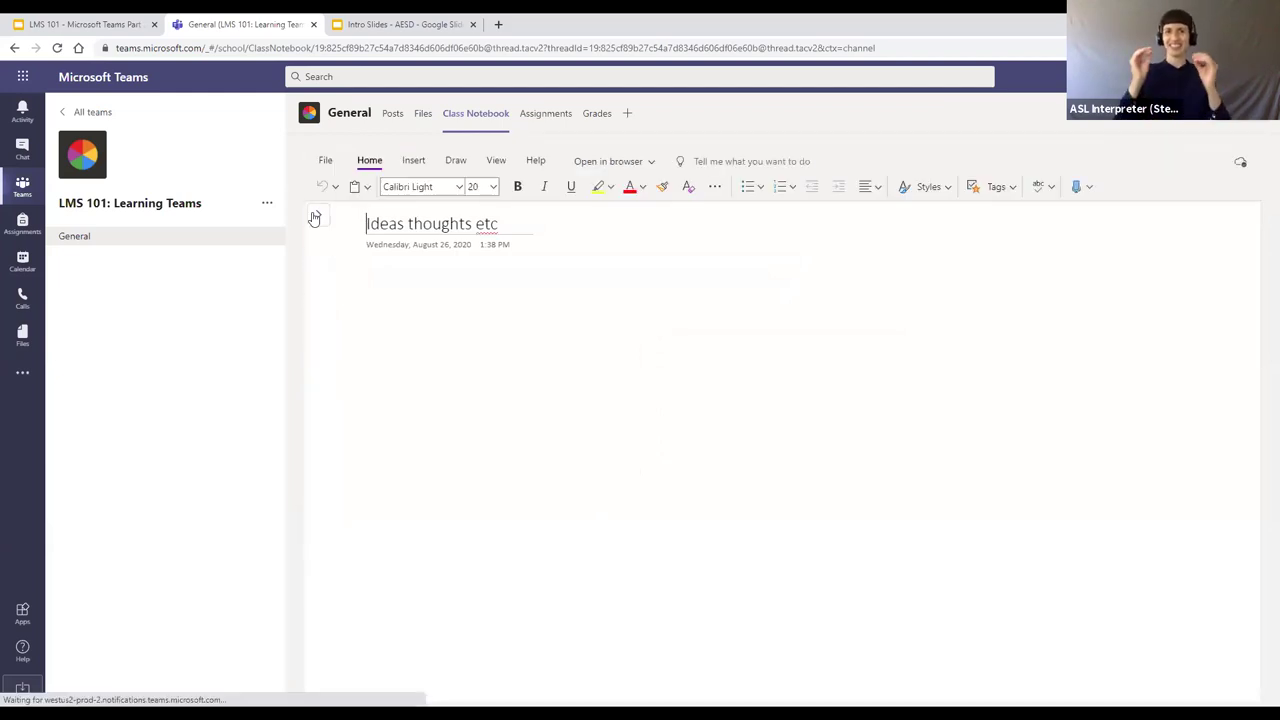
Try to move the "Ideas thoughts etc" page from the teacher-only section into the _Collaboration Space section.
left_click(314, 218)
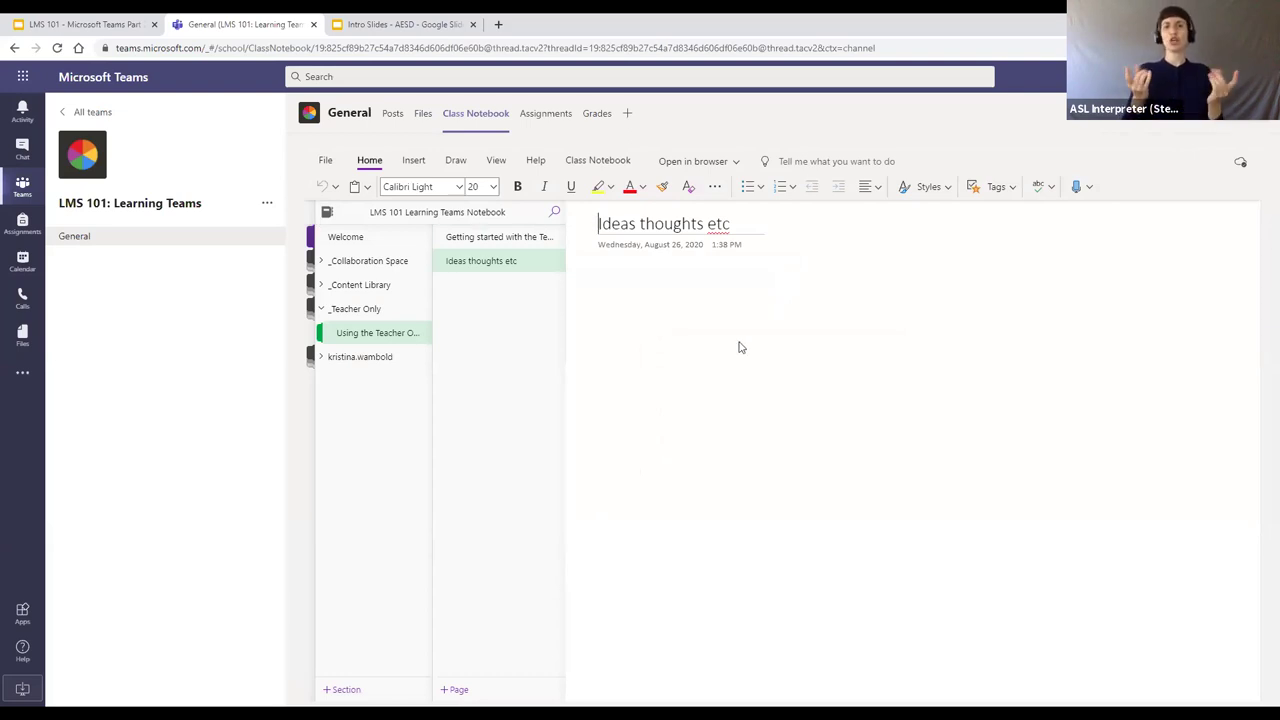
left_click(390, 264)
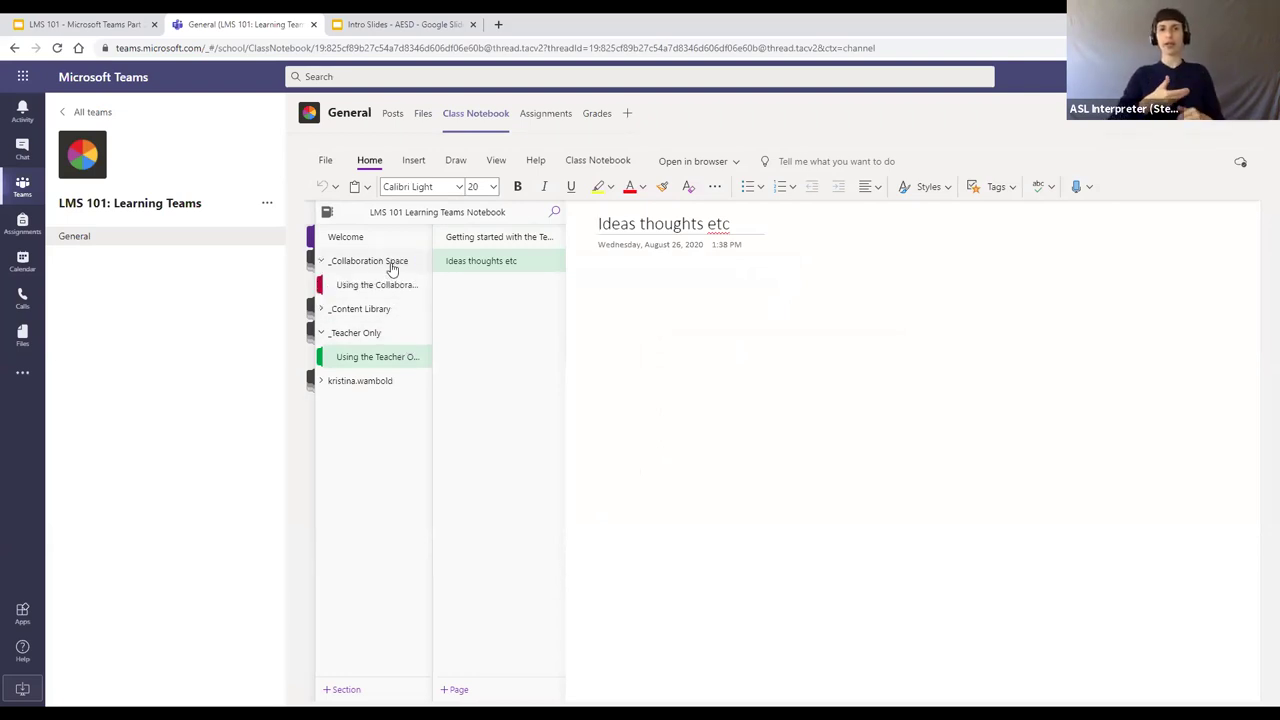
left_click(387, 288)
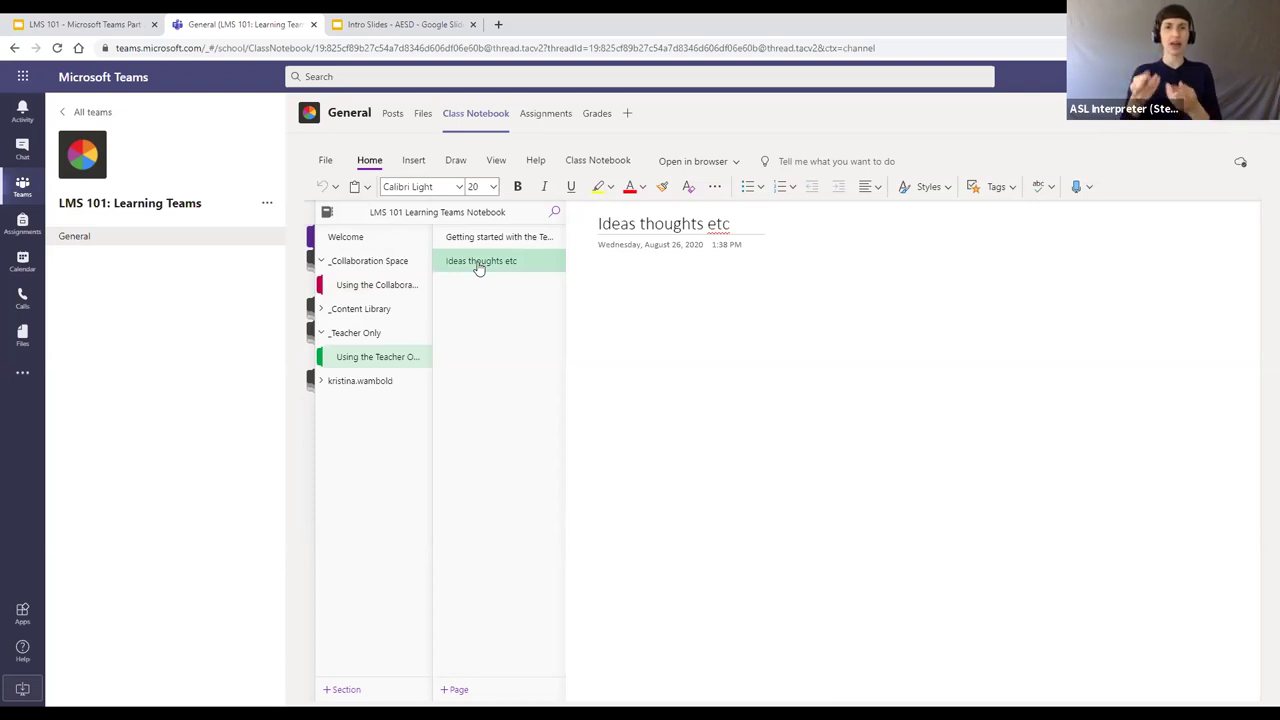
left_click_drag(479, 268, 387, 289)
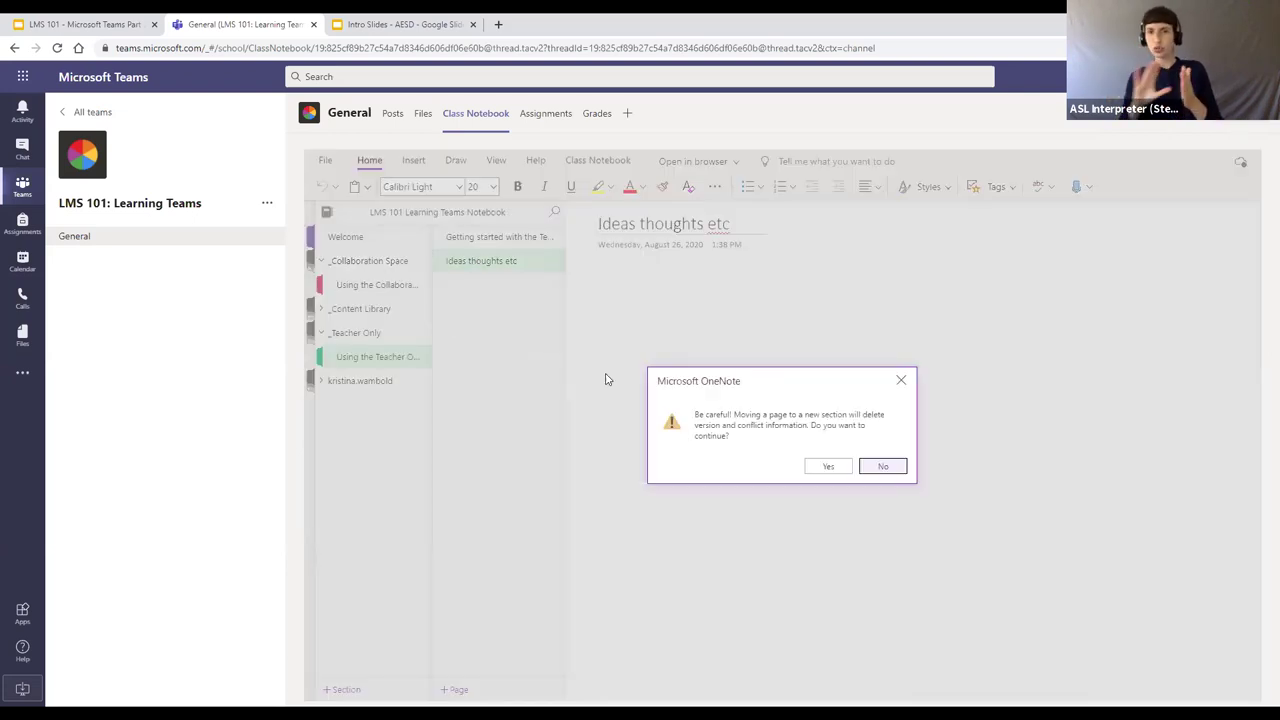
left_click(878, 469)
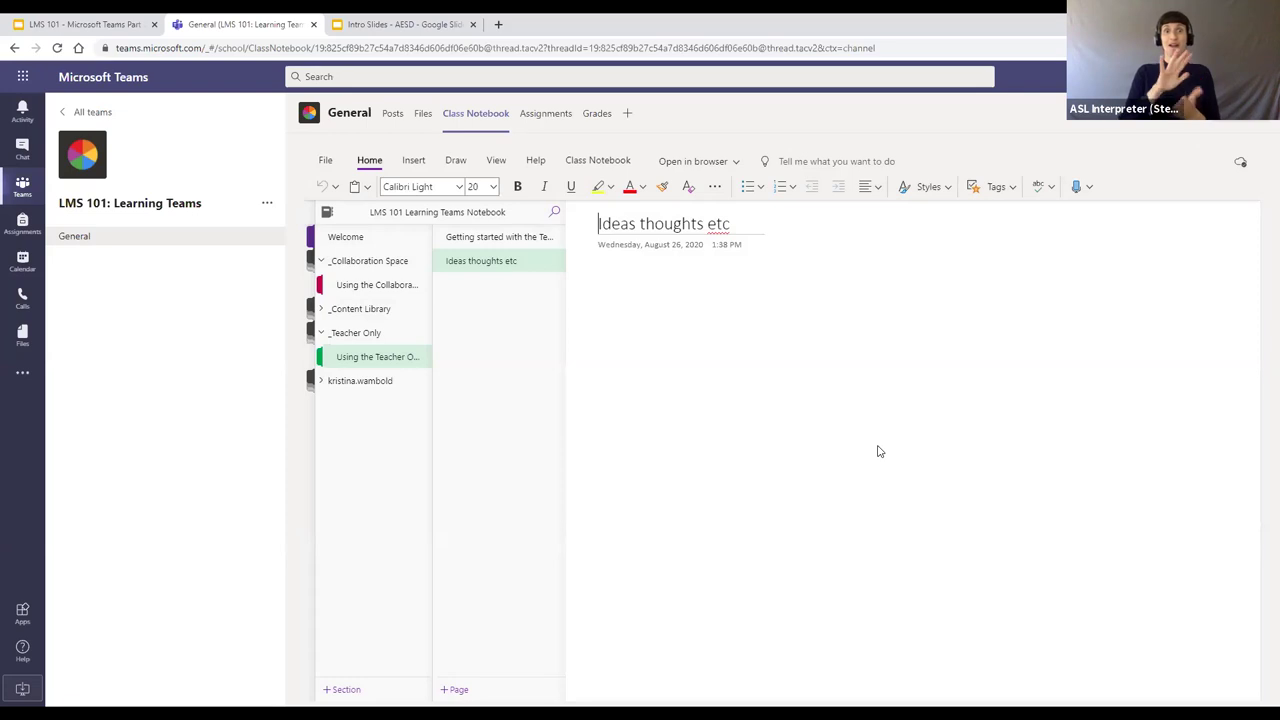
Add a blank page to the section inside the _Collaboration Space group and show the notebook's navigation.
left_click(387, 289)
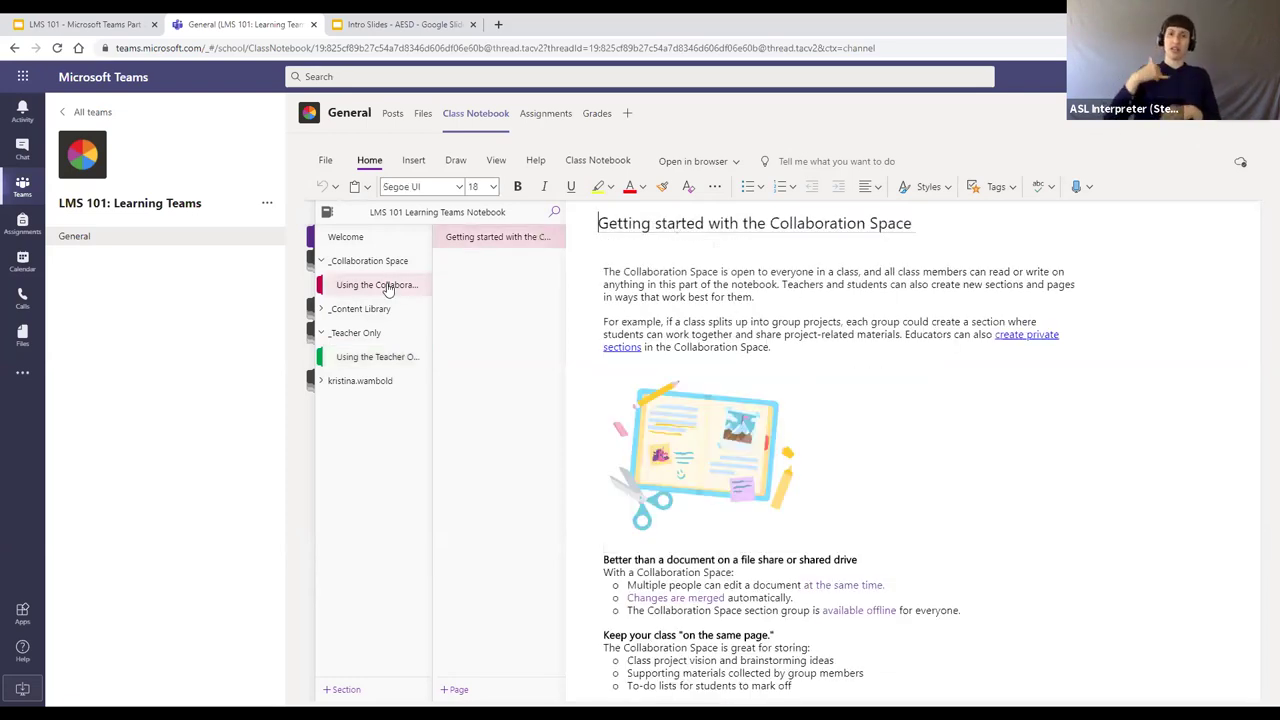
left_click(456, 689)
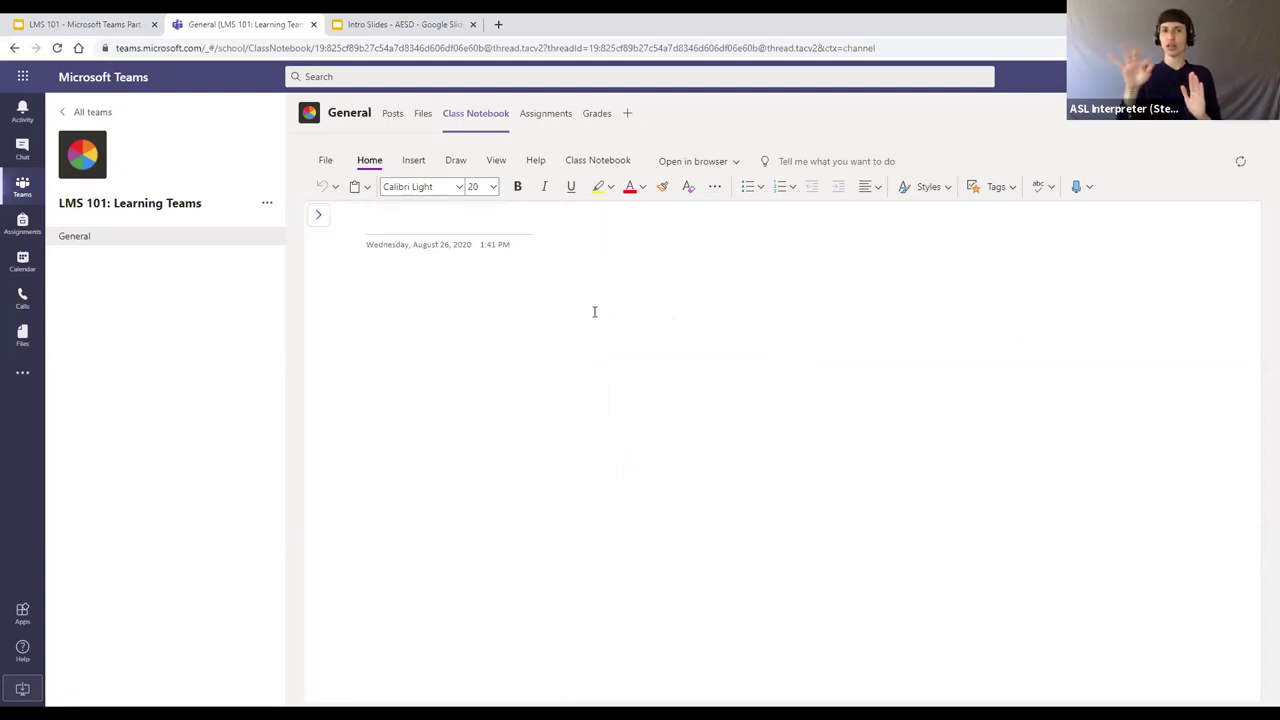
left_click(320, 215)
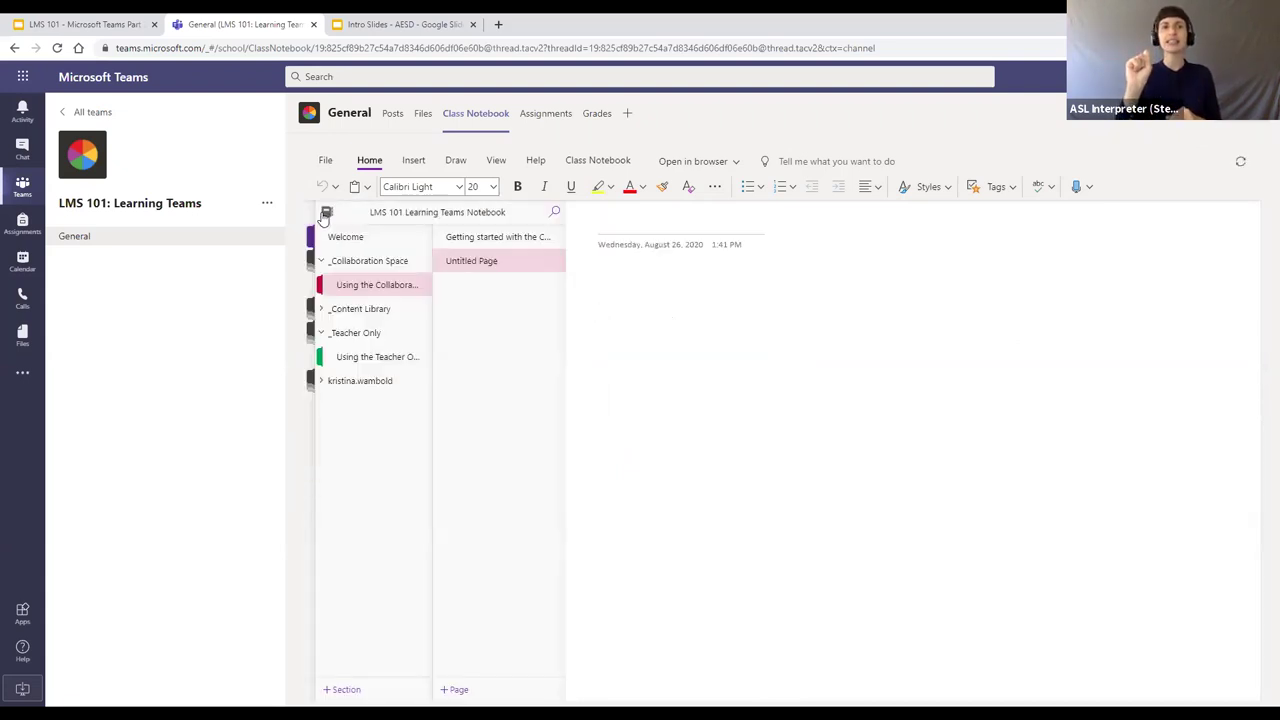
Look through the whole list of note tags available for the page, from To Do to Client Request.
left_click(1013, 188)
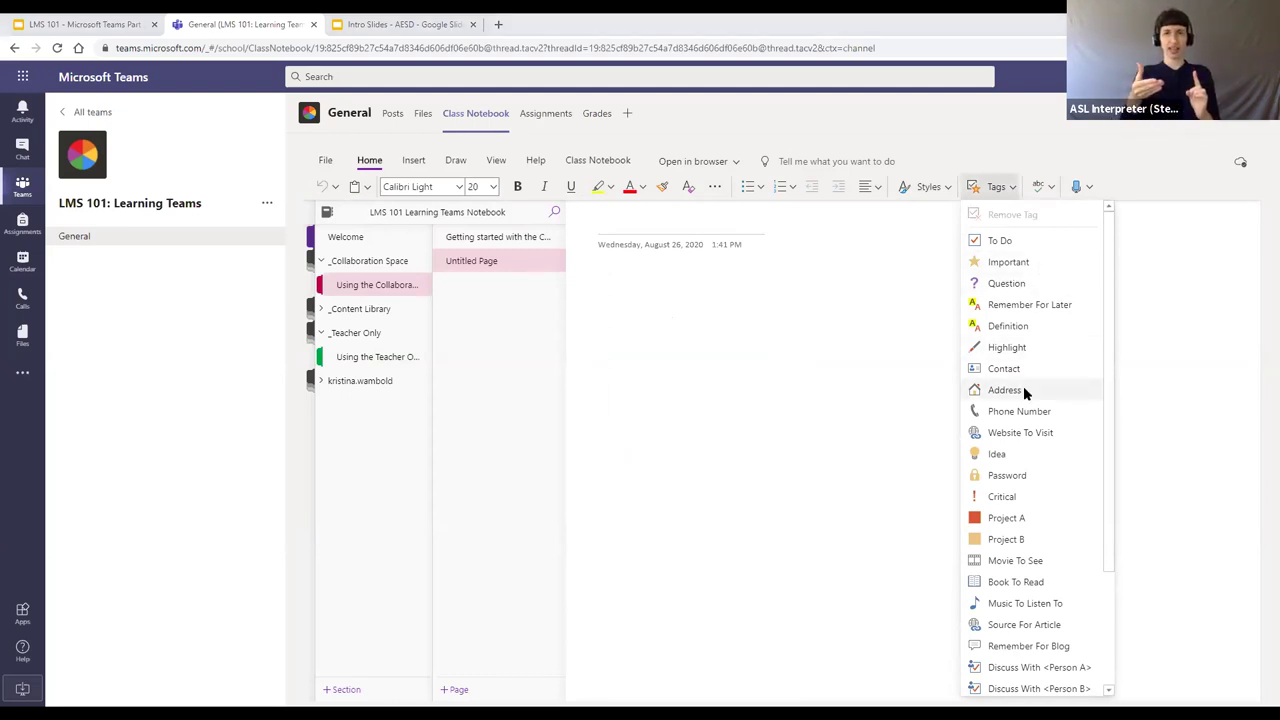
scroll(1022, 480, "down", 3)
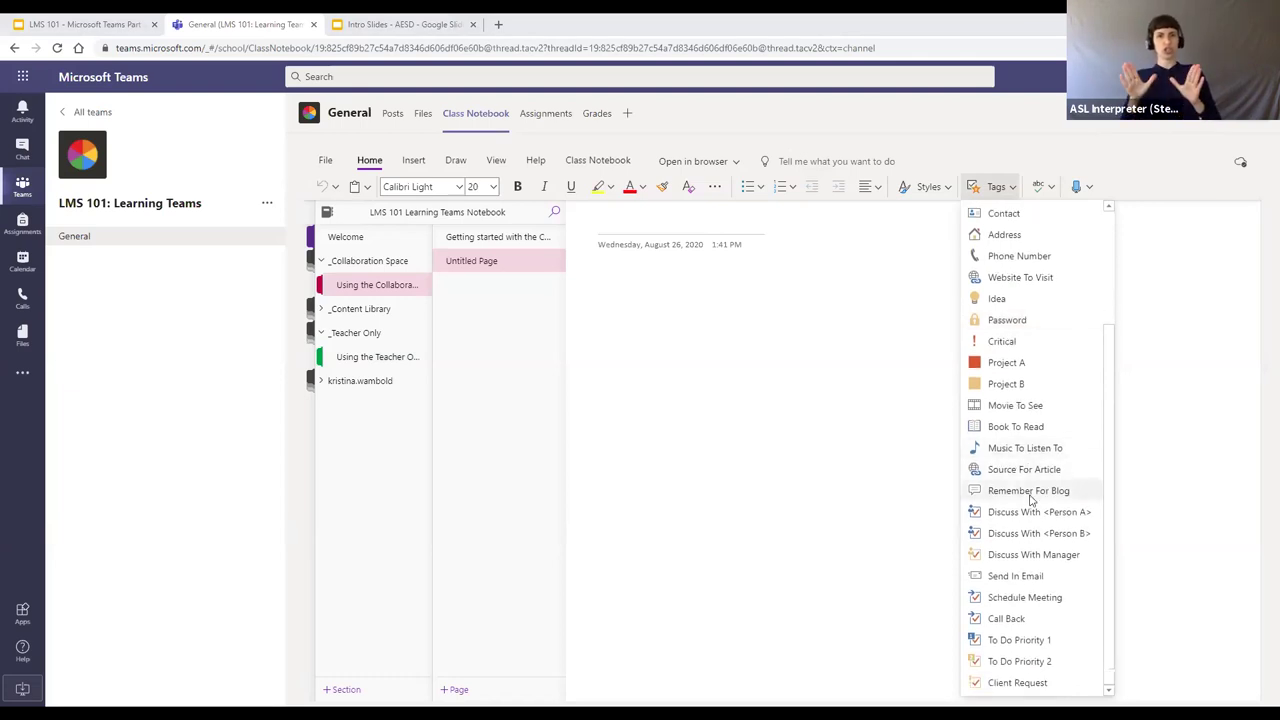
scroll(1020, 526, "up", 3)
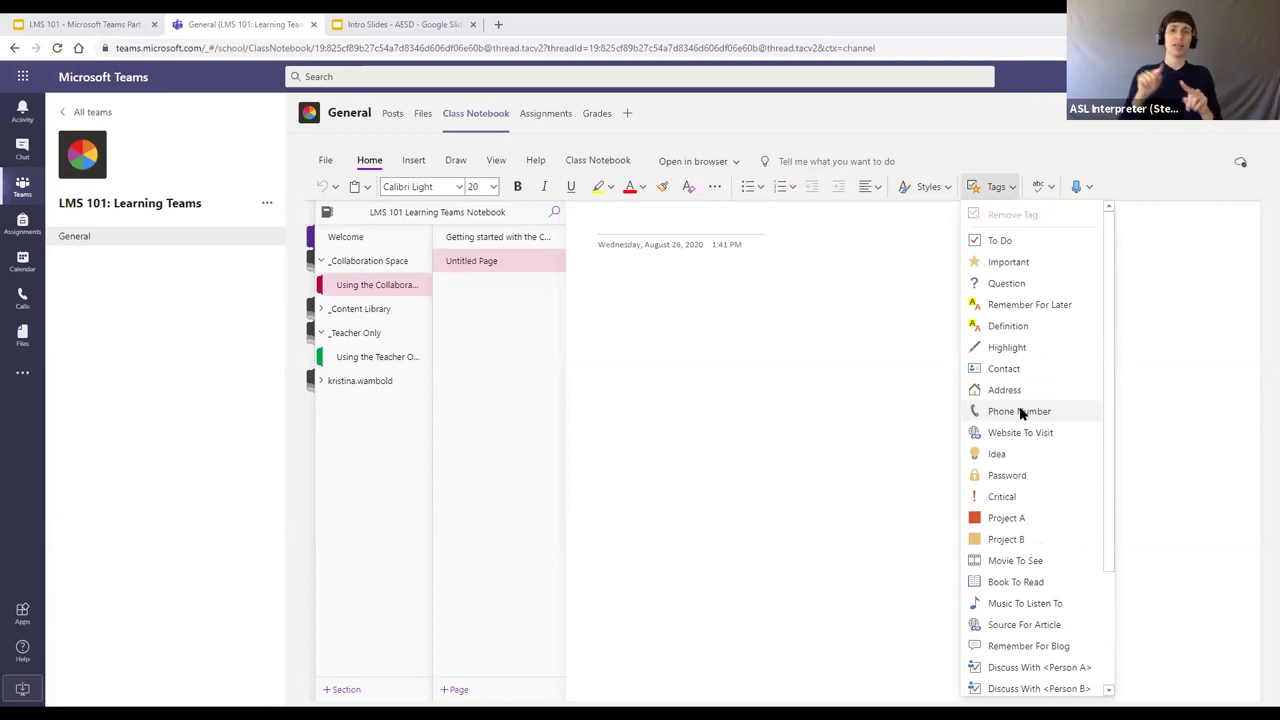
left_click(891, 340)
Allow microphone access and dictate text onto the untitled page, beginning "And so when you click on the microphone", and stop the dictation.
left_click(1076, 186)
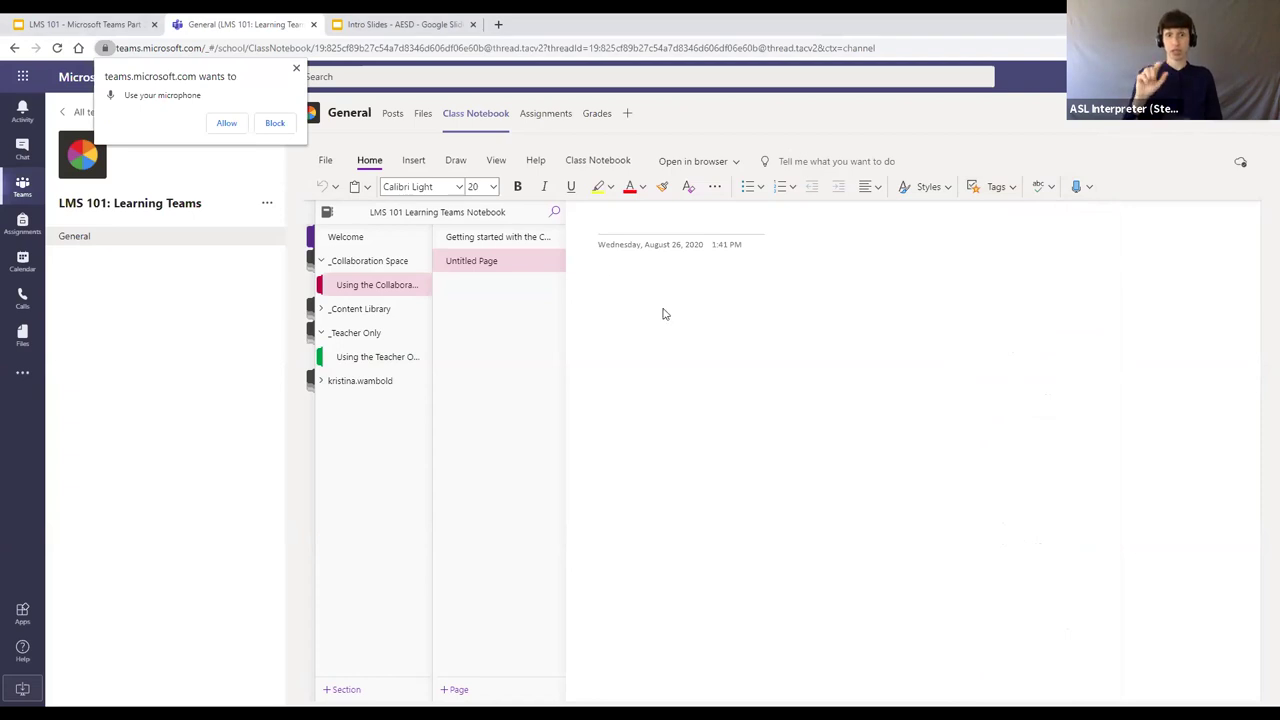
key("Return")
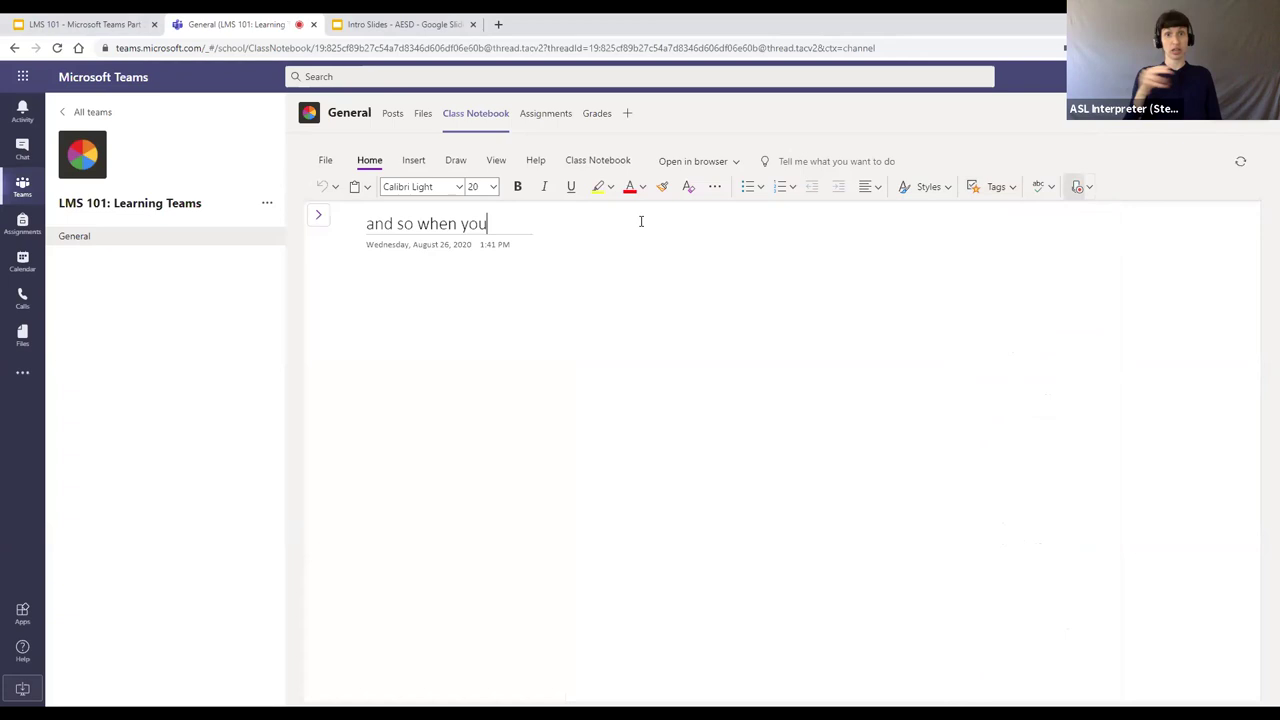
left_click(614, 331)
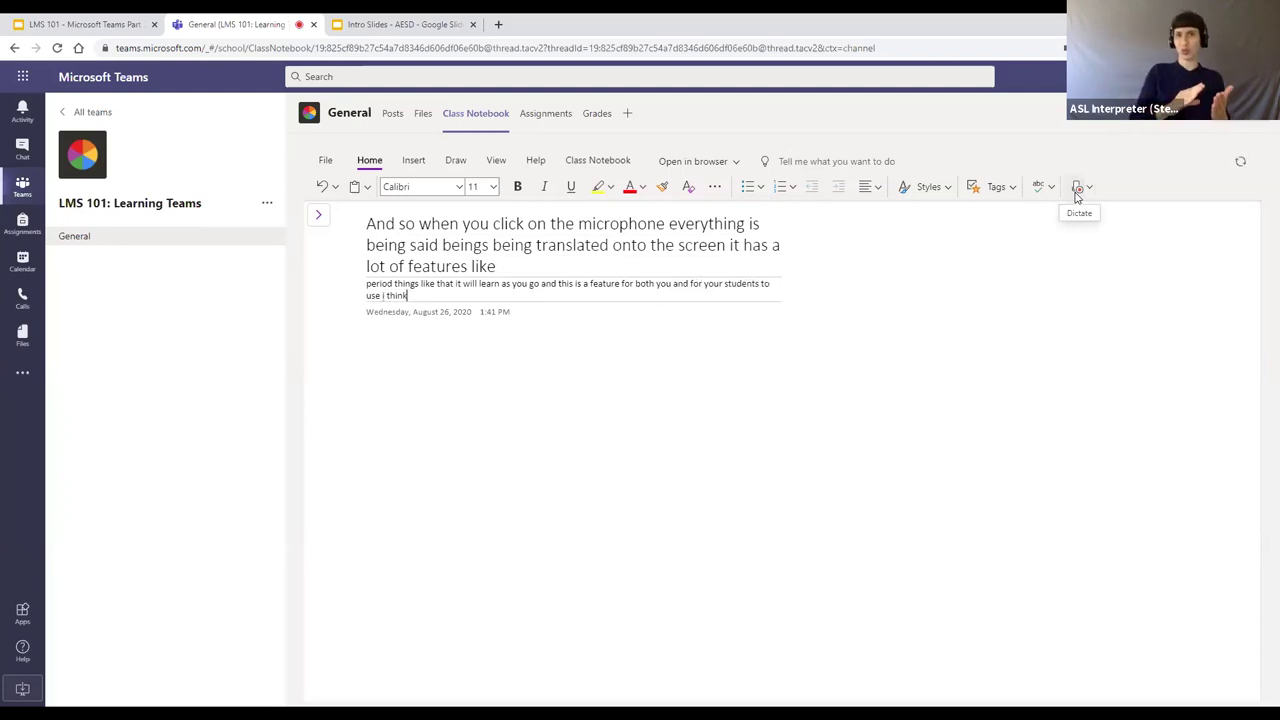
left_click(1077, 196)
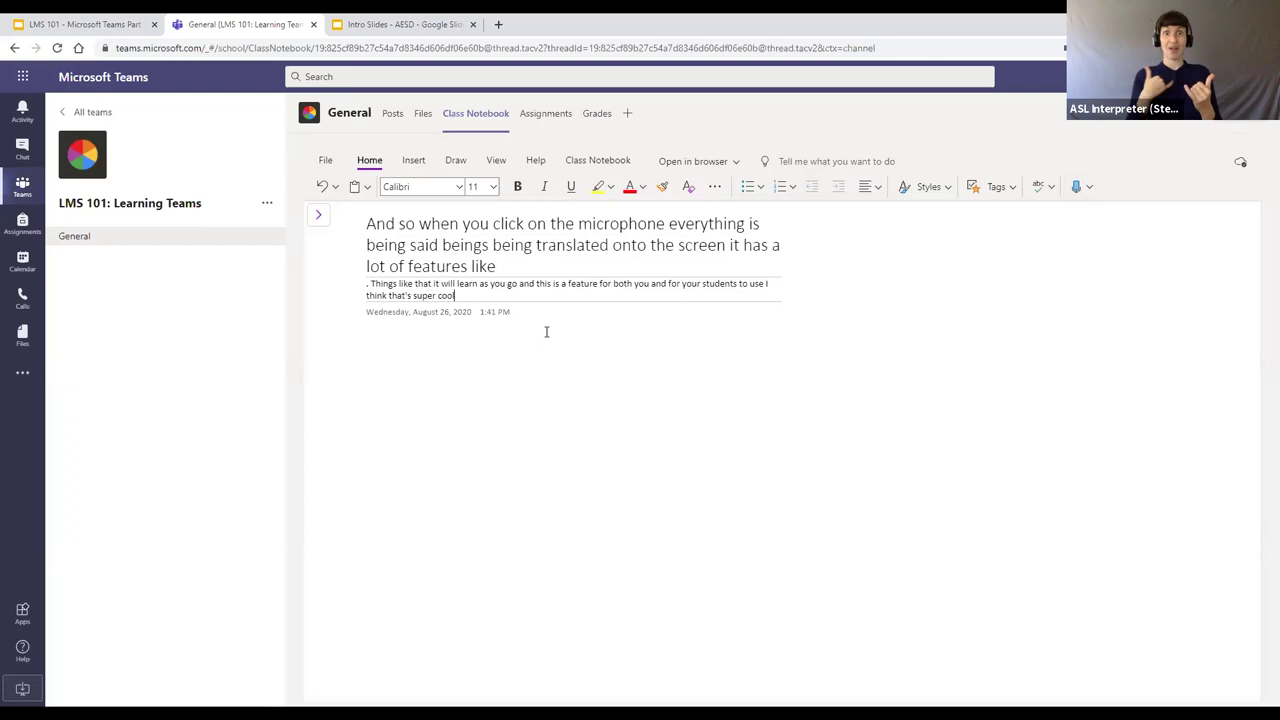
Reopen the teacher-only "Ideas thoughts etc" page and try again to move it into the _Collaboration Space section.
left_click(319, 216)
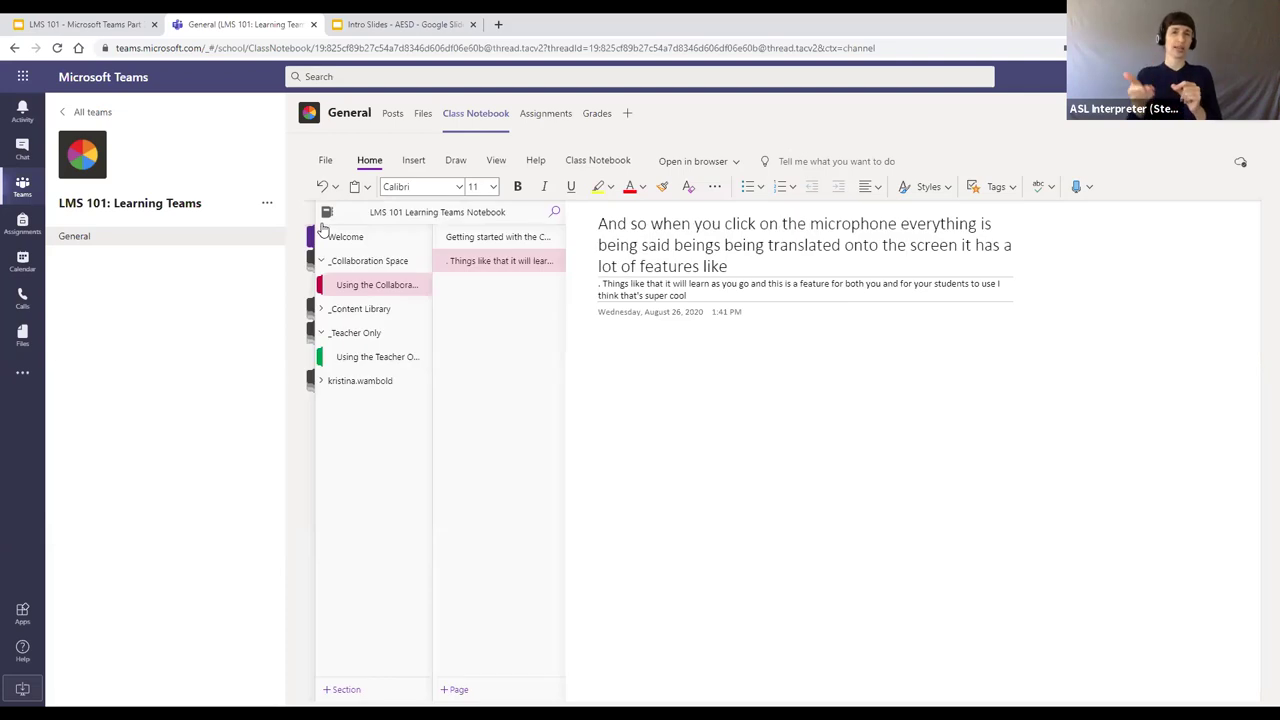
left_click(377, 362)
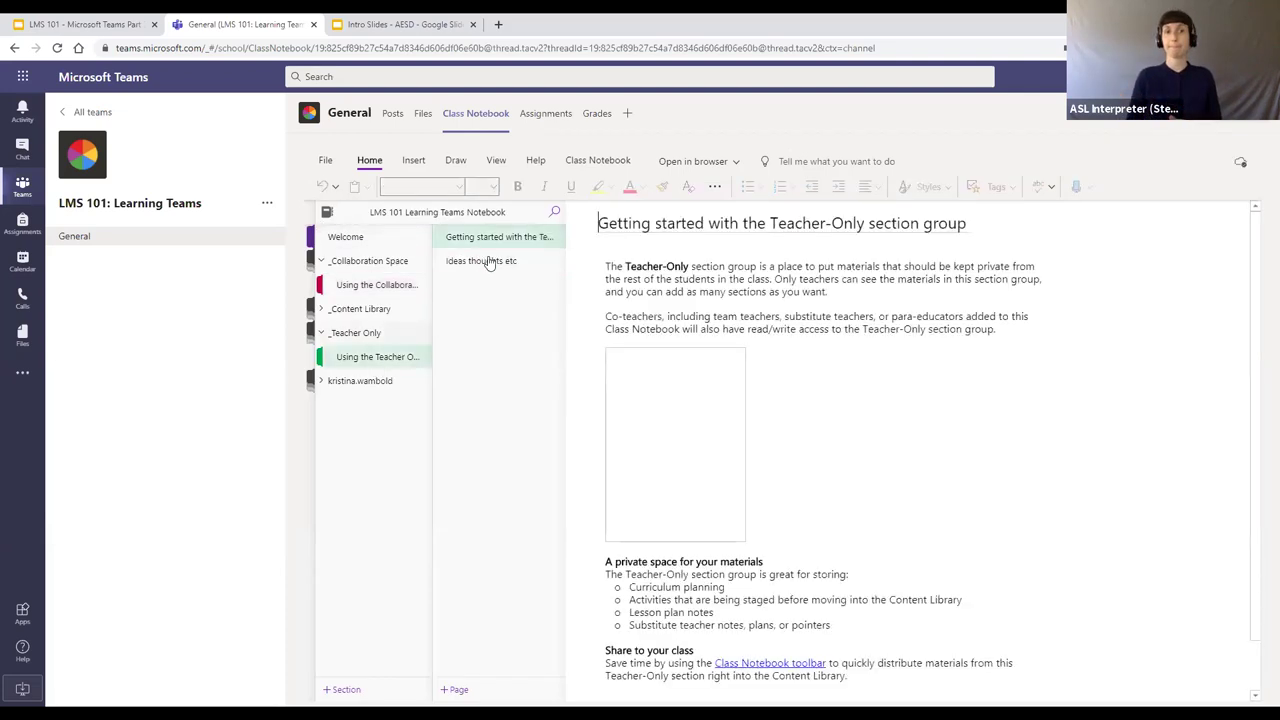
left_click(491, 264)
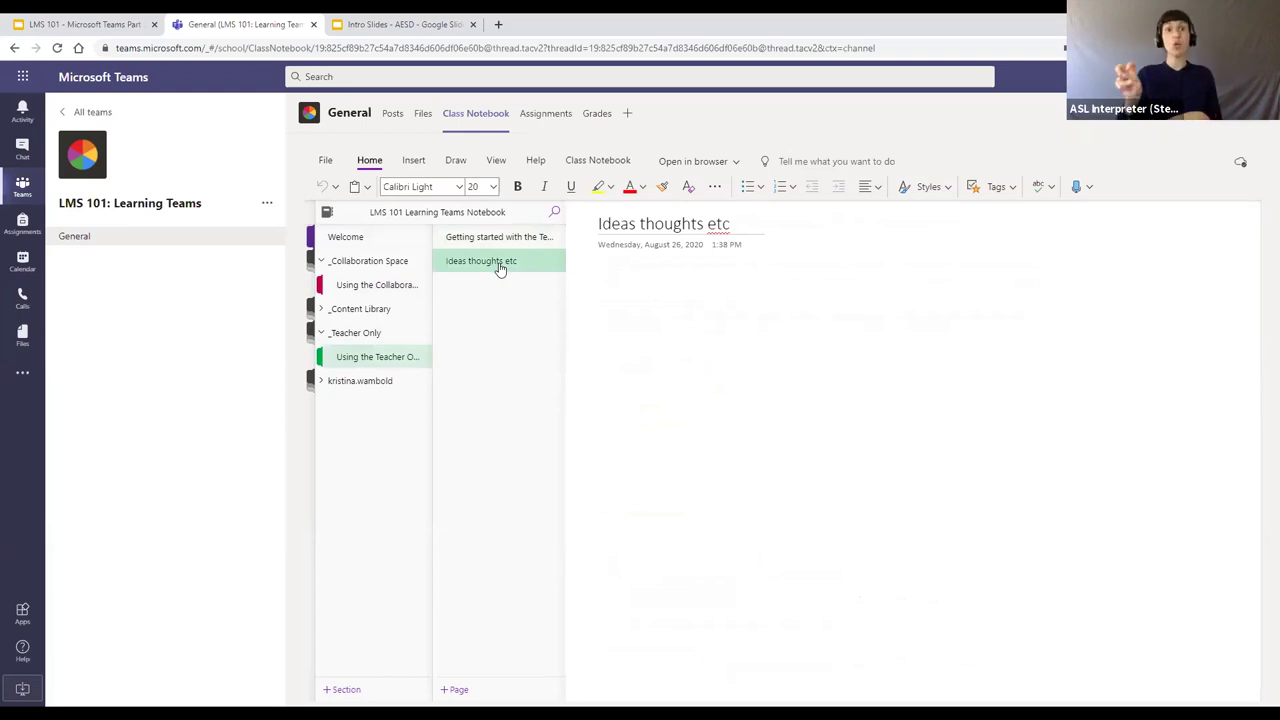
left_click_drag(500, 268, 383, 289)
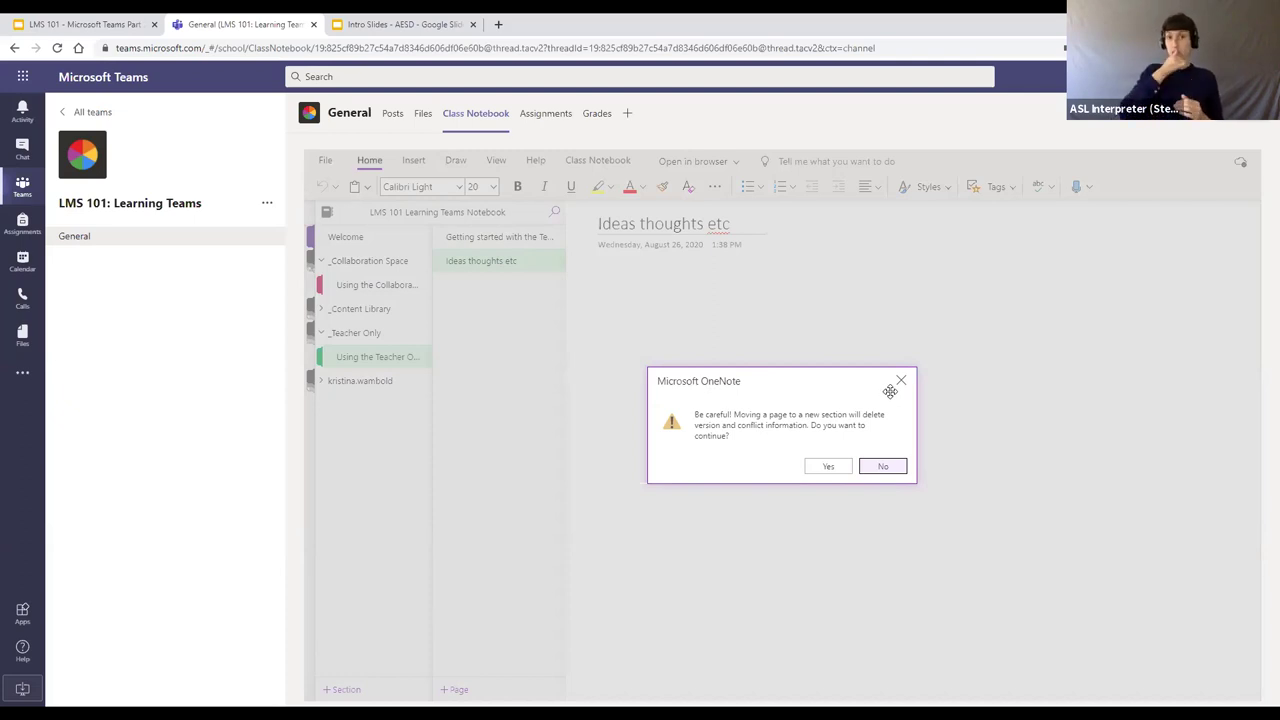
left_click(883, 466)
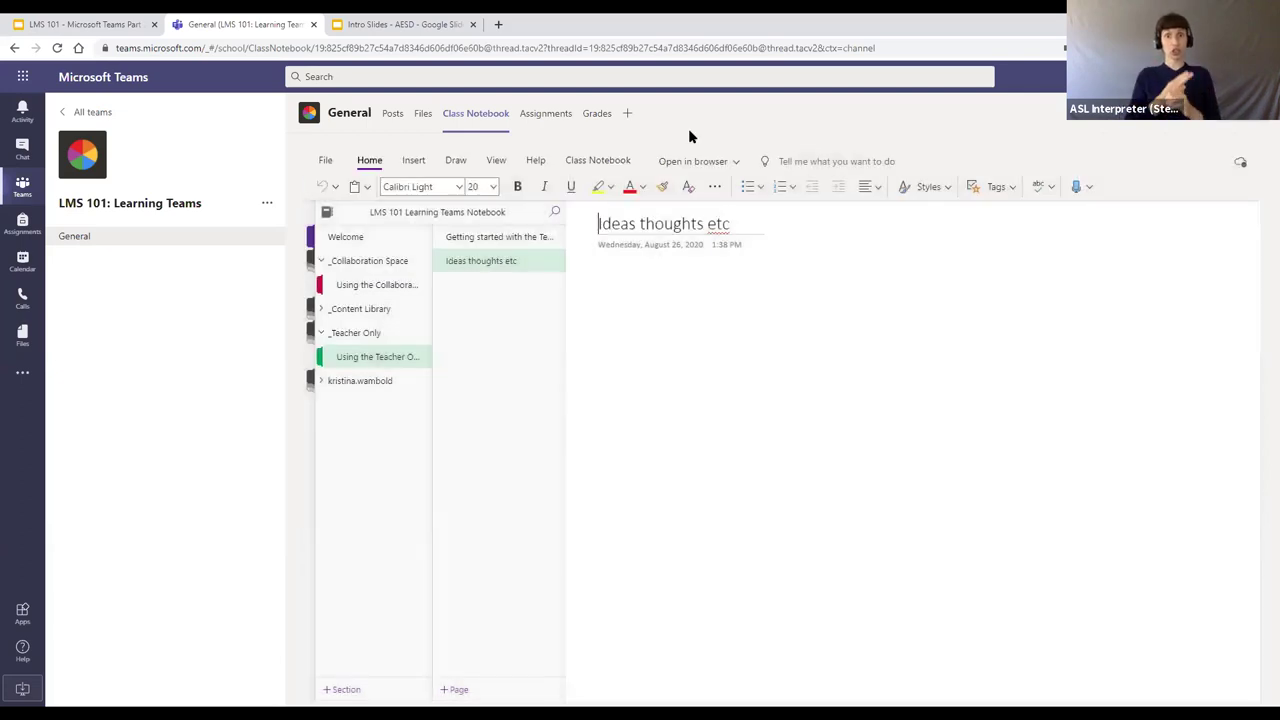
Open the team's Assignments area and get past its welcome screen to the Upcoming list.
left_click(540, 120)
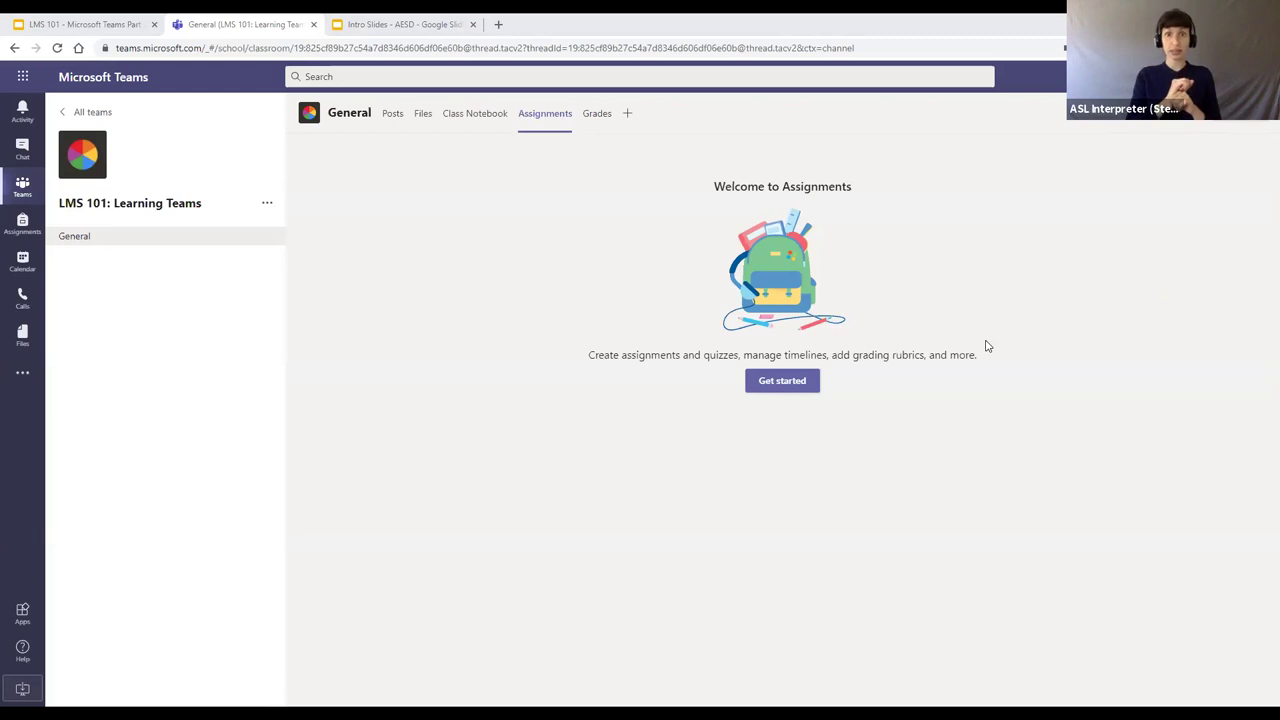
left_click(786, 389)
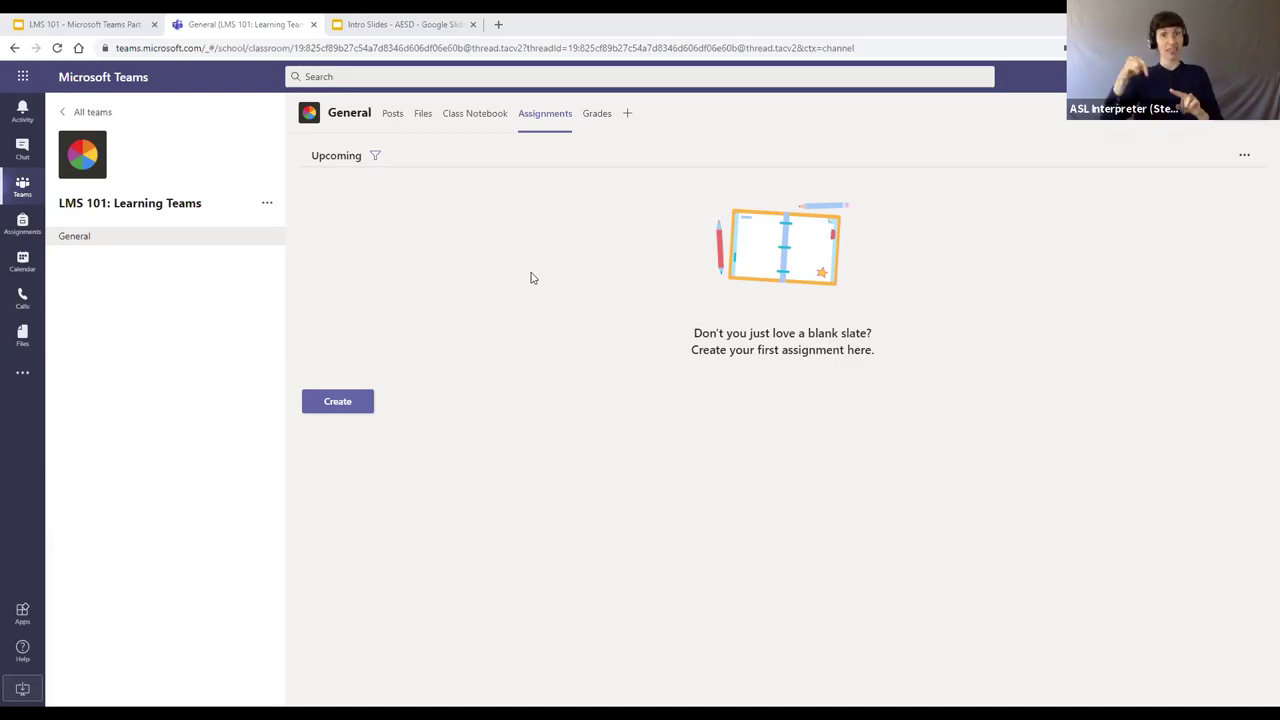
Create a new assignment in the LMS 101 team titled "Best assignment ever".
left_click(337, 401)
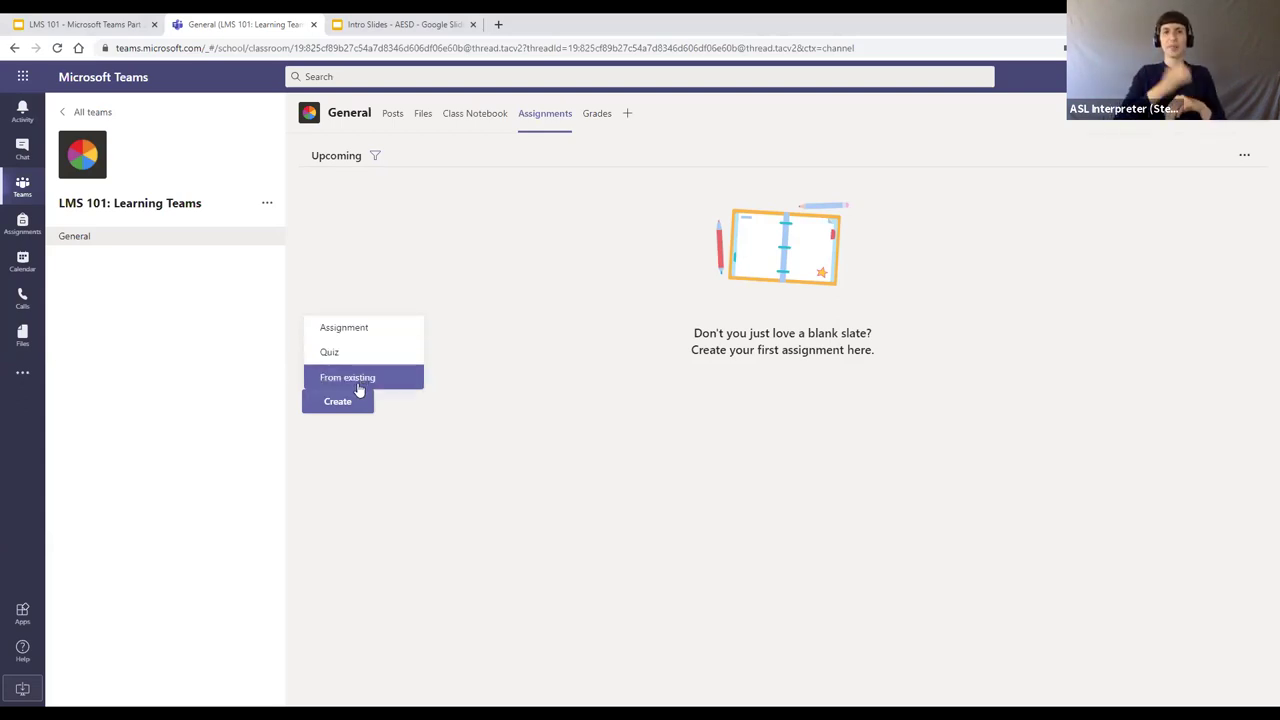
left_click(366, 329)
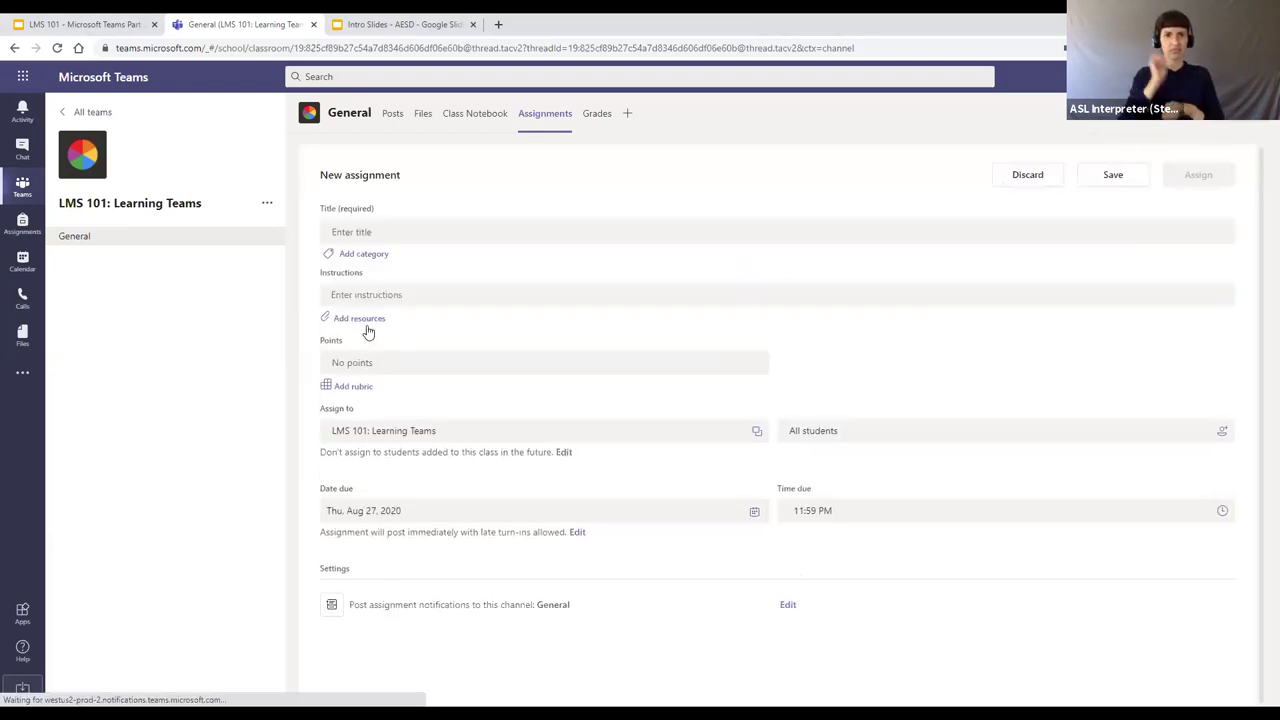
left_click(354, 233)
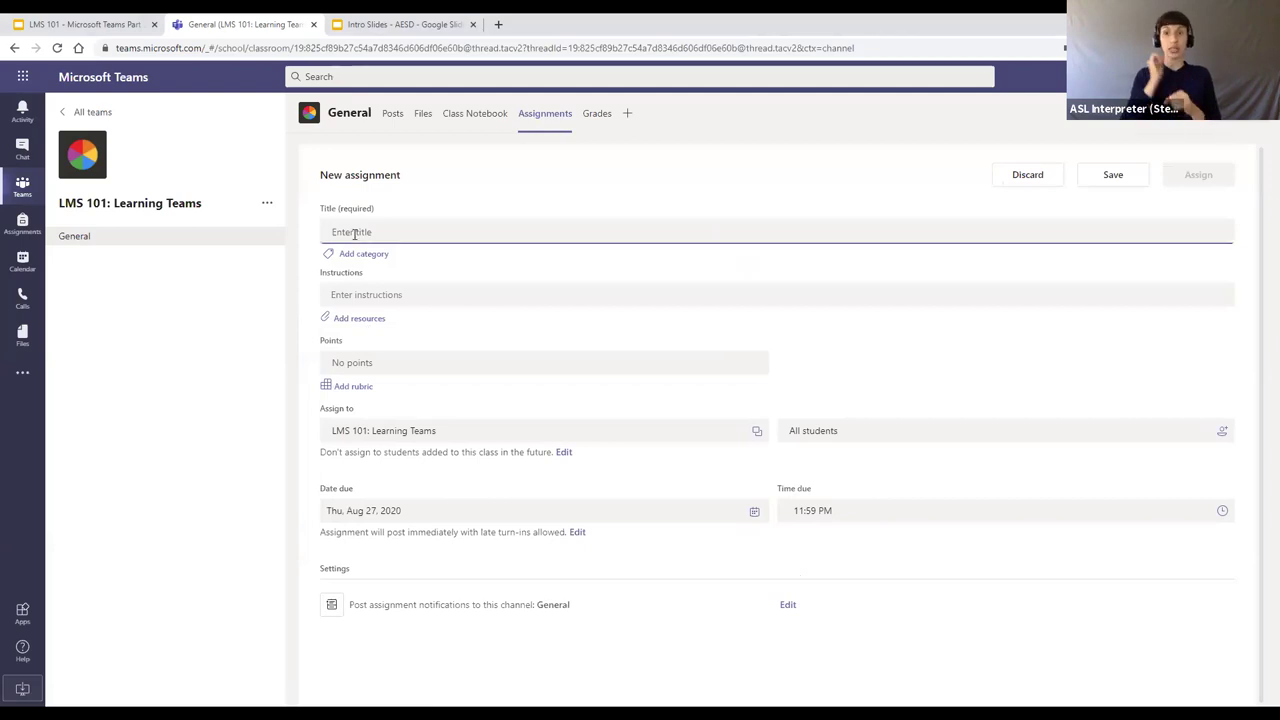
type("B")
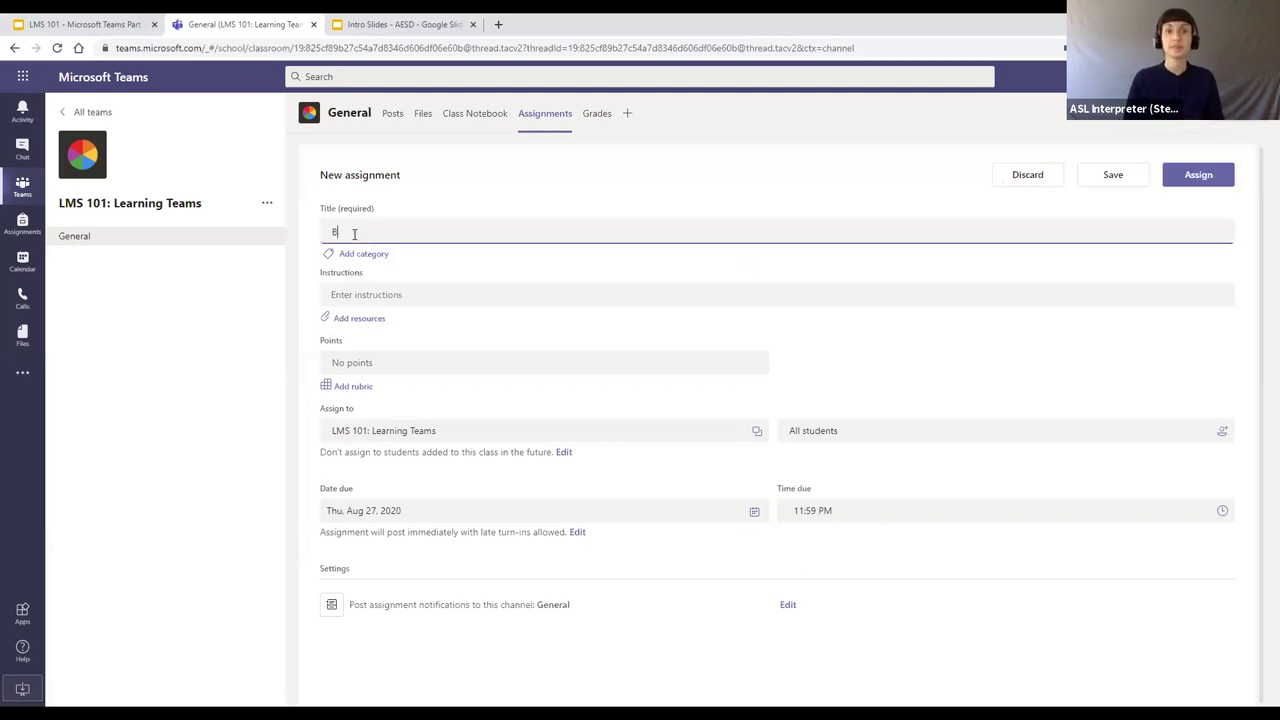
type("est assignment ever")
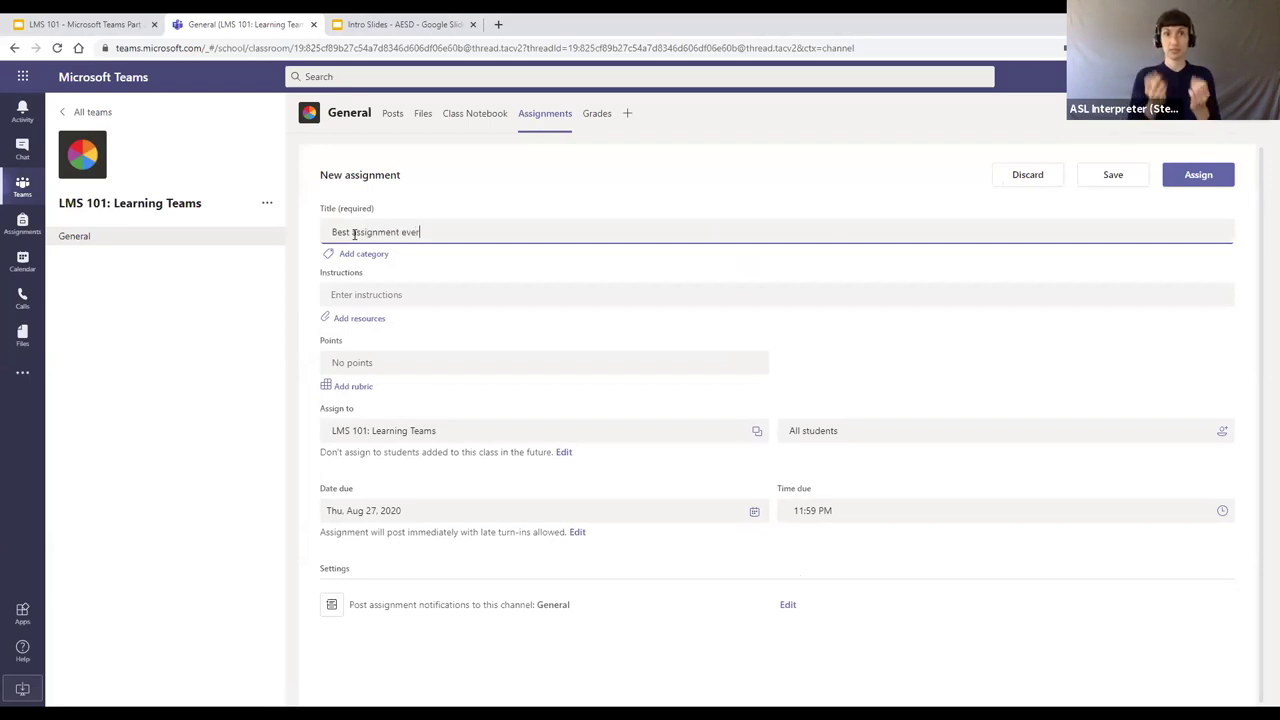
key("Tab")
key("Tab")
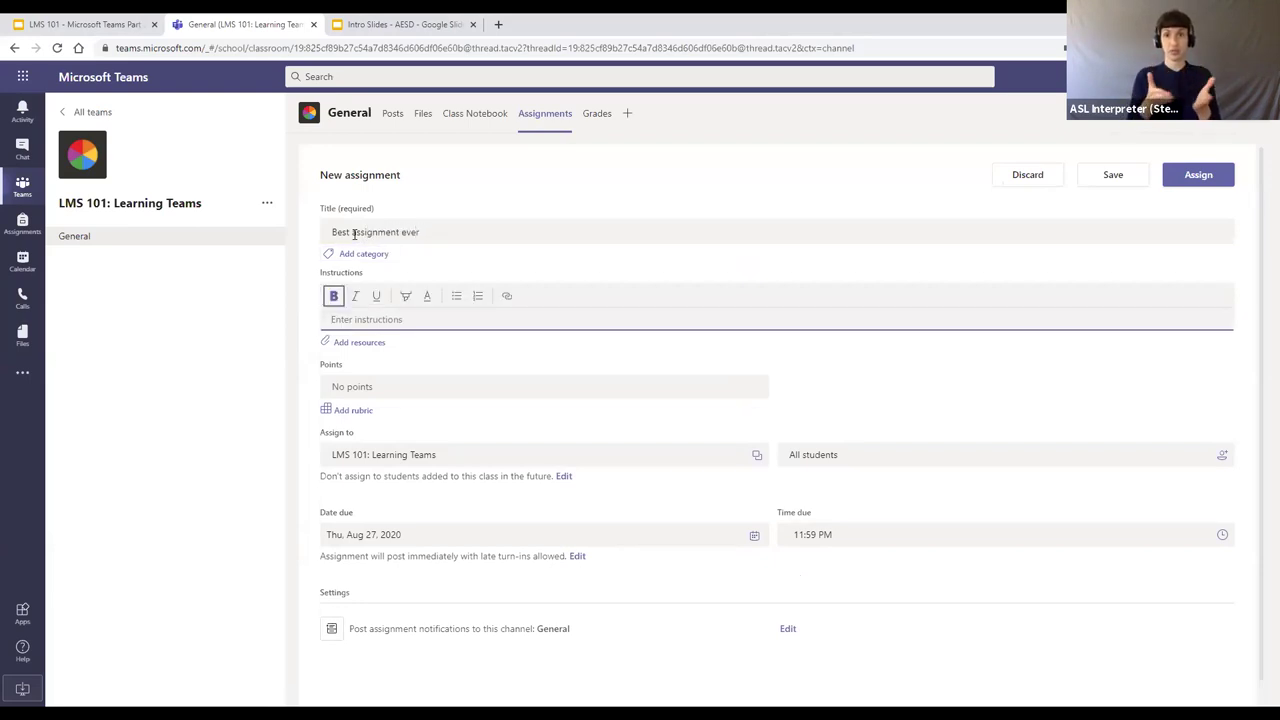
type("N")
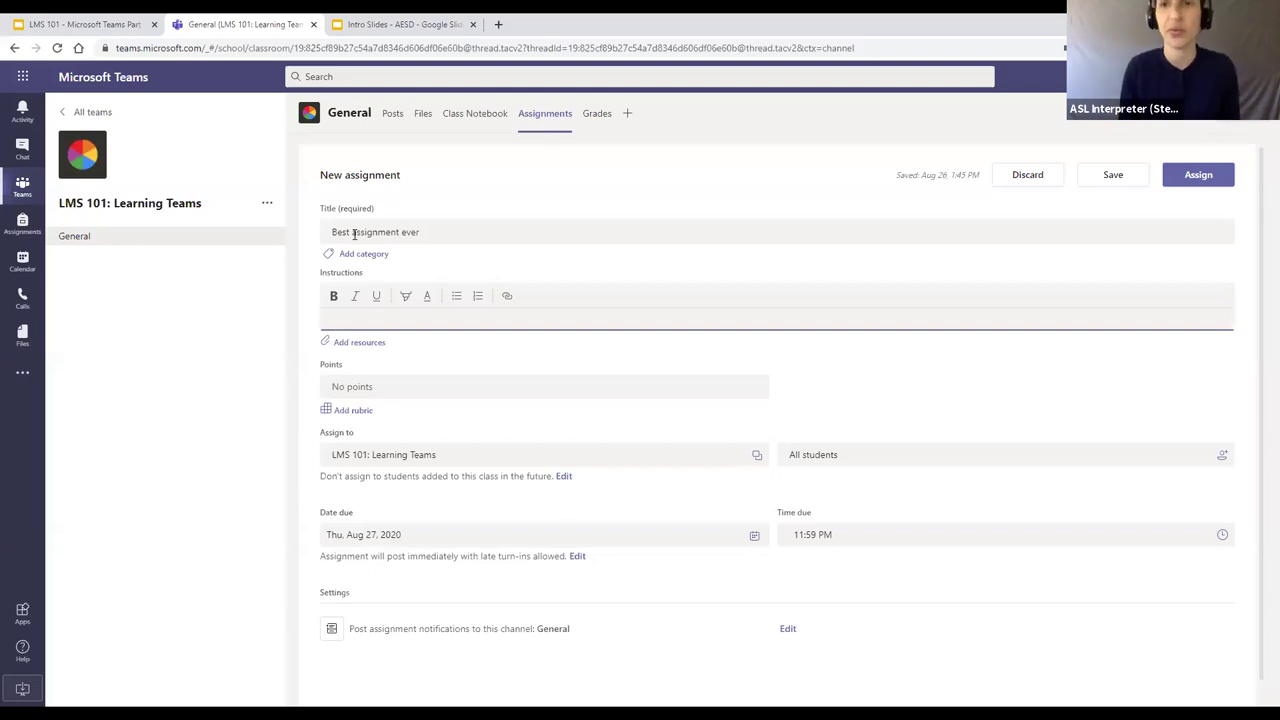
Try to add a "Cool assignments" category to the assignment.
left_click(362, 257)
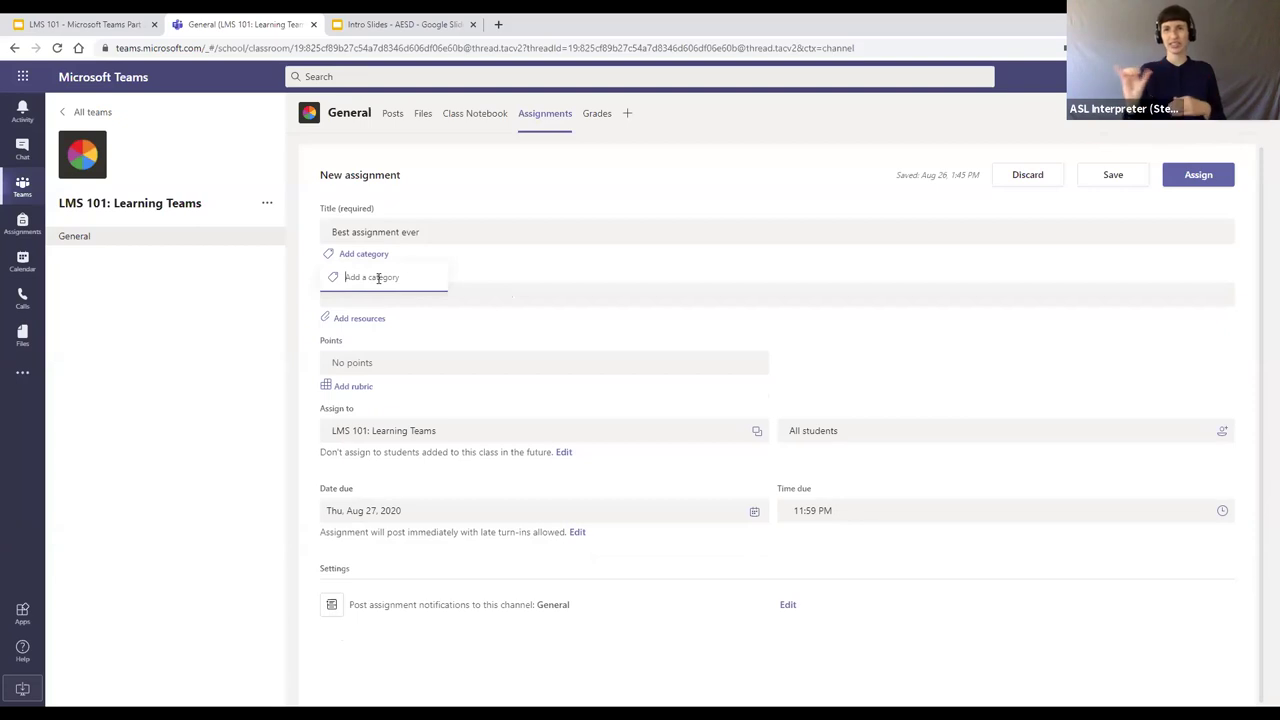
type("C")
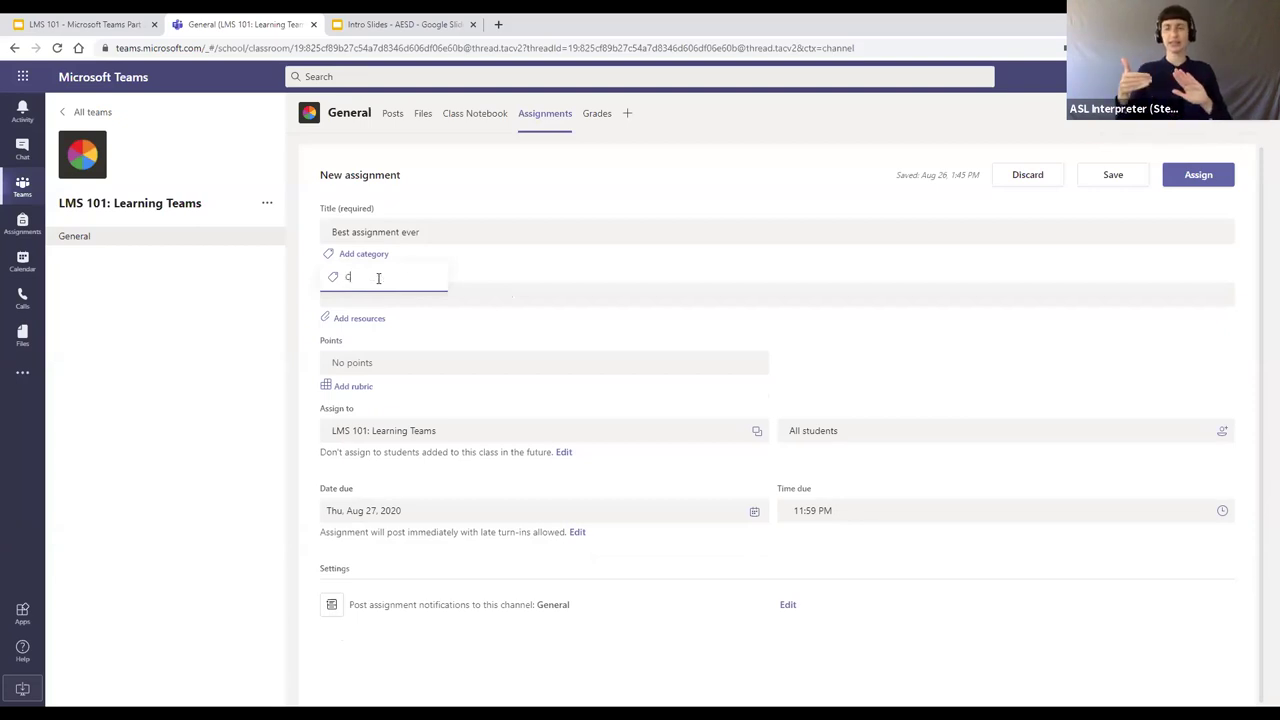
type("ool assignments")
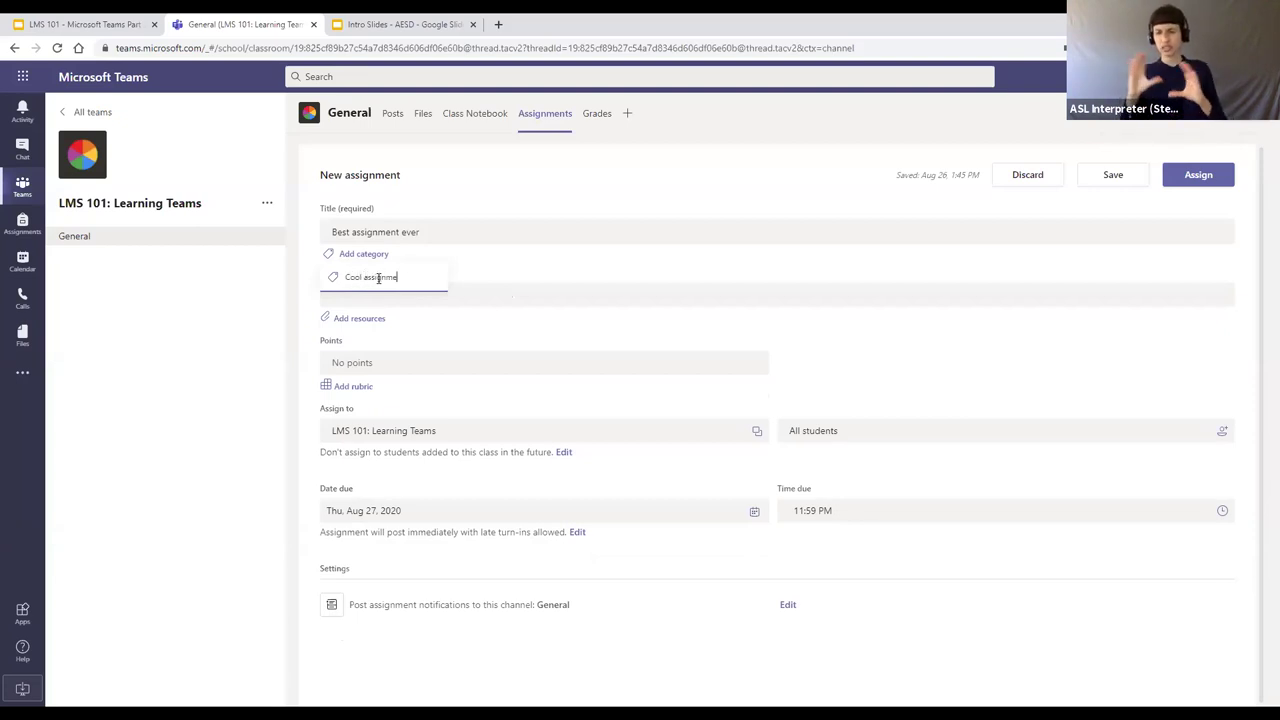
left_click(528, 306)
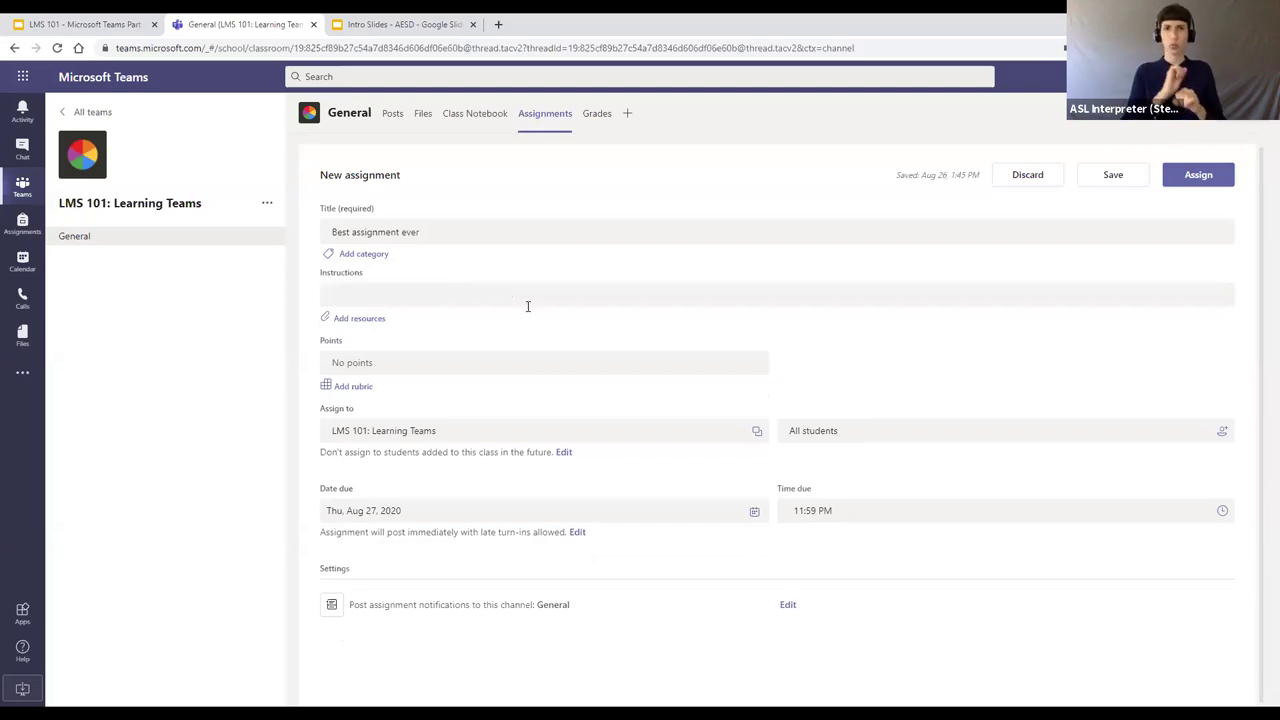
Write a bracketed placeholder in the assignment instructions: the teacher's first name followed by "do later...be specific".
left_click(440, 297)
type("I")
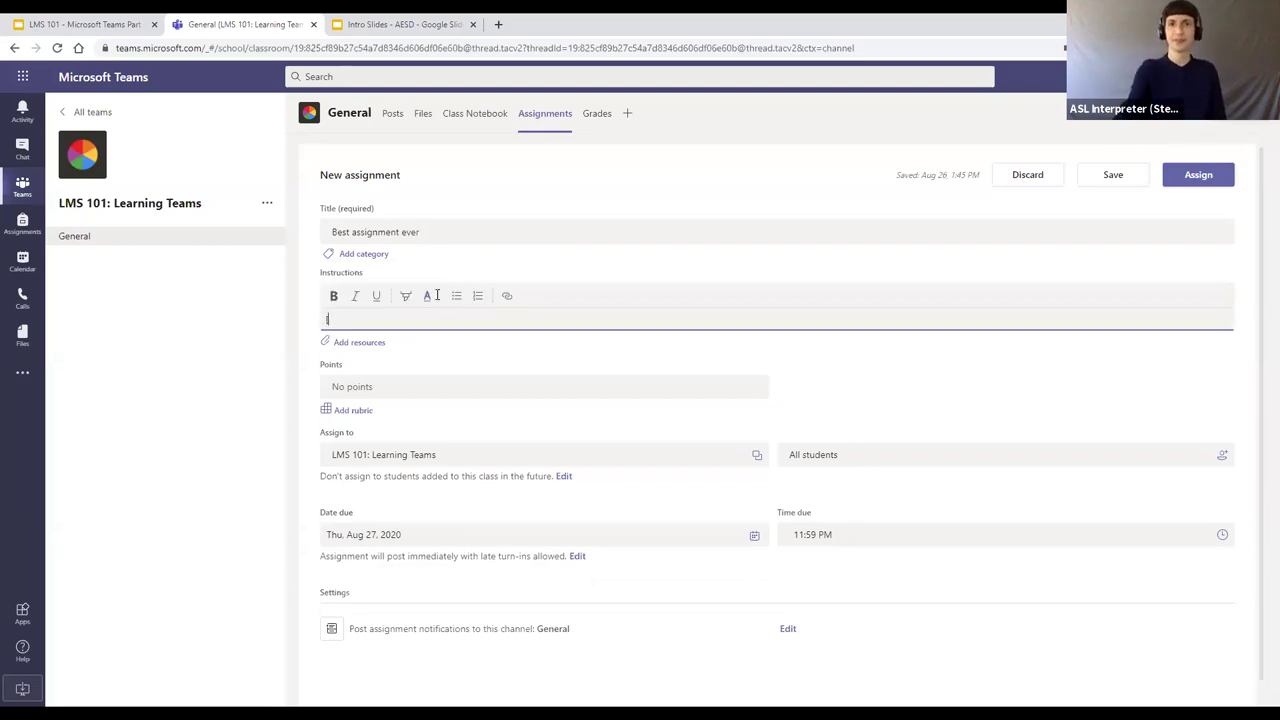
type("Jeff d")
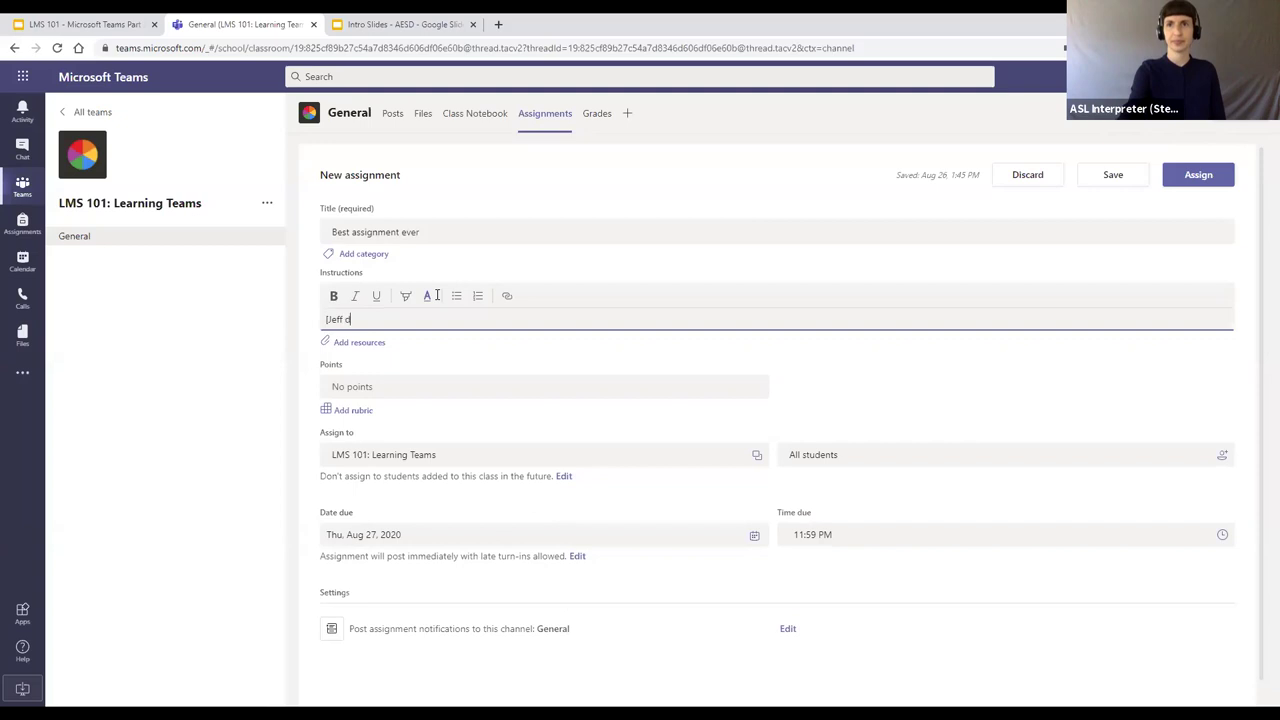
type("o iater...")
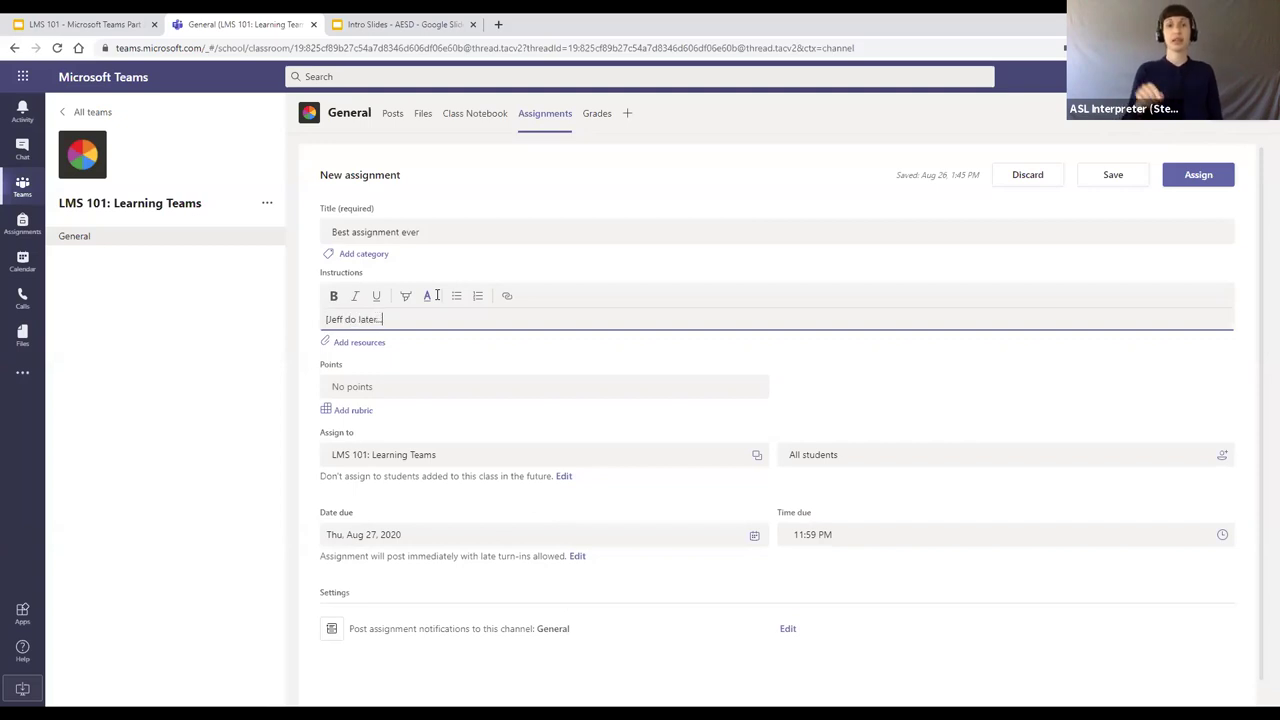
type("be specific")
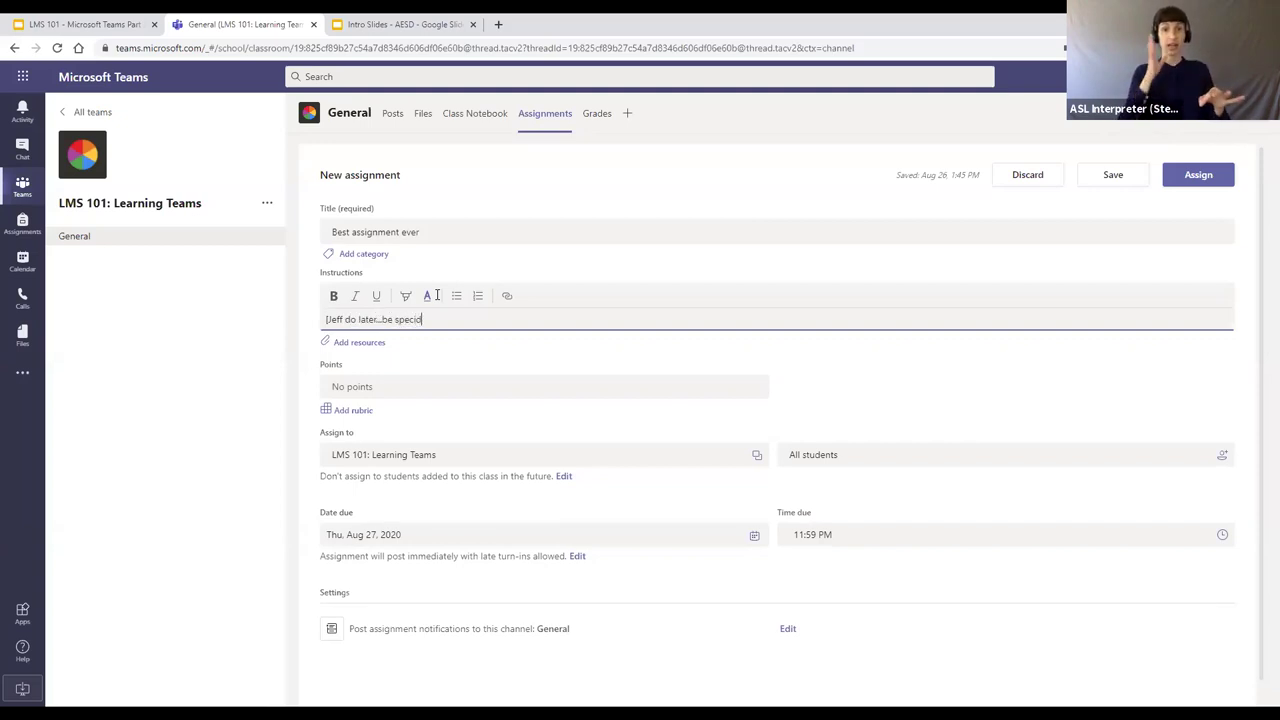
type("]")
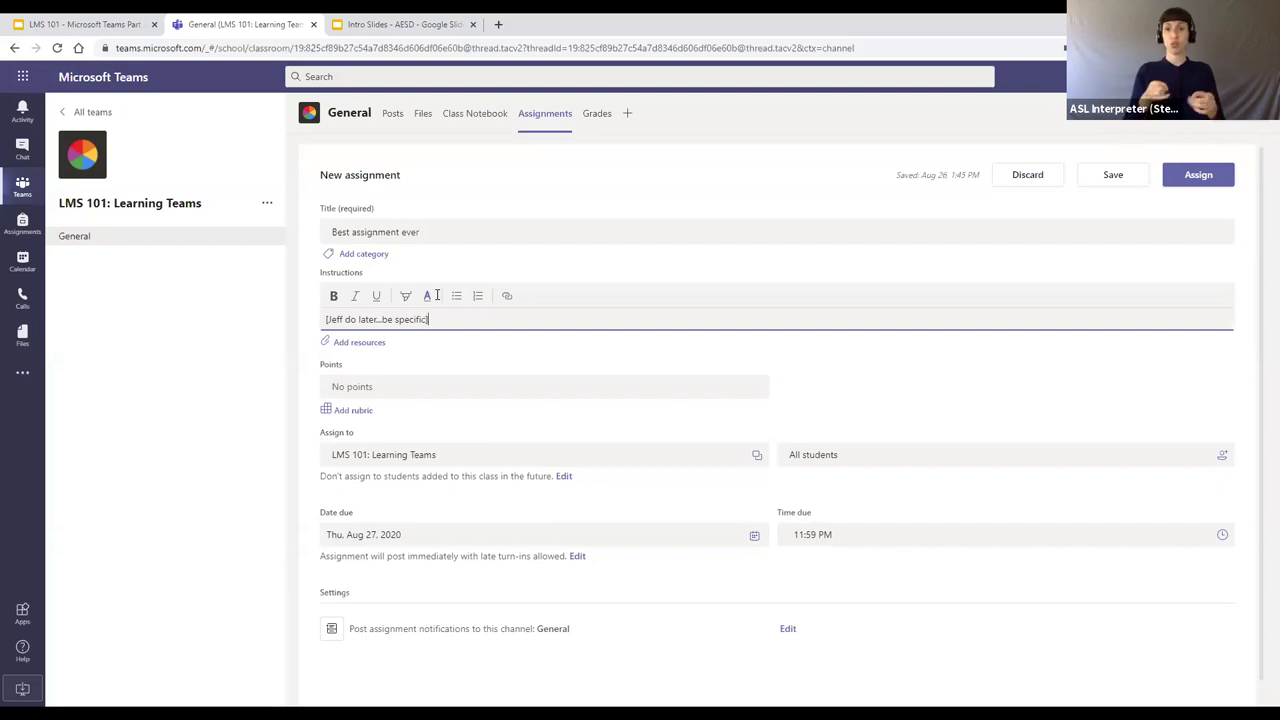
left_click(459, 373)
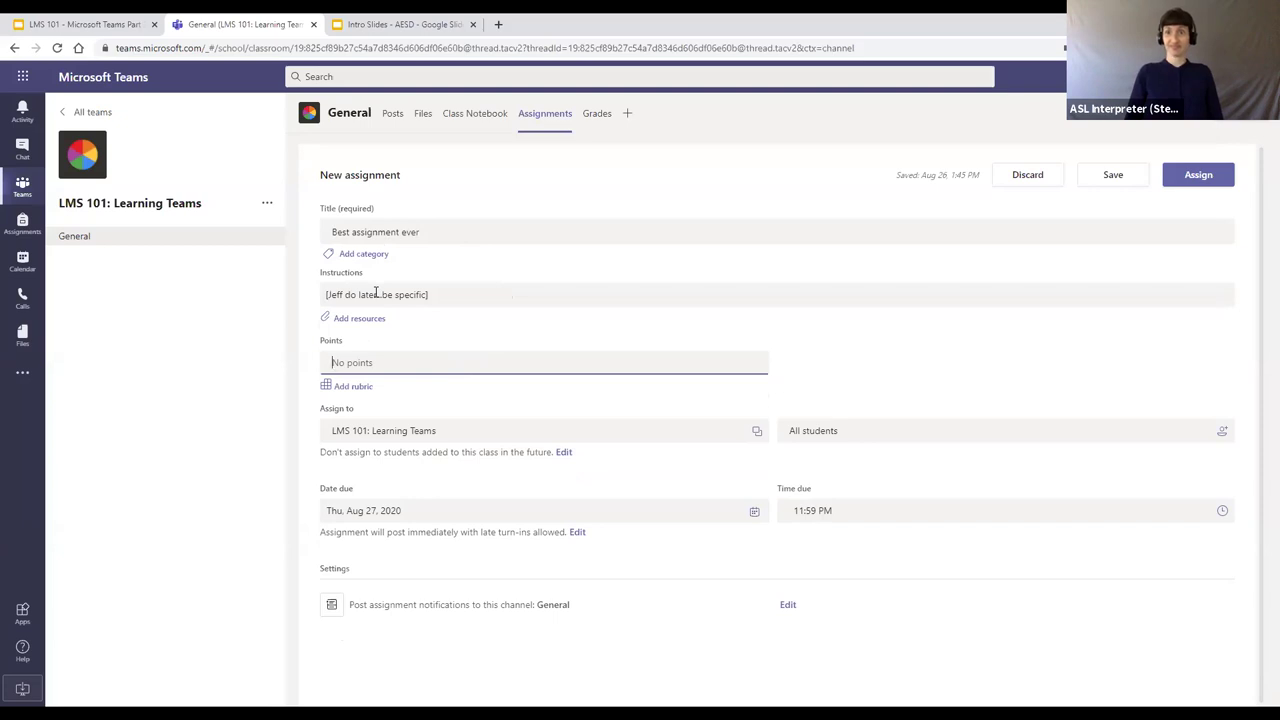
Highlight the whole bracketed placeholder in the instructions in yellow.
left_click(376, 293)
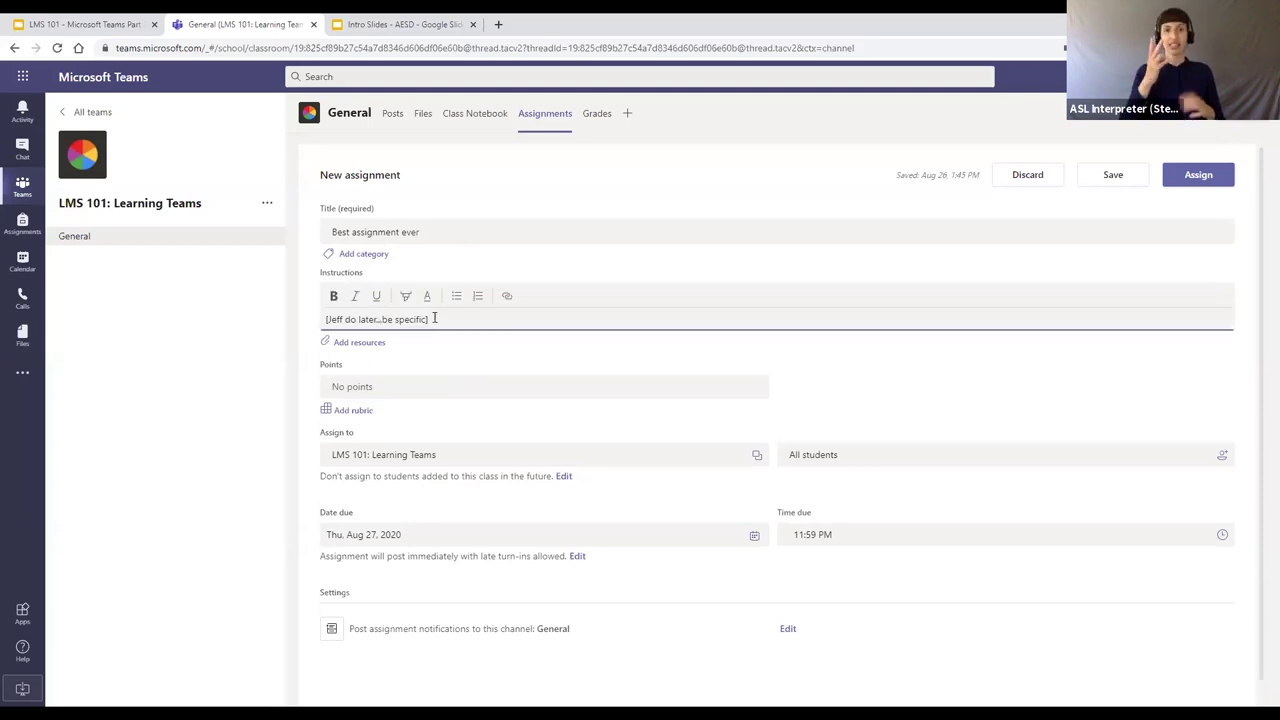
left_click_drag(434, 317, 330, 320)
left_click(405, 296)
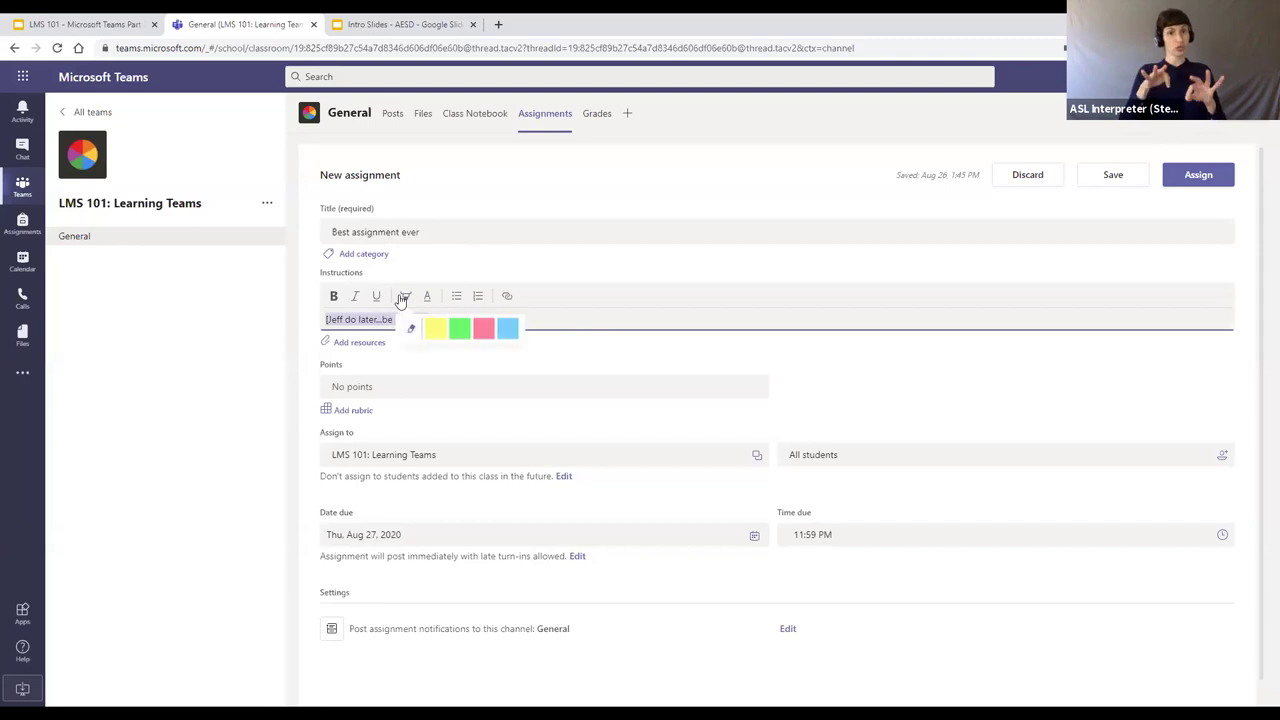
left_click(435, 330)
left_click(501, 312)
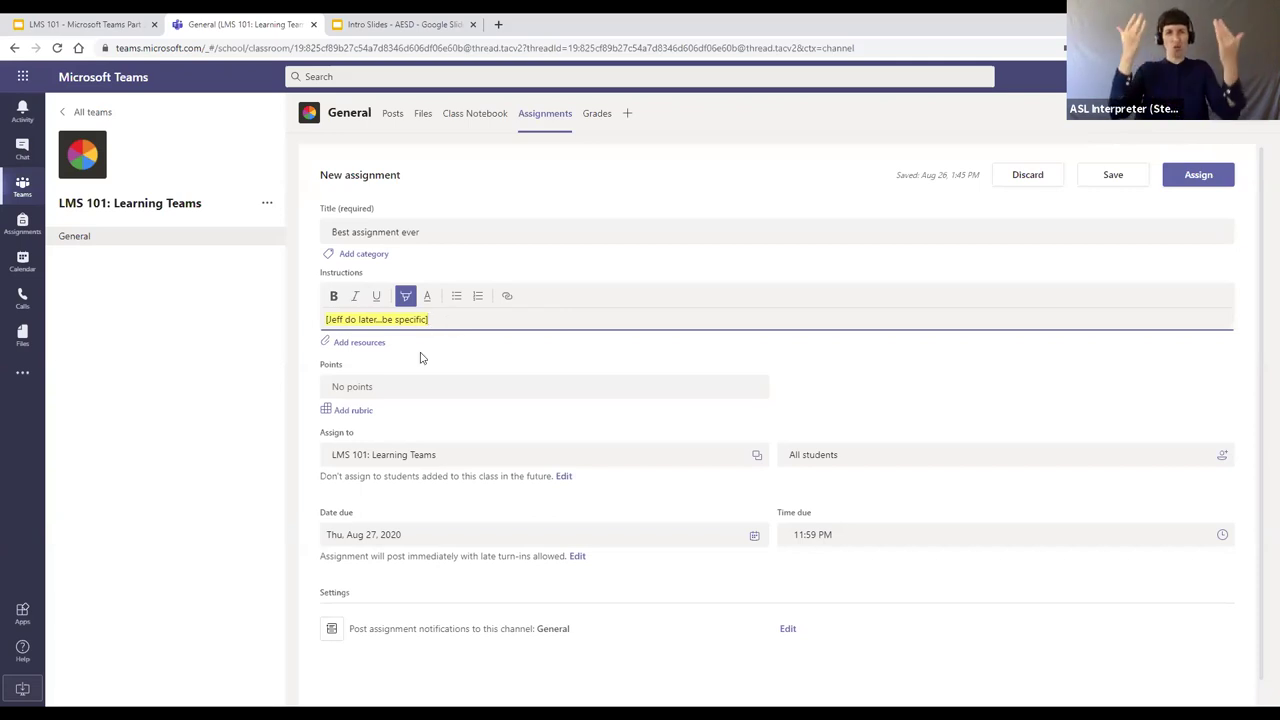
Check which other classes the assignment can be assigned to, and close the class list without choosing one.
scroll(420, 358, "down", 1)
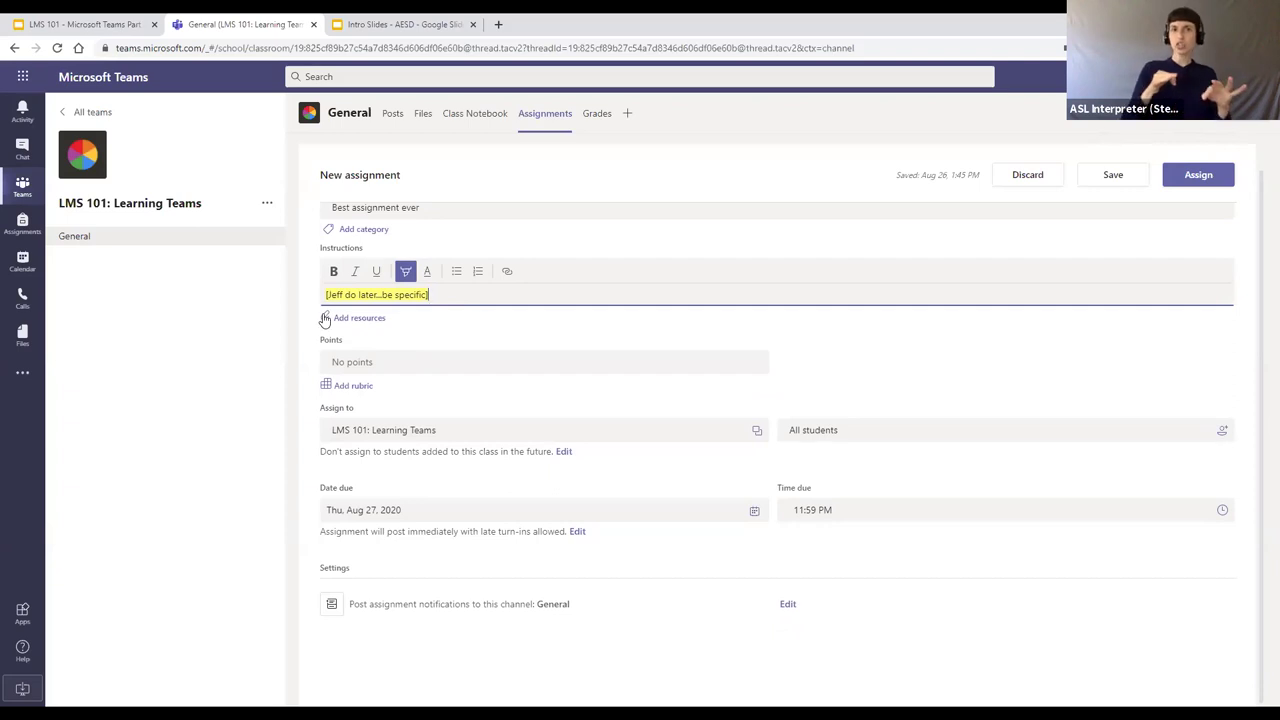
left_click(361, 361)
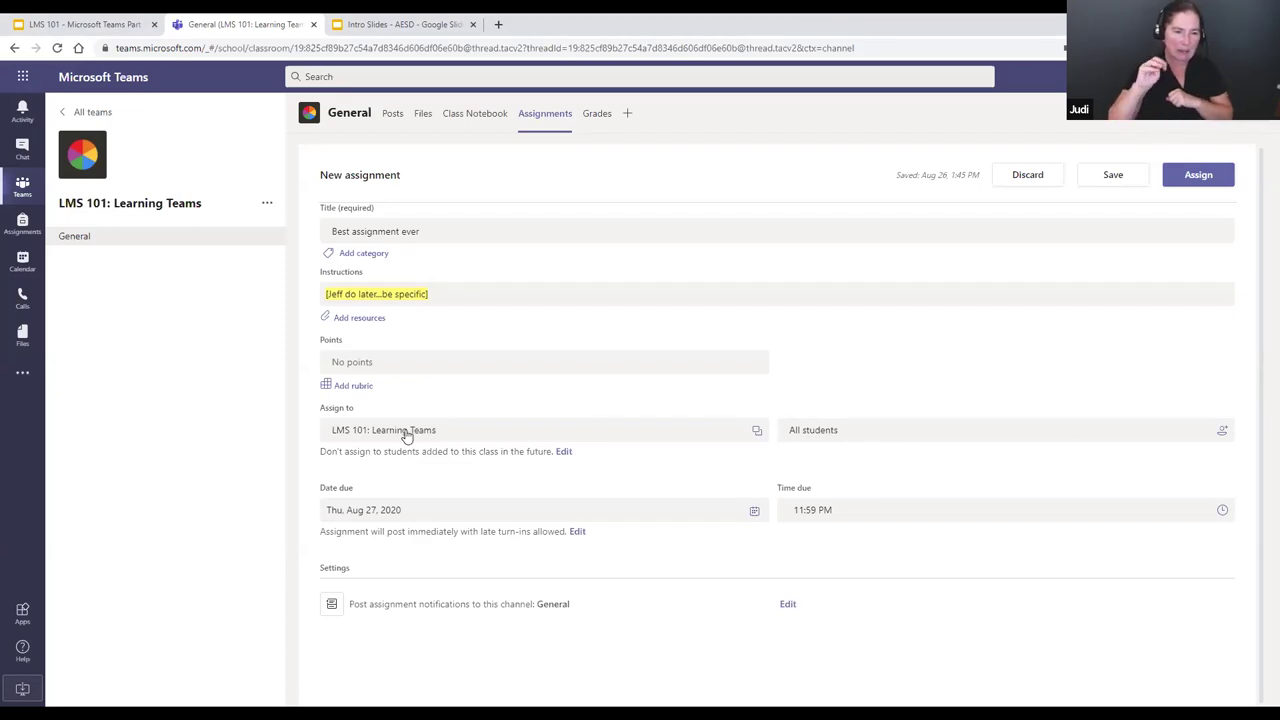
left_click(703, 435)
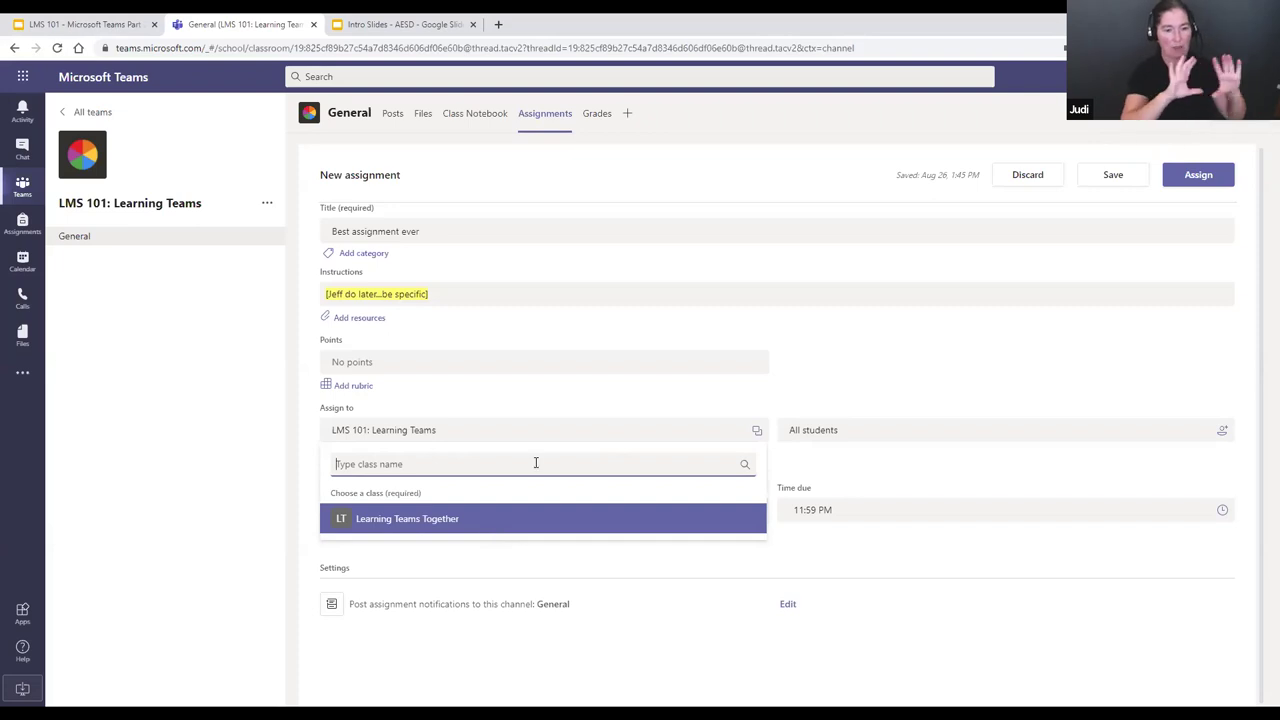
left_click(605, 410)
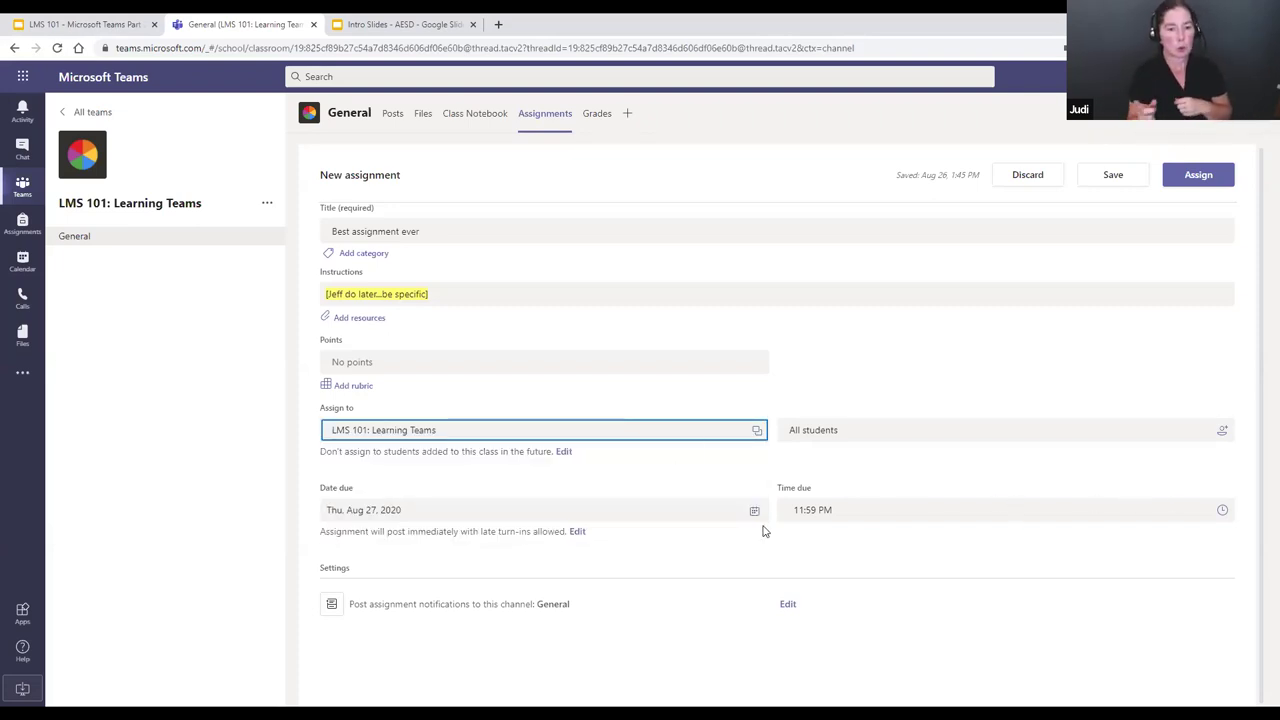
left_click(667, 547)
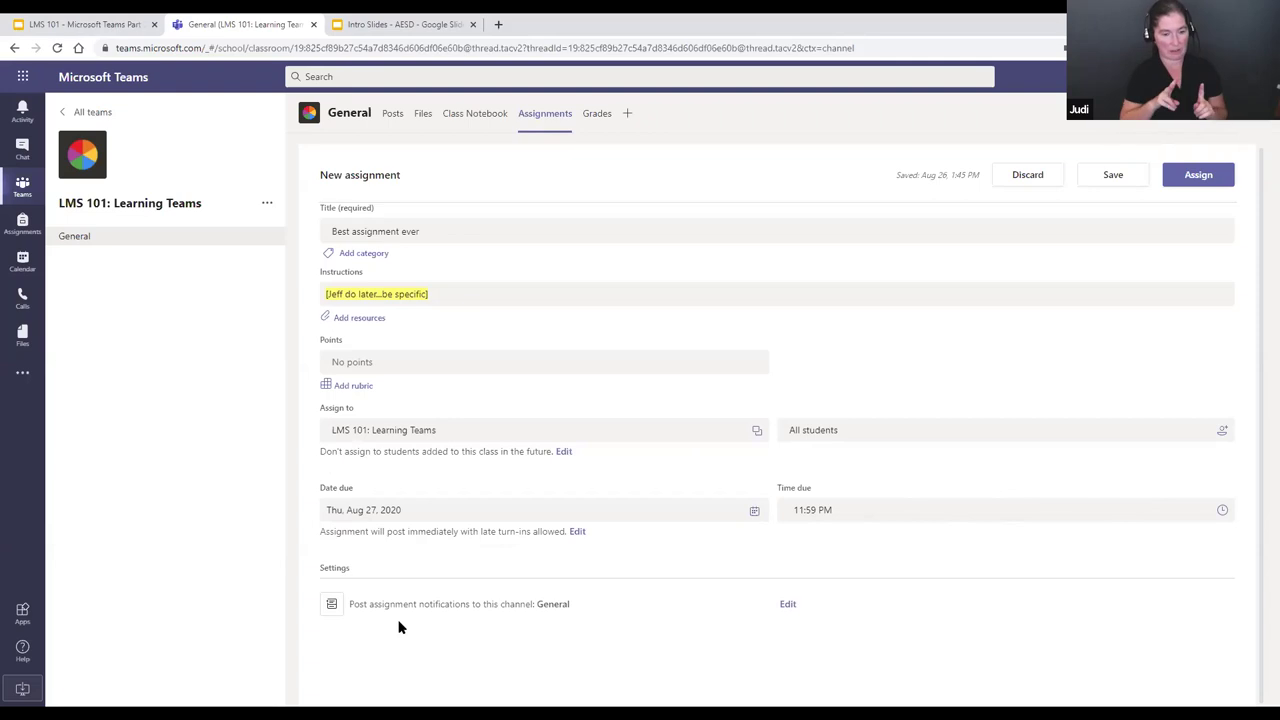
Choose General as the channel for the assignment notification and save the assignment as a draft.
left_click(788, 605)
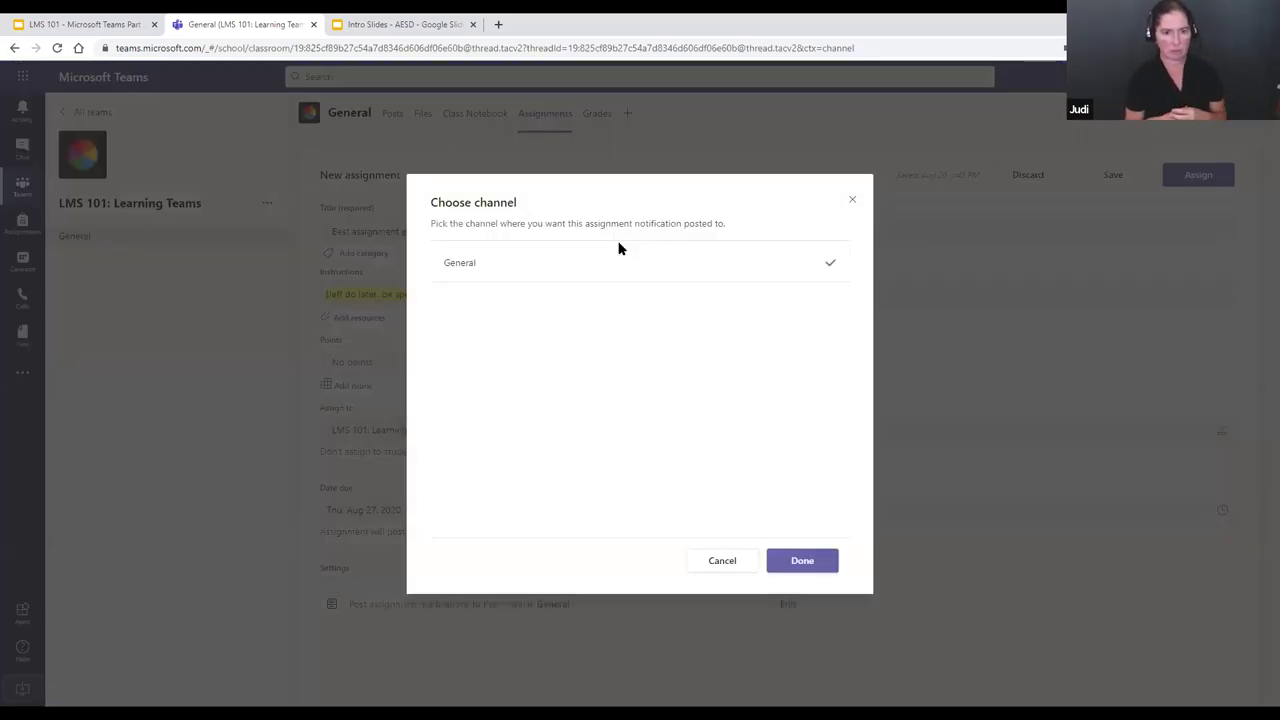
left_click(675, 272)
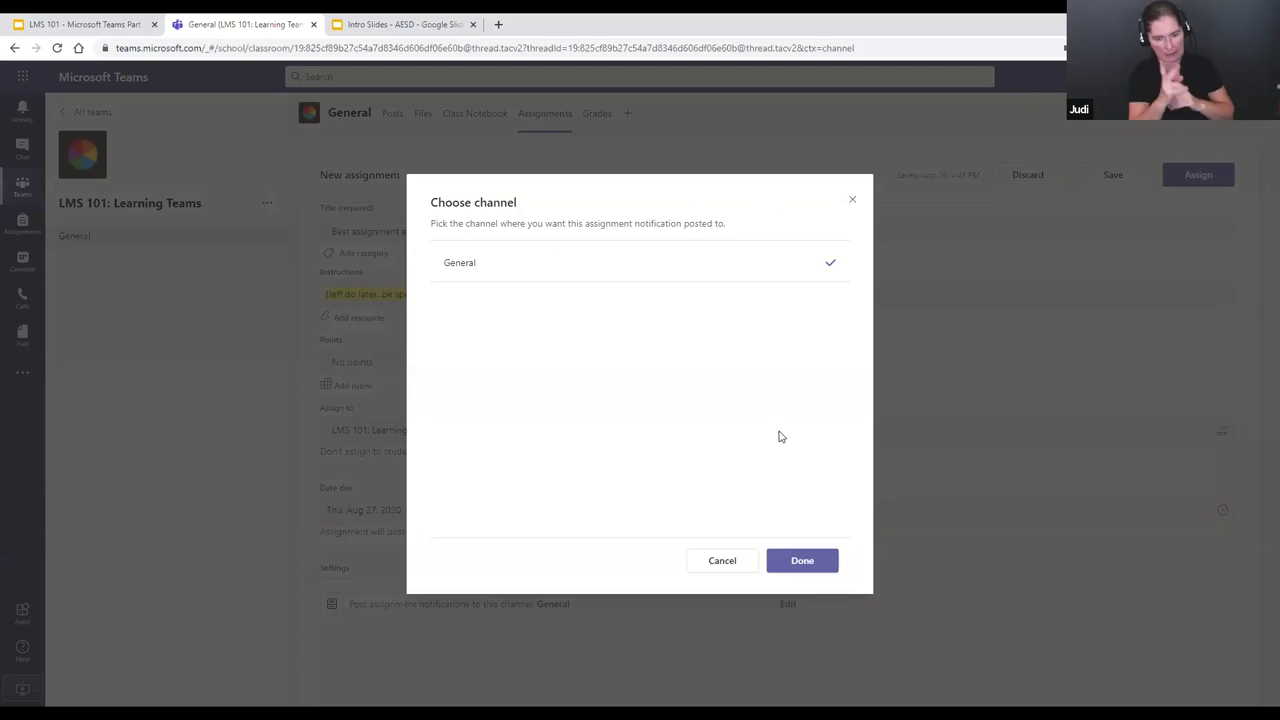
left_click(813, 562)
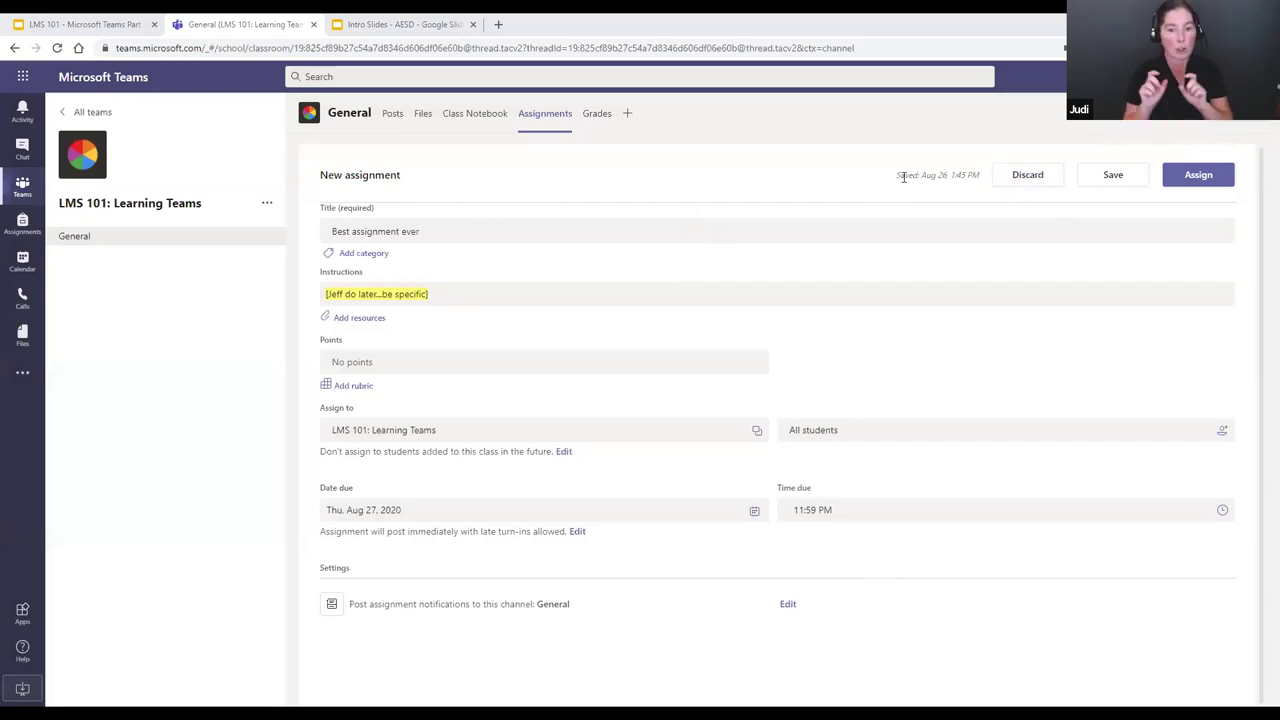
left_click_drag(897, 175, 984, 175)
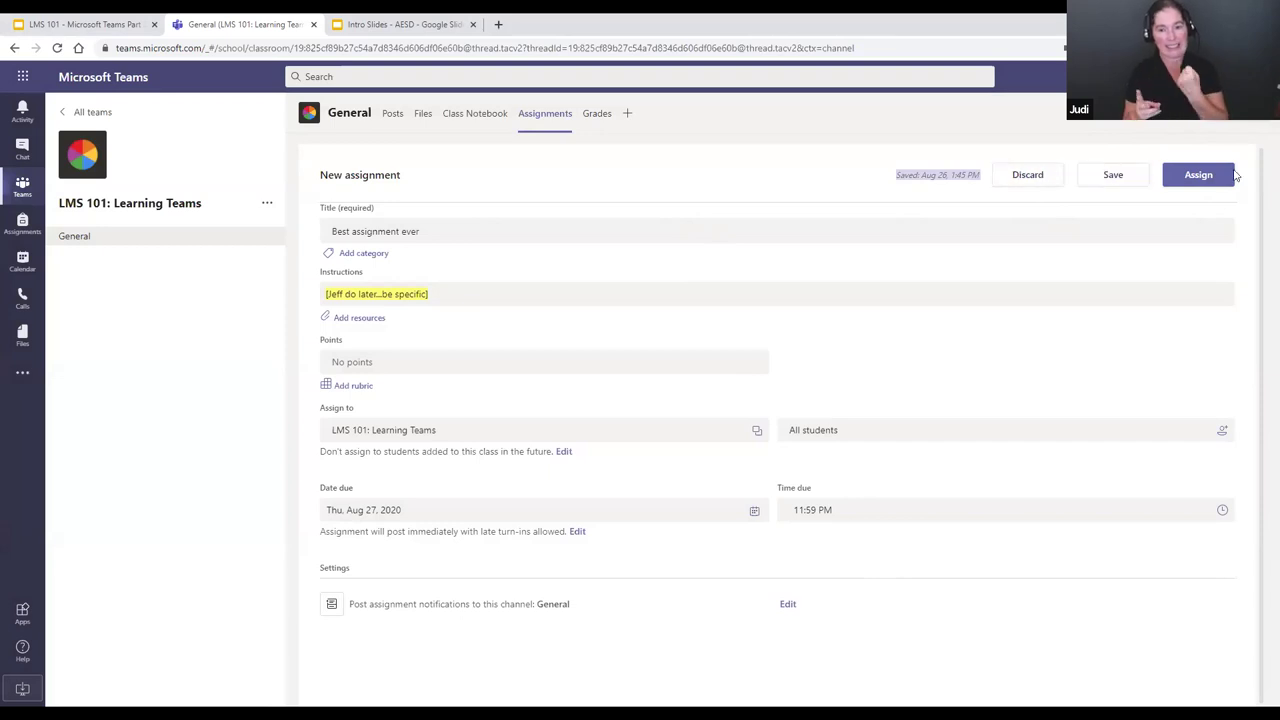
left_click(1128, 178)
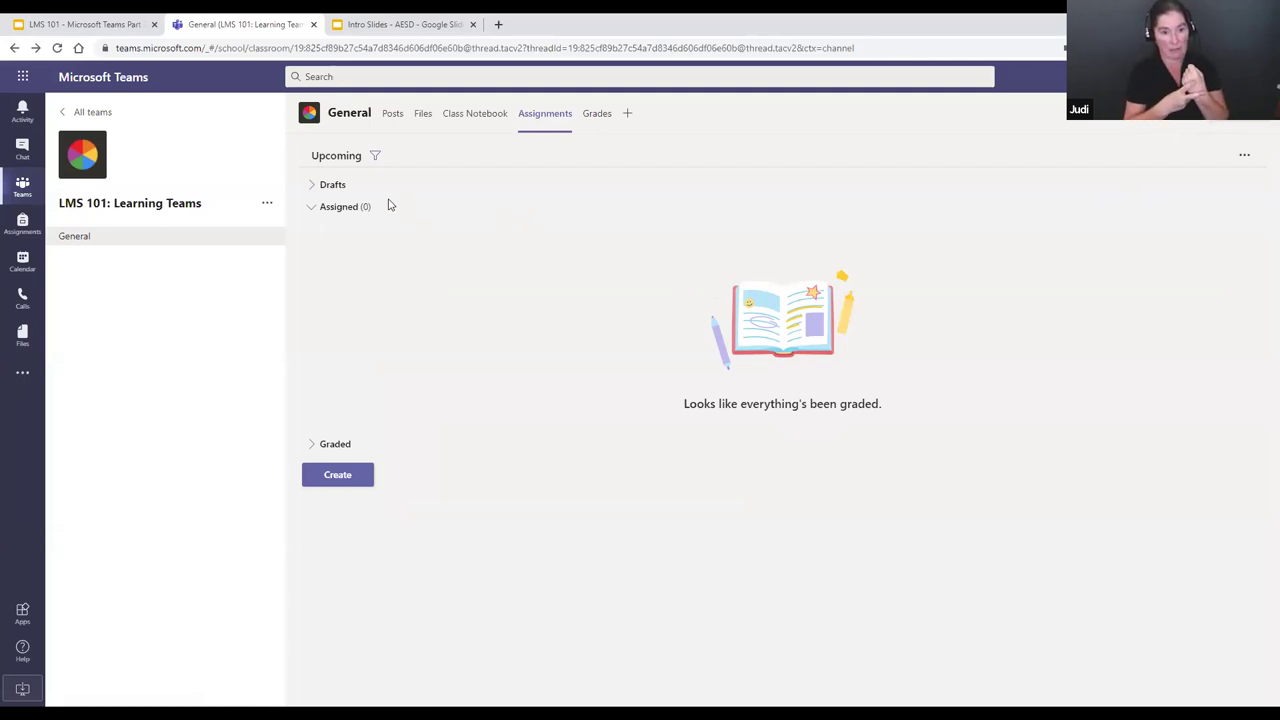
Reopen "Best assignment ever" from the drafts and assign it to all students.
left_click(313, 187)
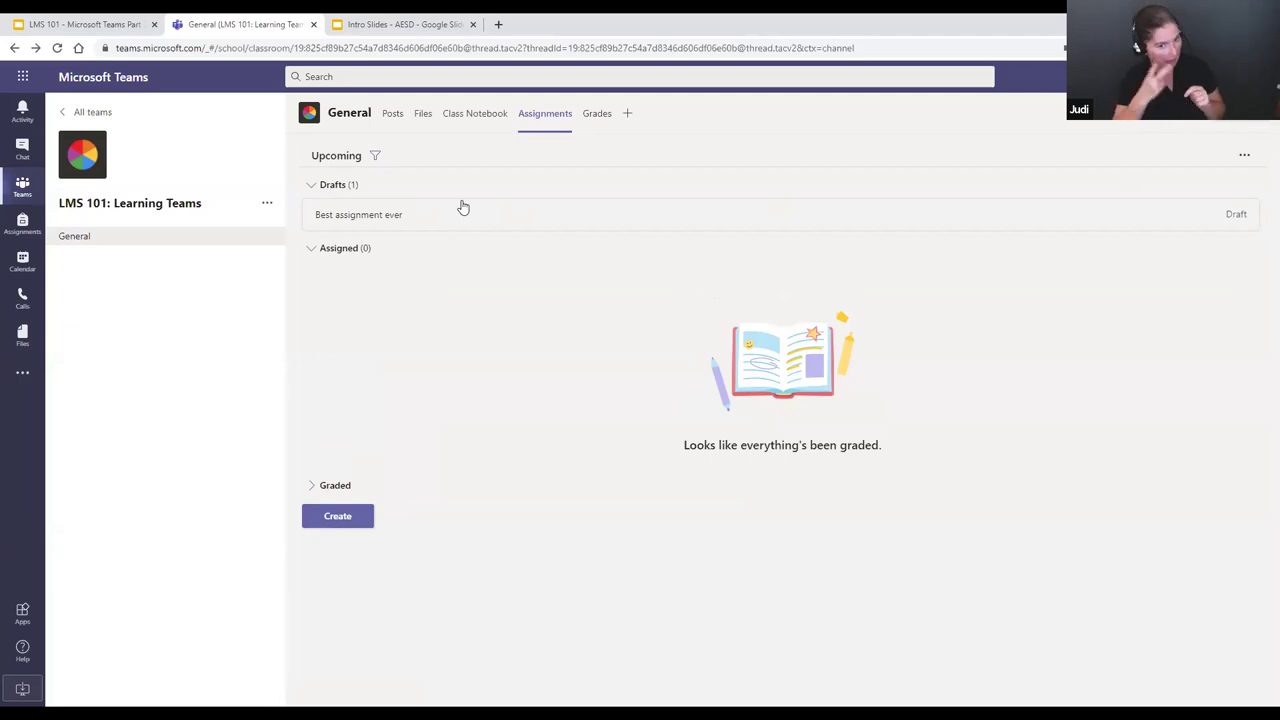
left_click(383, 220)
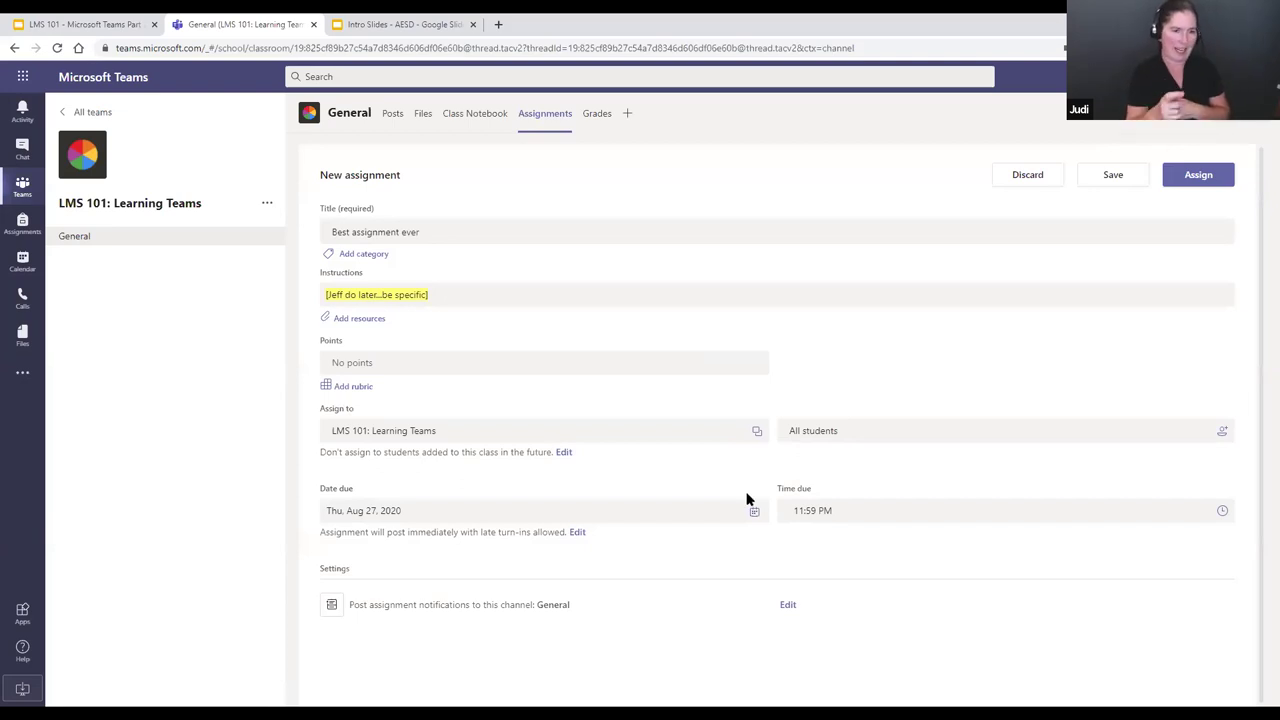
left_click(1188, 177)
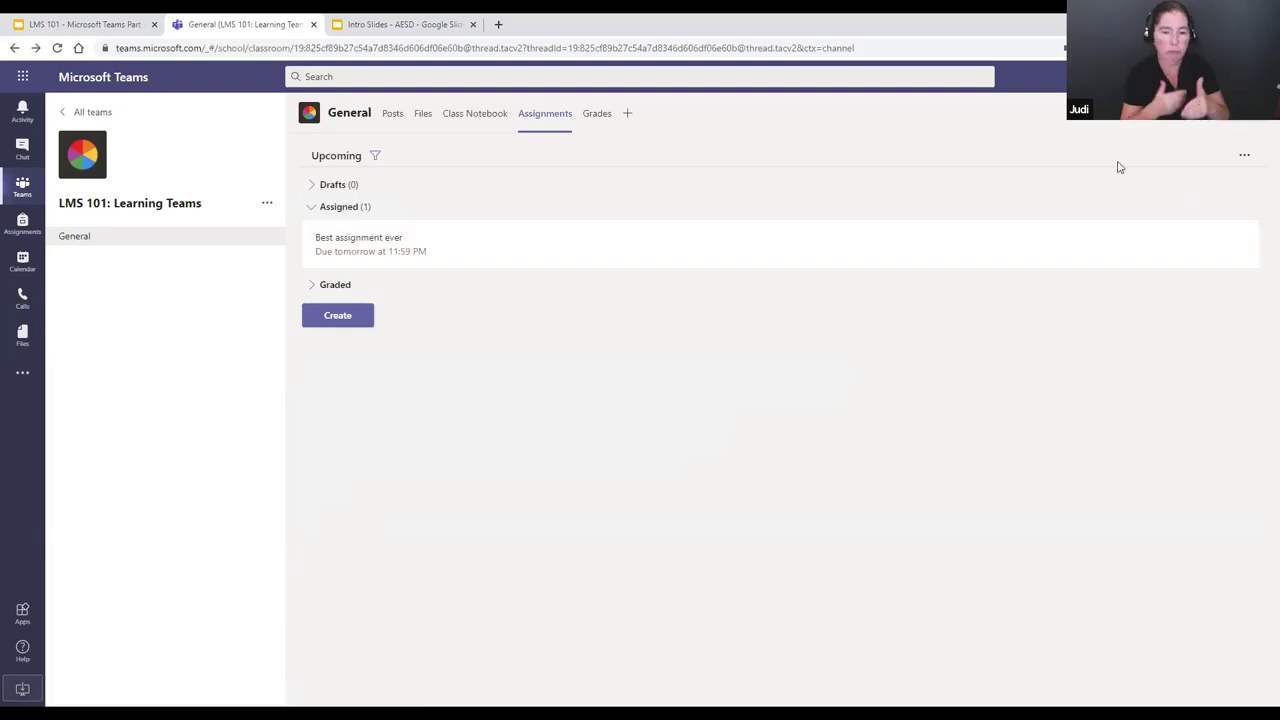
Open the assigned "Best assignment ever" and view it the way a student sees it.
left_click(478, 255)
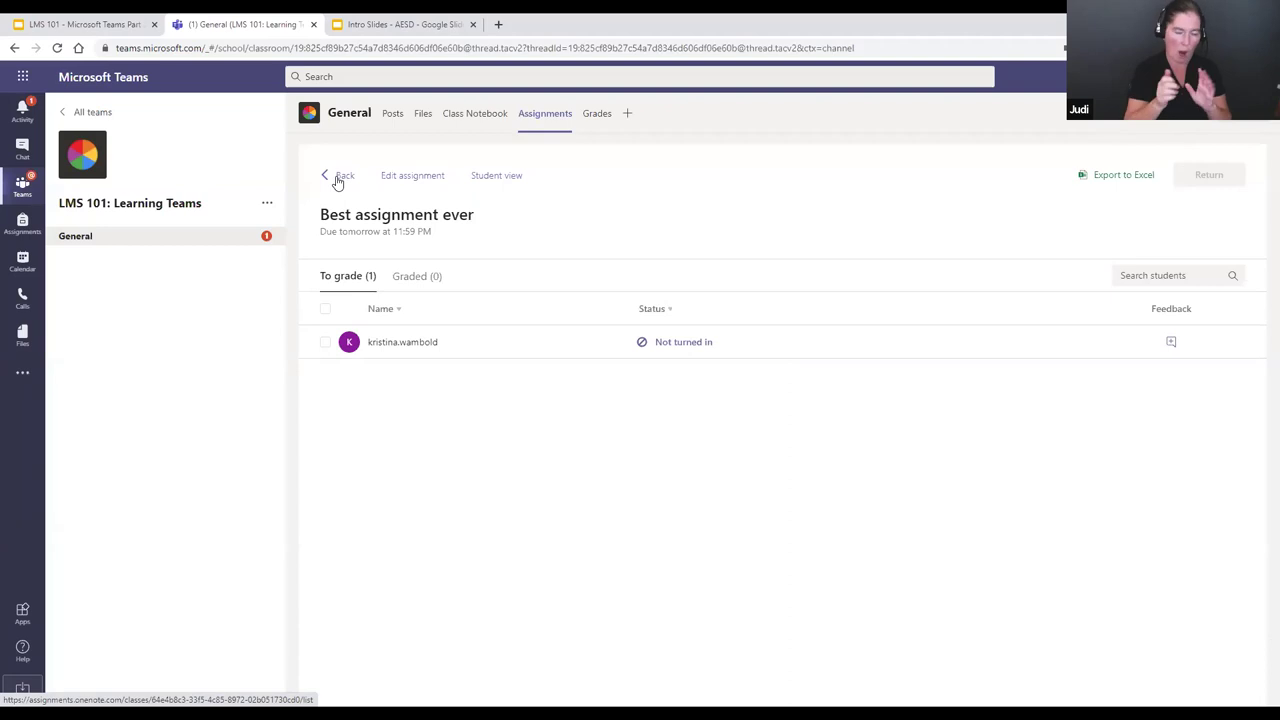
left_click(493, 178)
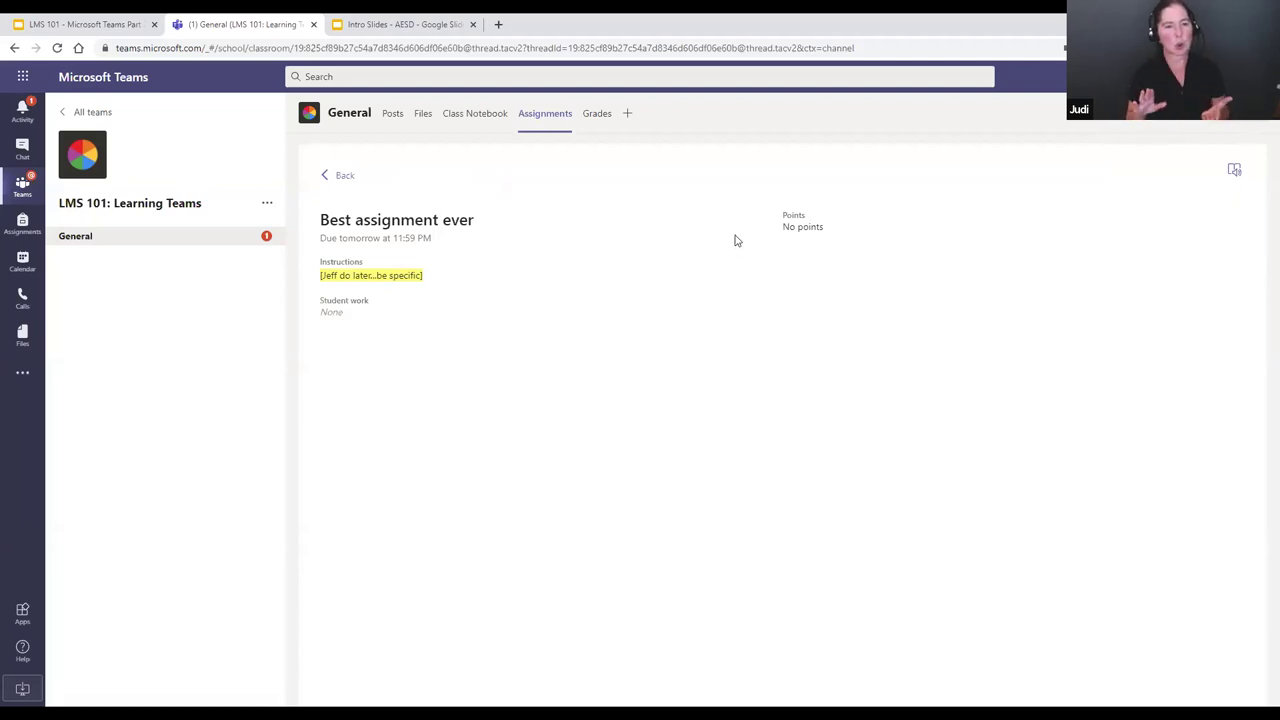
Check the General channel's Class Notebook, files and posts in the LMS 101: Learning Teams class.
left_click(1234, 175)
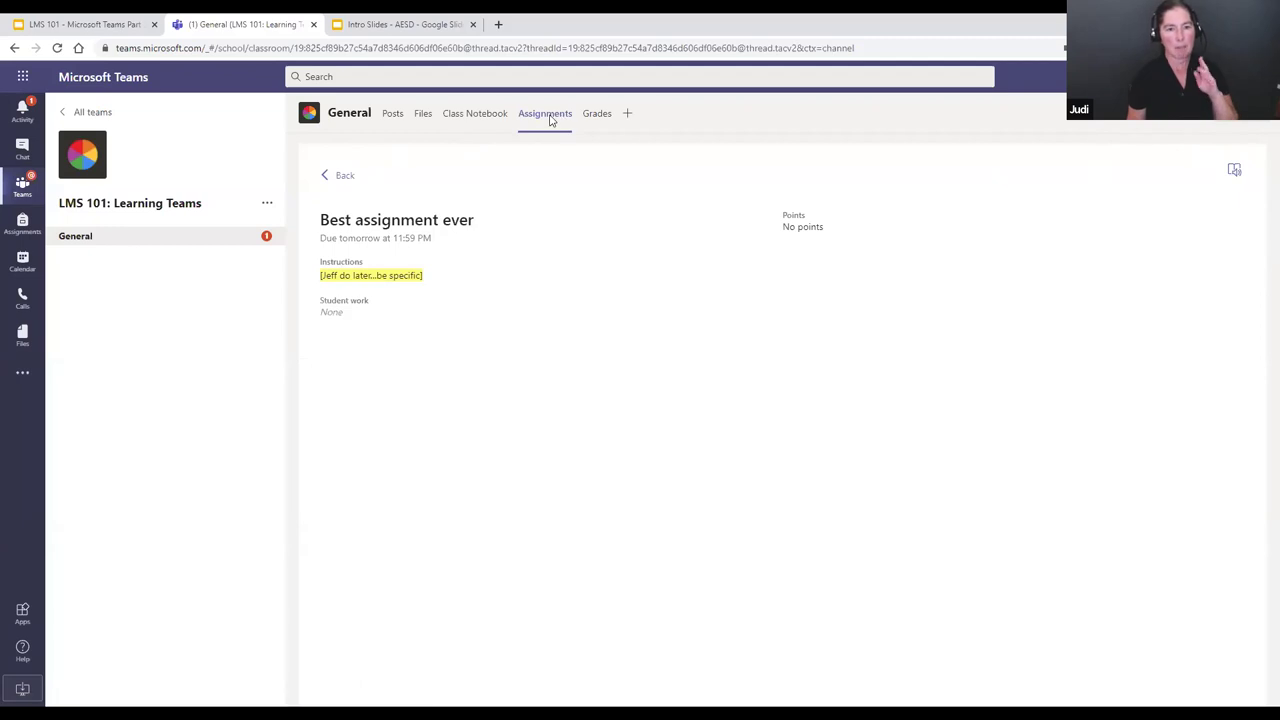
left_click(477, 118)
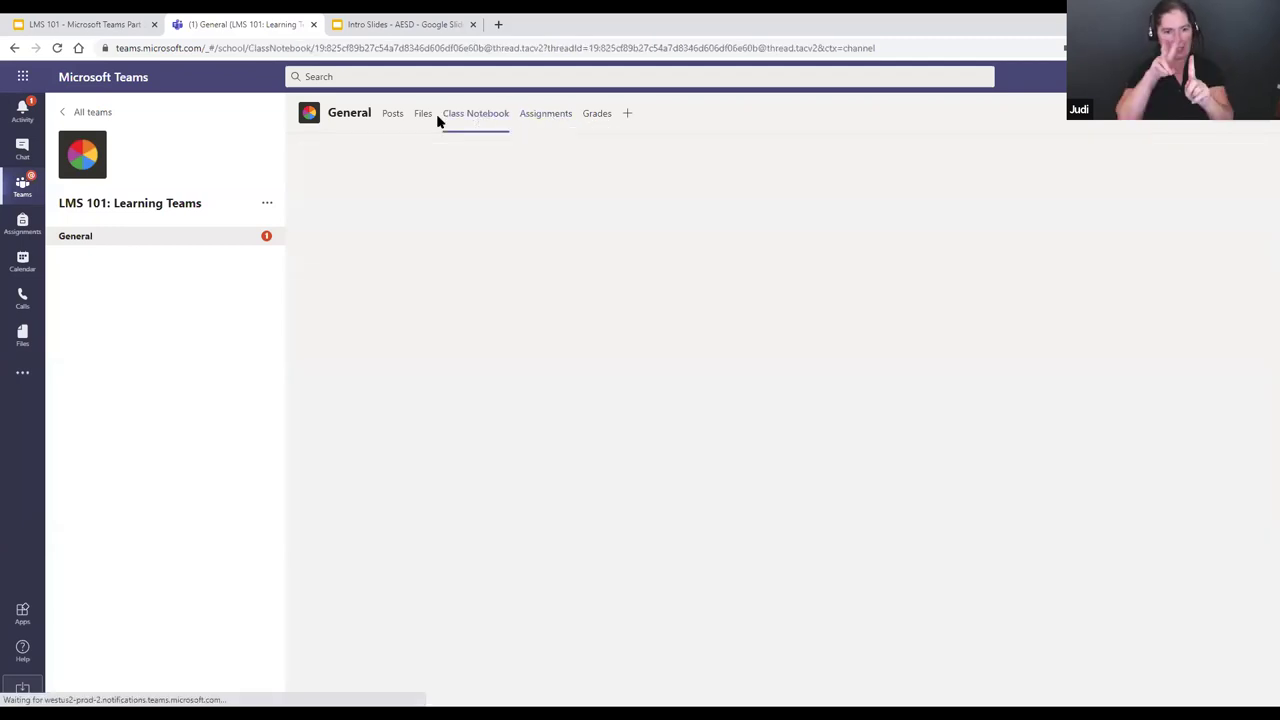
left_click(423, 117)
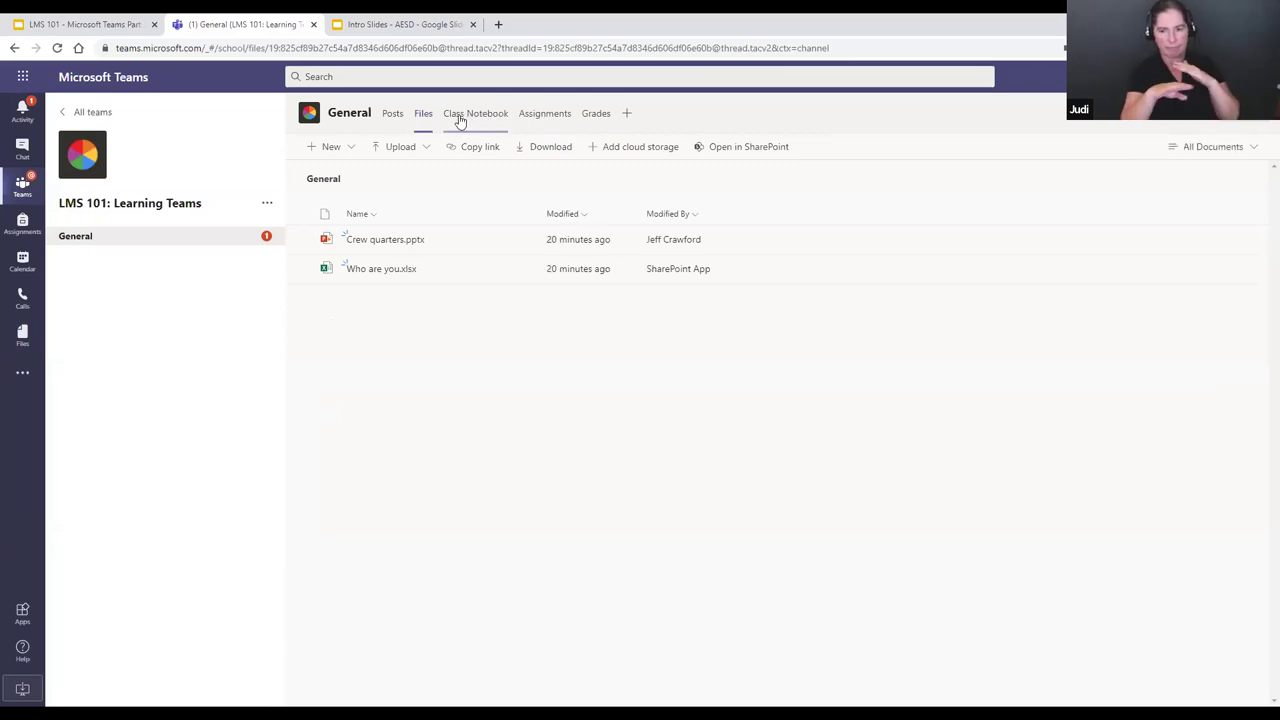
left_click(391, 117)
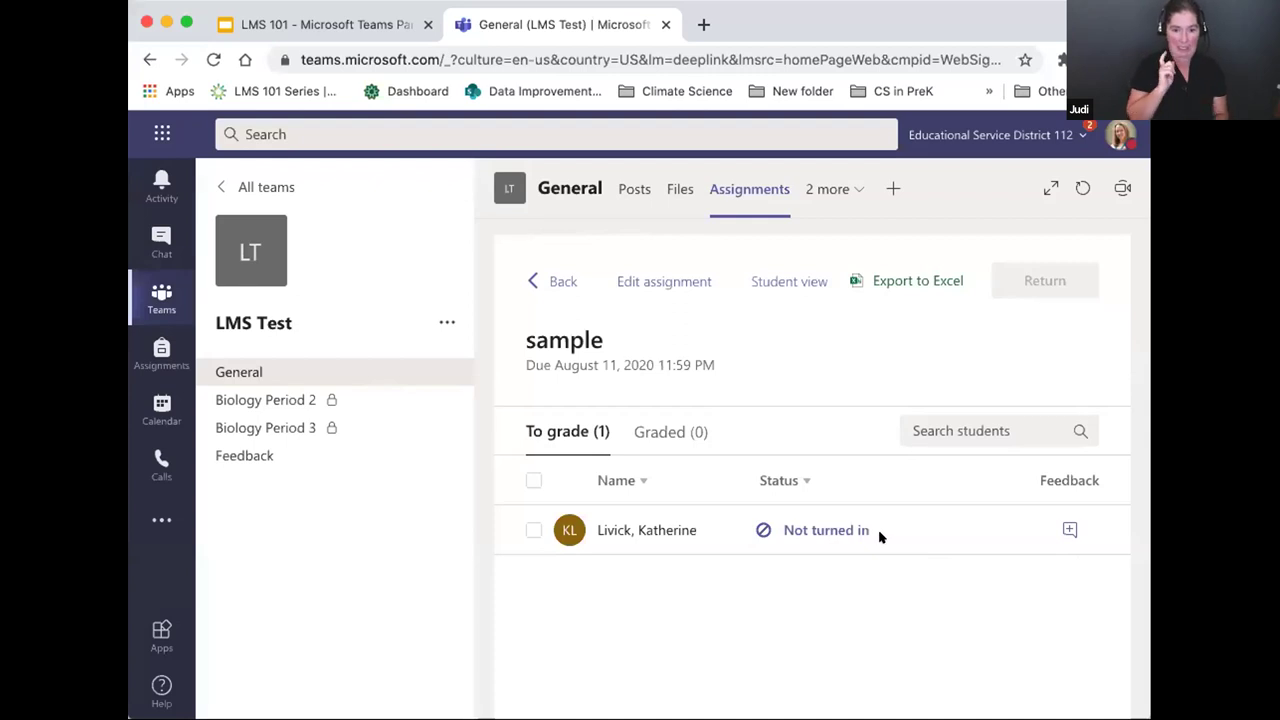
View the "sample" assignment as a student, open it in Immersive Reader, and return to the teacher's grading list.
left_click(776, 281)
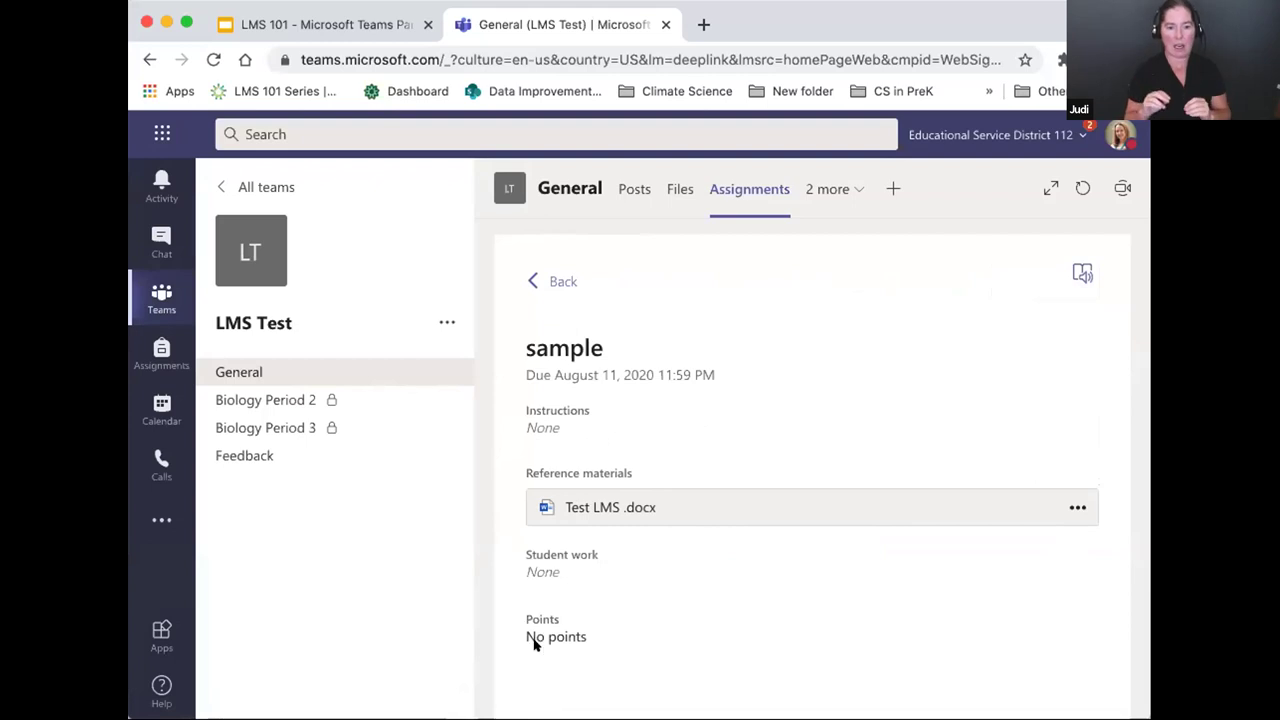
left_click(1078, 272)
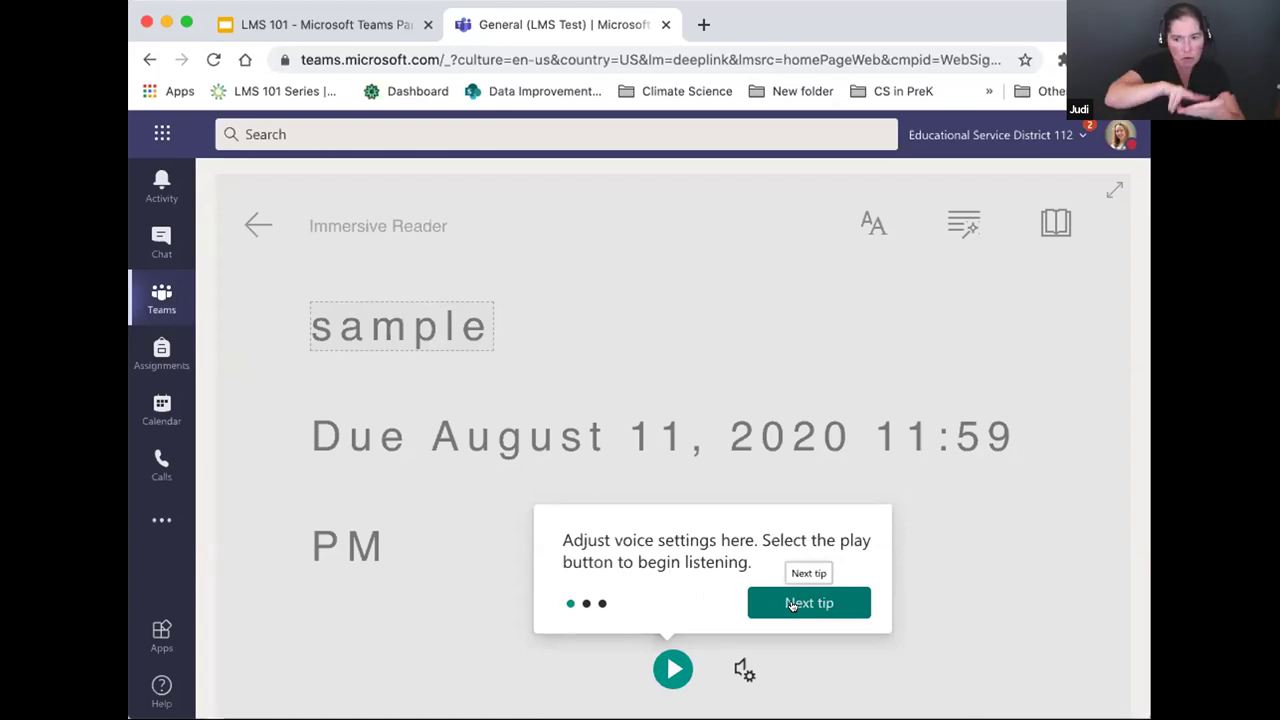
left_click(252, 224)
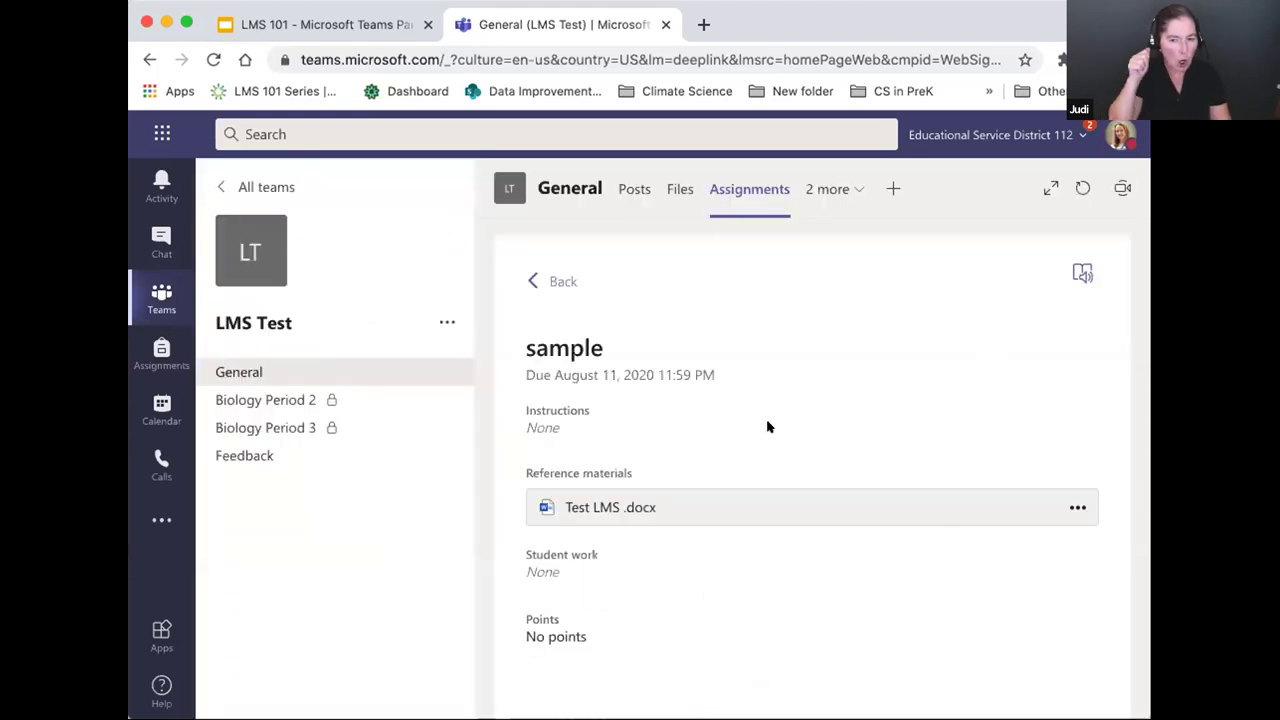
left_click(838, 189)
left_click(873, 438)
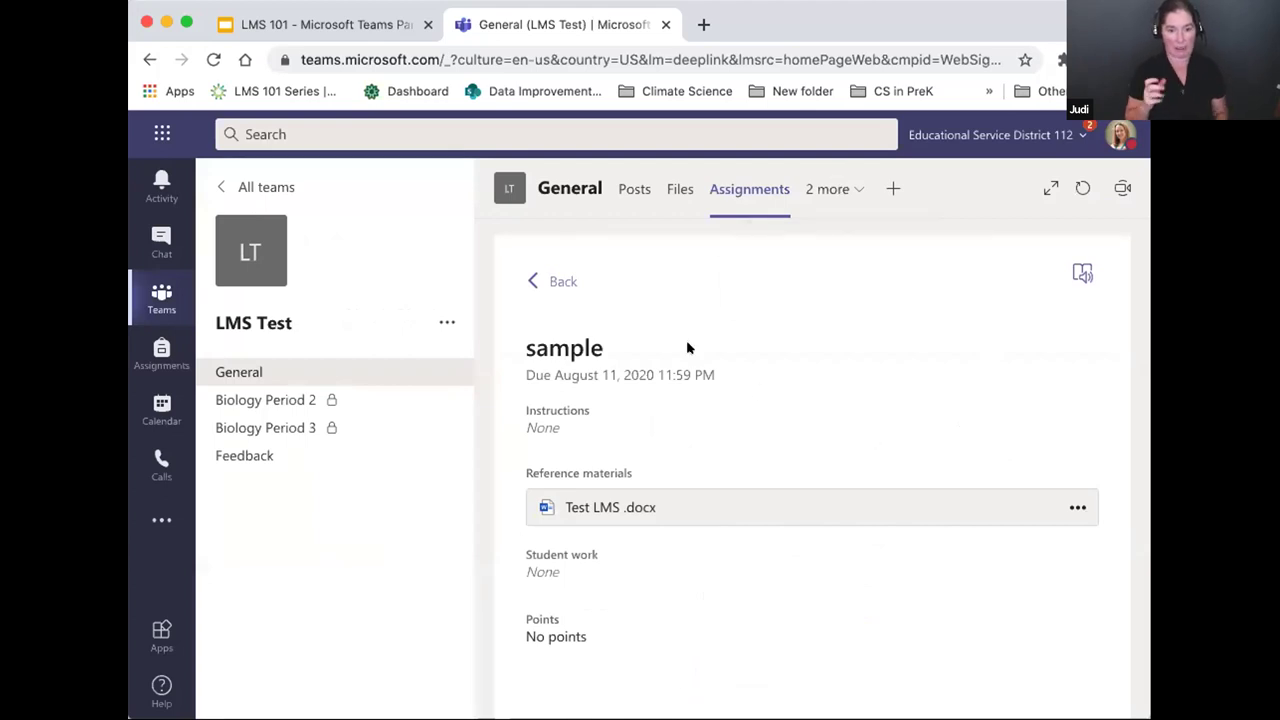
left_click(552, 281)
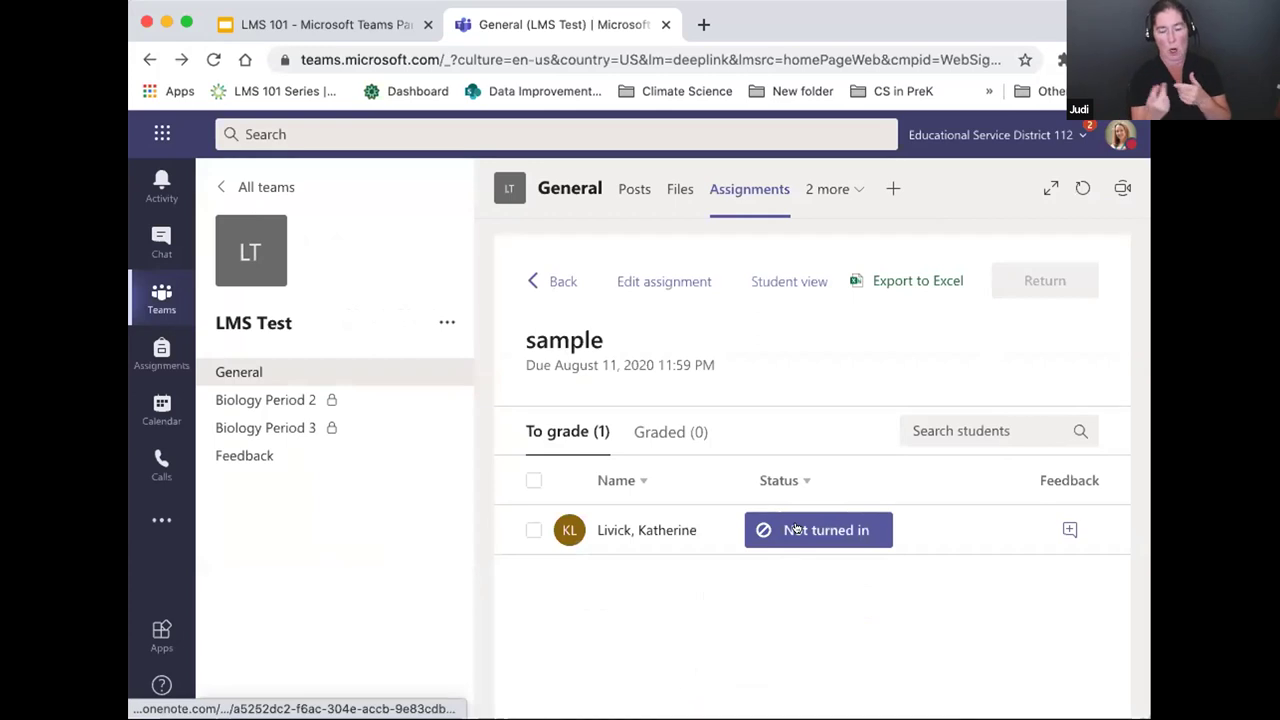
Return the not-turned-in "sample" assignment to the student with the feedback "Need to submit a file, let me know if you need help doing this.".
left_click(797, 528)
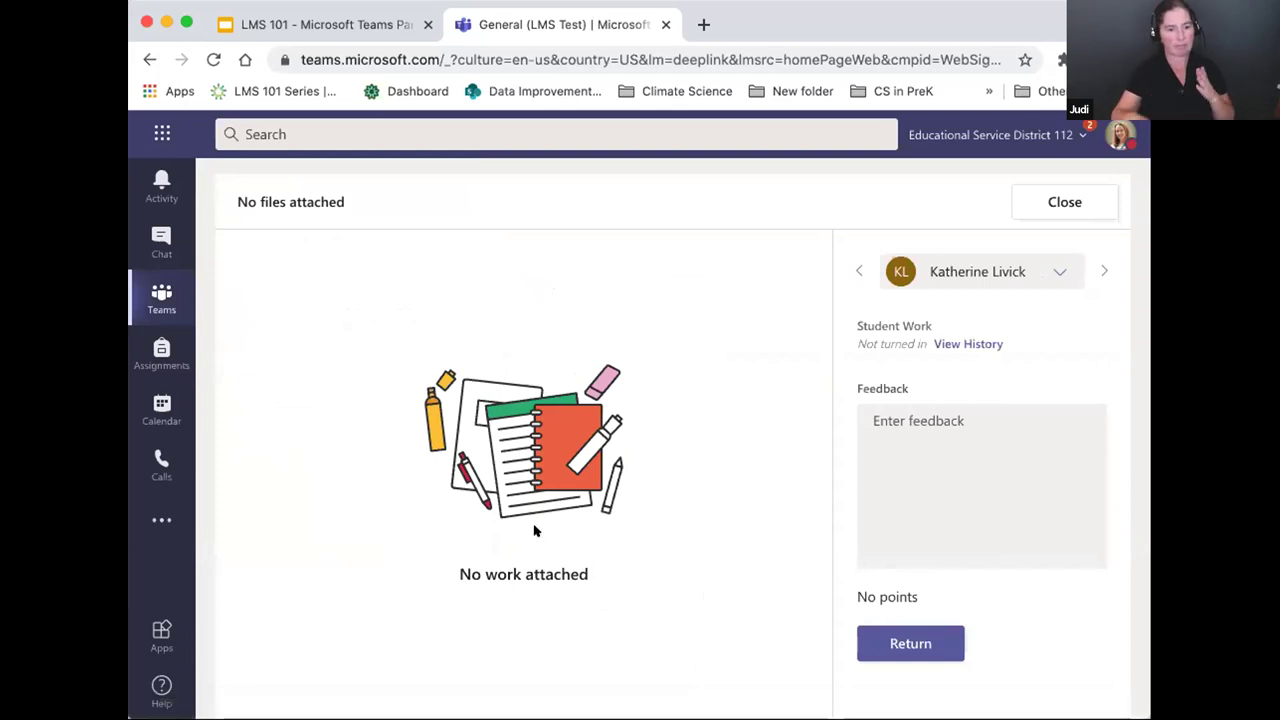
left_click(976, 422)
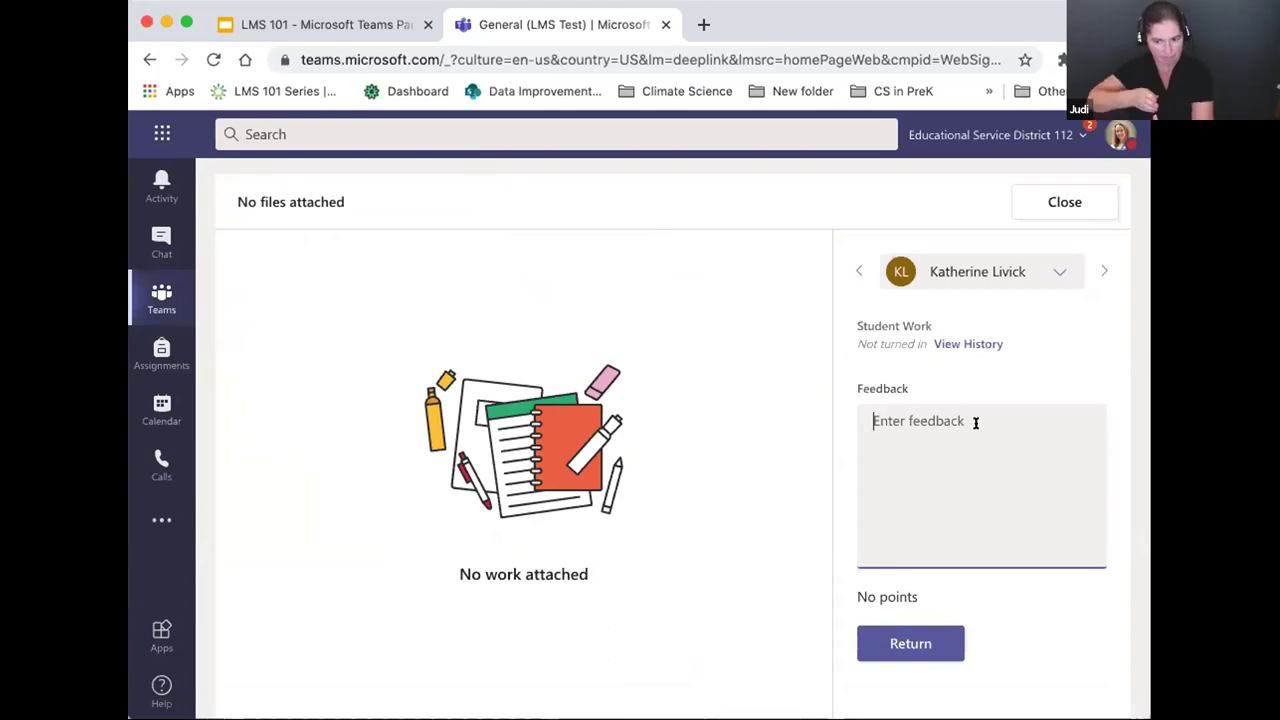
type("Need to submit a file, let me know if you need help doing this.")
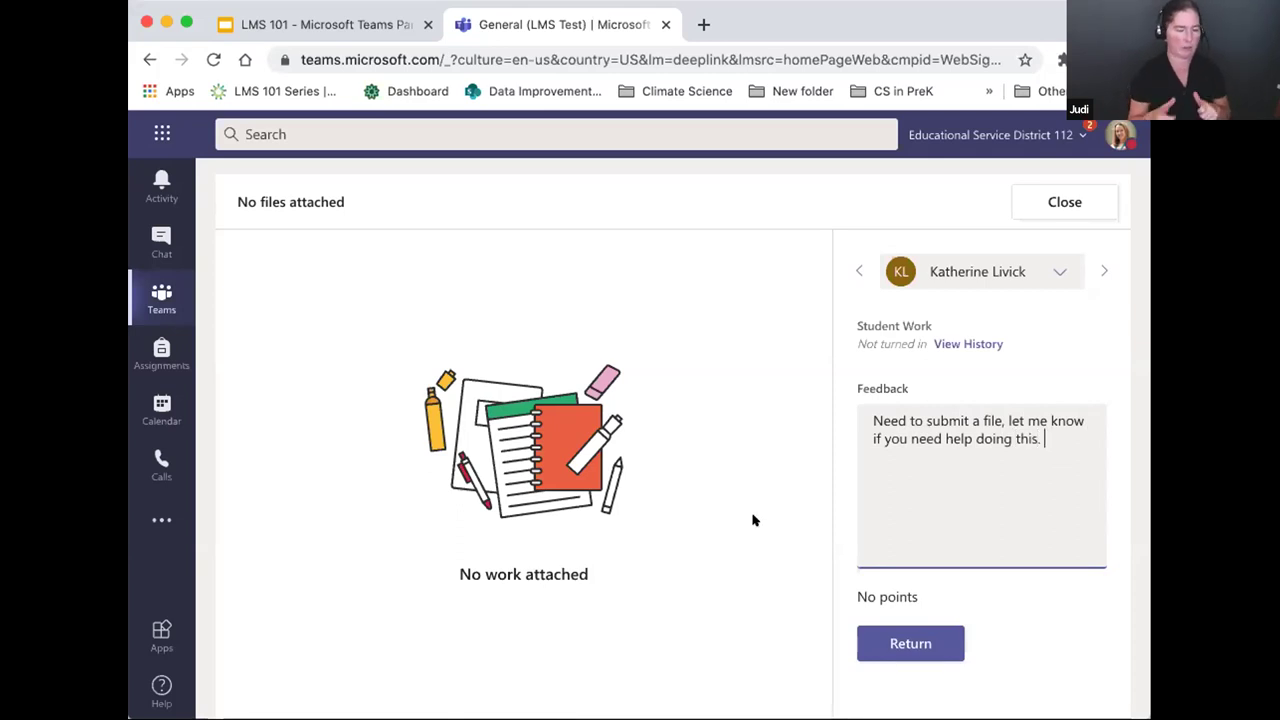
left_click(921, 640)
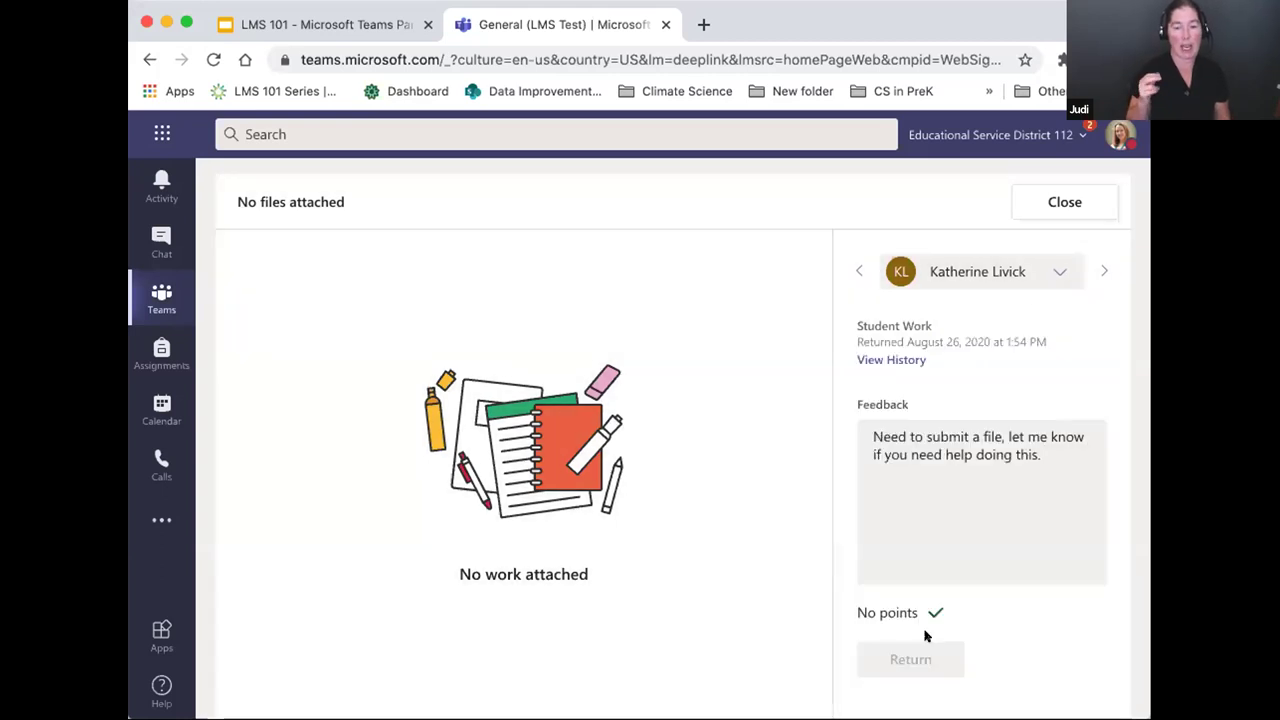
left_click(1078, 204)
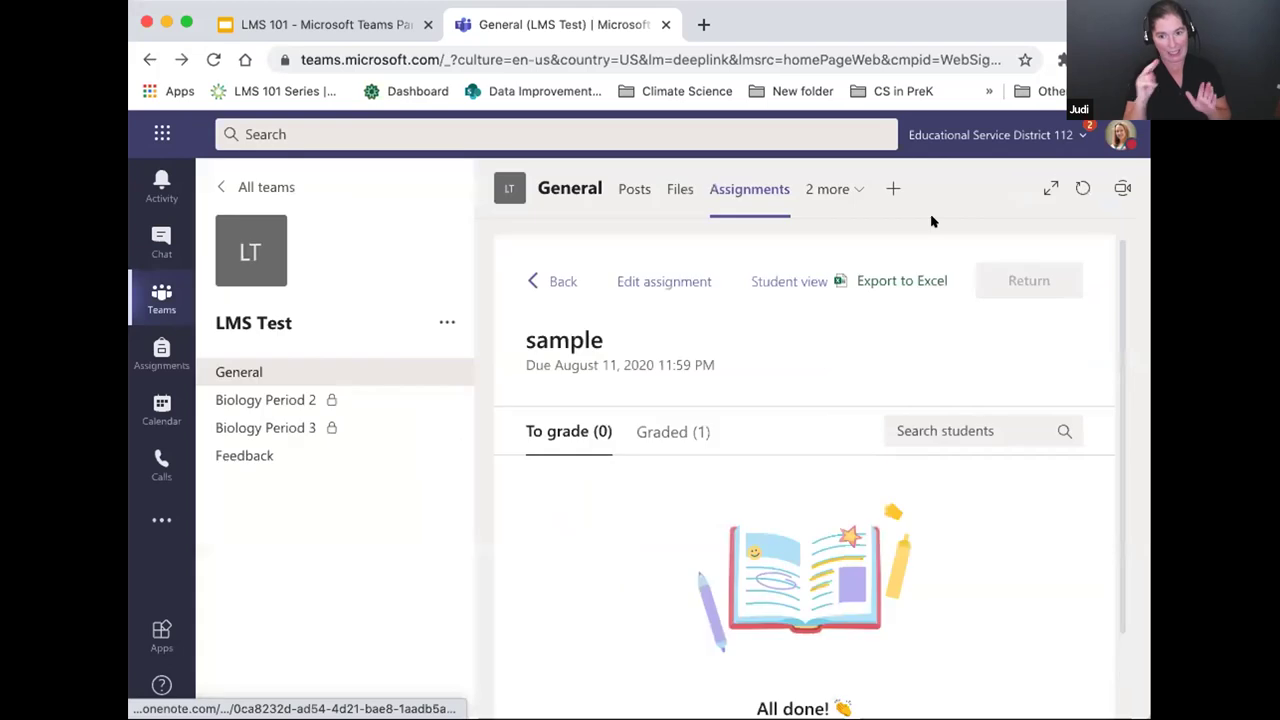
Check the student's entry among the graded work for the "sample" assignment.
left_click(668, 430)
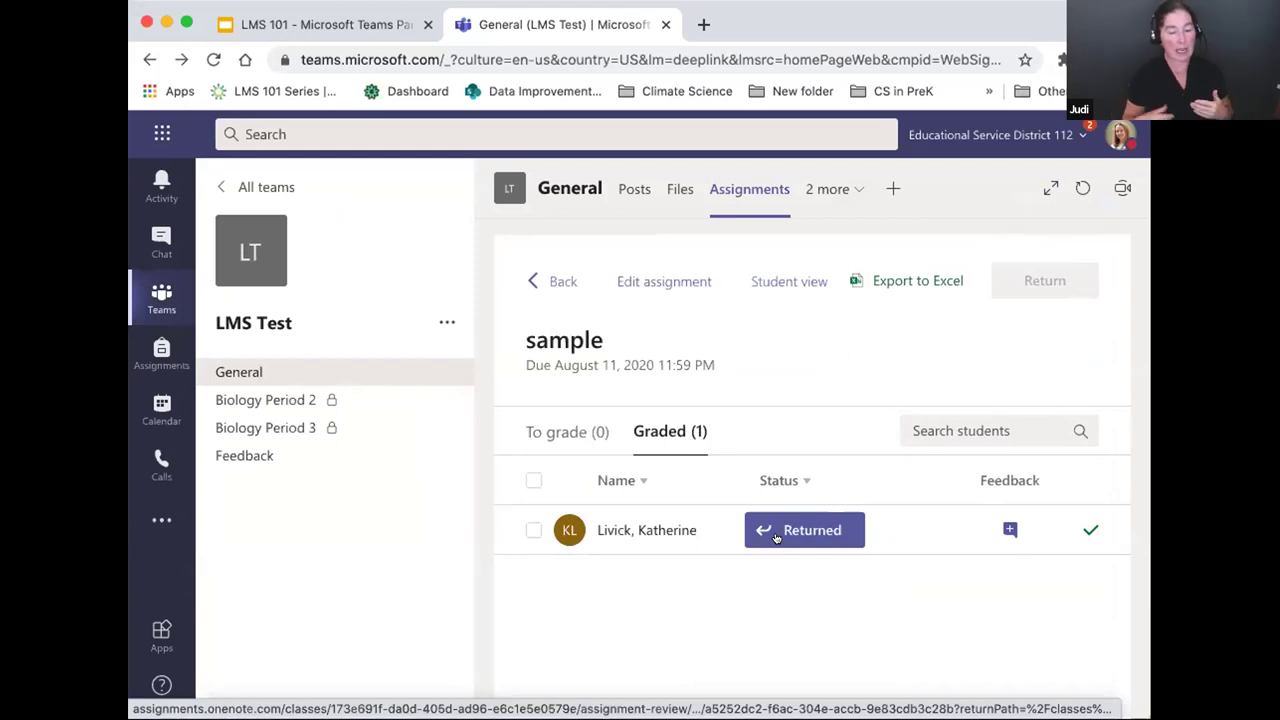
left_click(1069, 130)
left_click(943, 212)
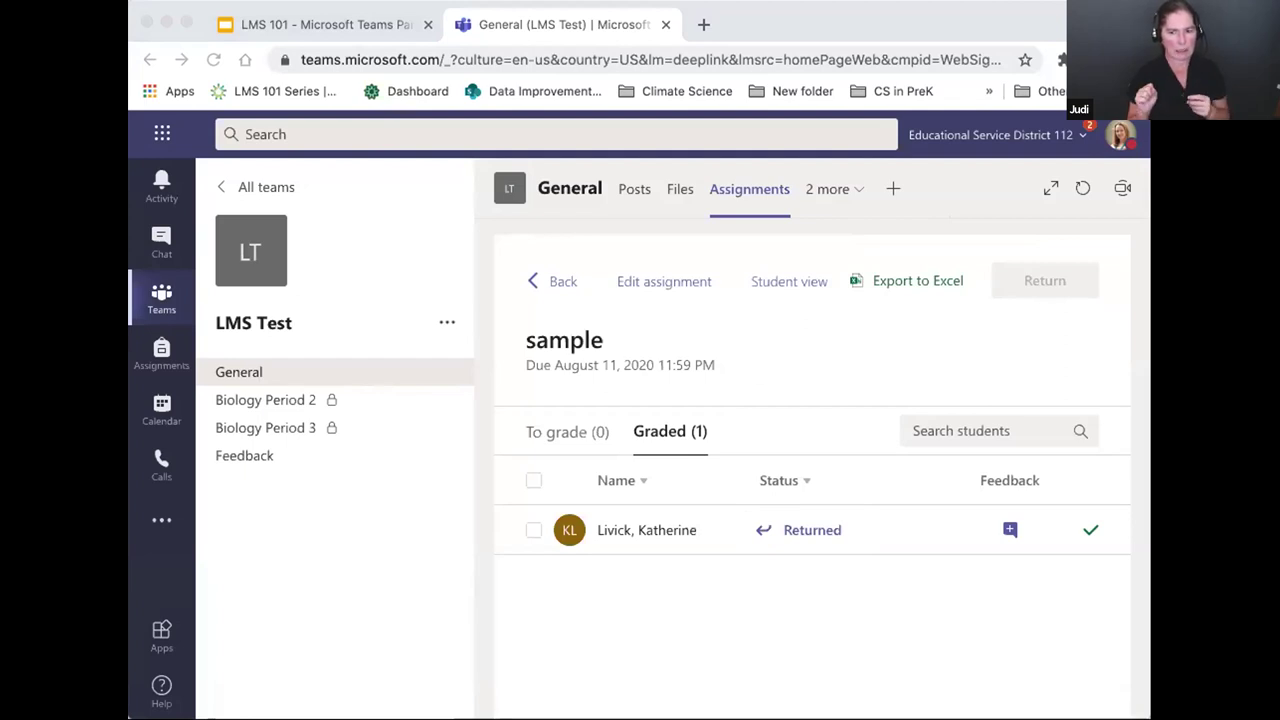
left_click(503, 383)
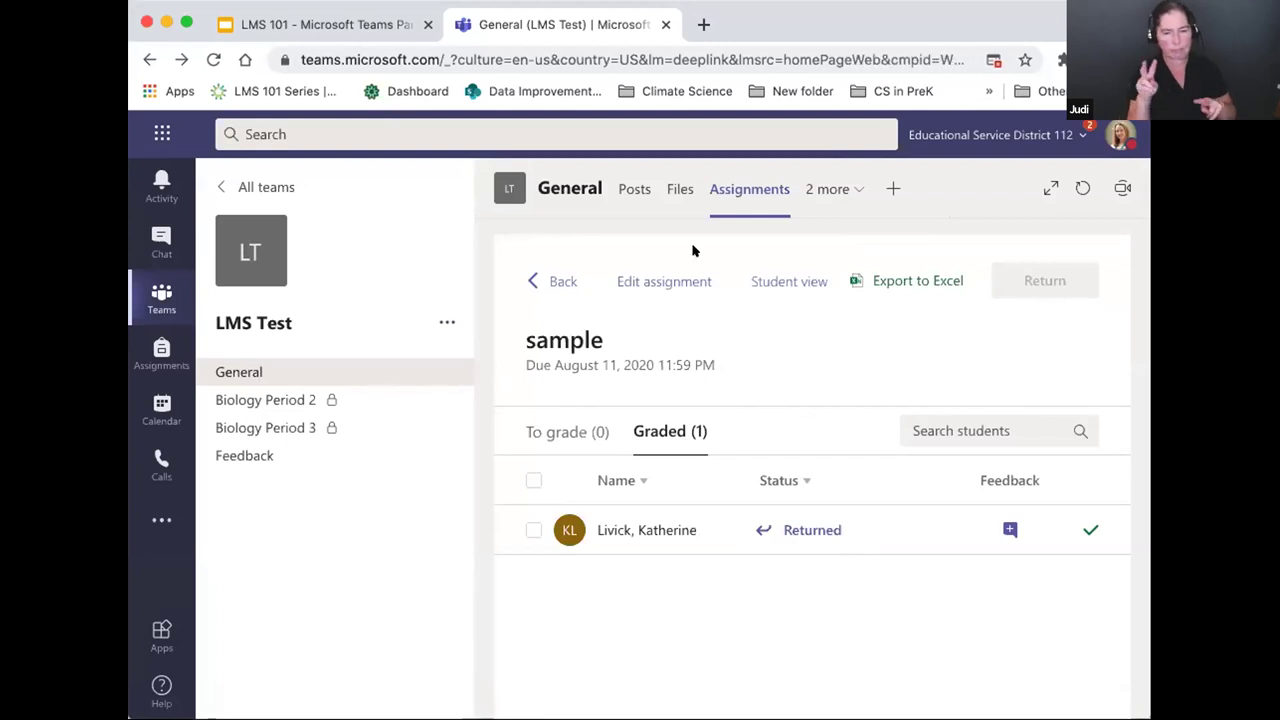
Switch to the LMS 101 Google Slides presentation and go to slide 13, "Synthesize & Apply".
left_click(292, 26)
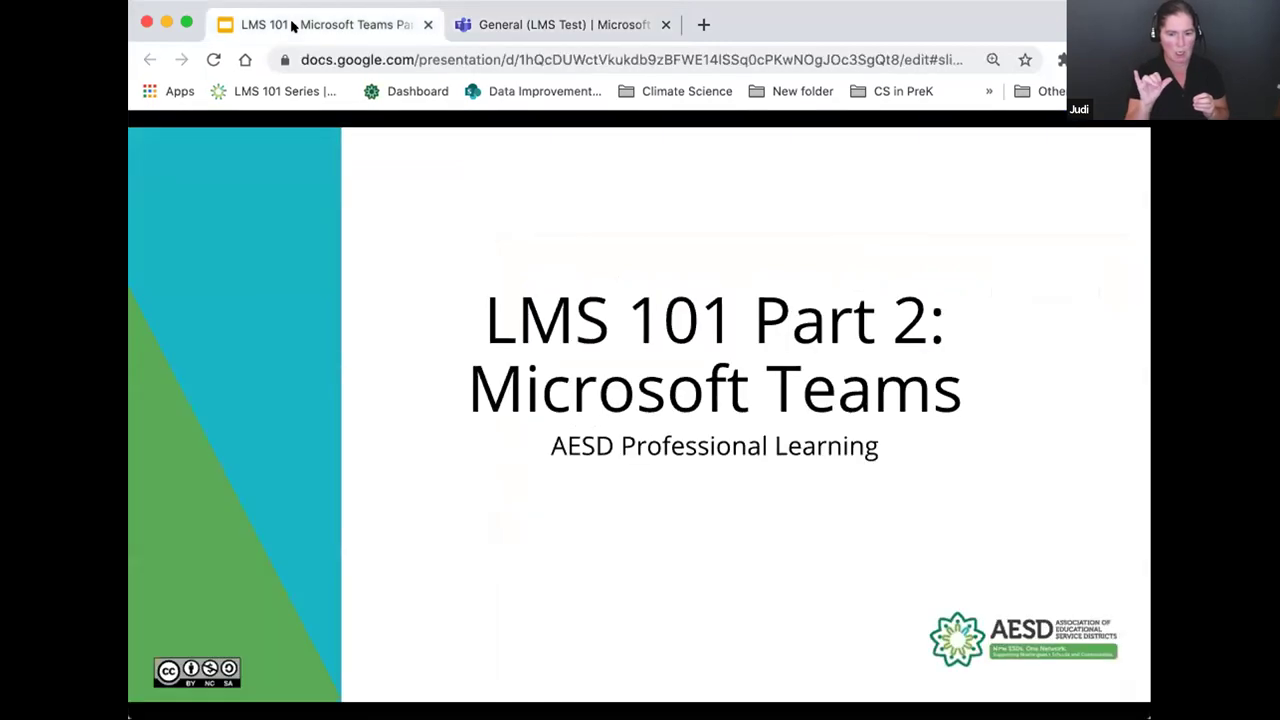
left_click(443, 675)
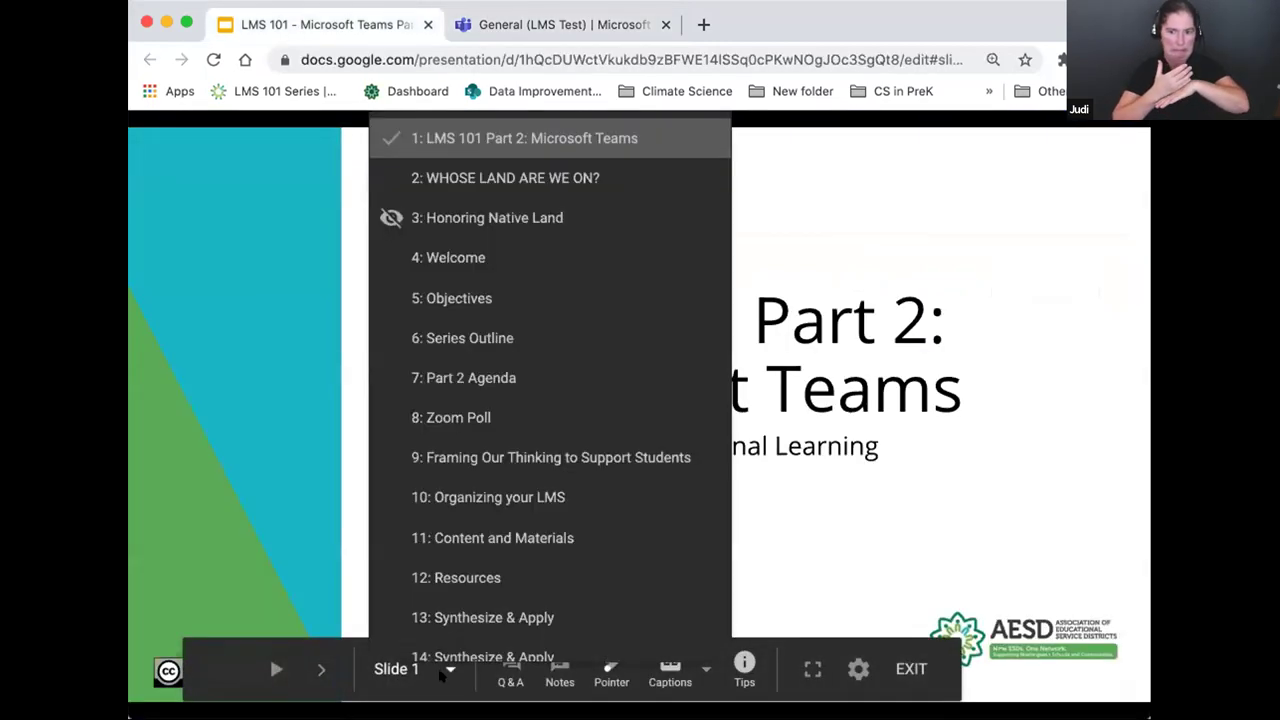
scroll(458, 504, "down", 1)
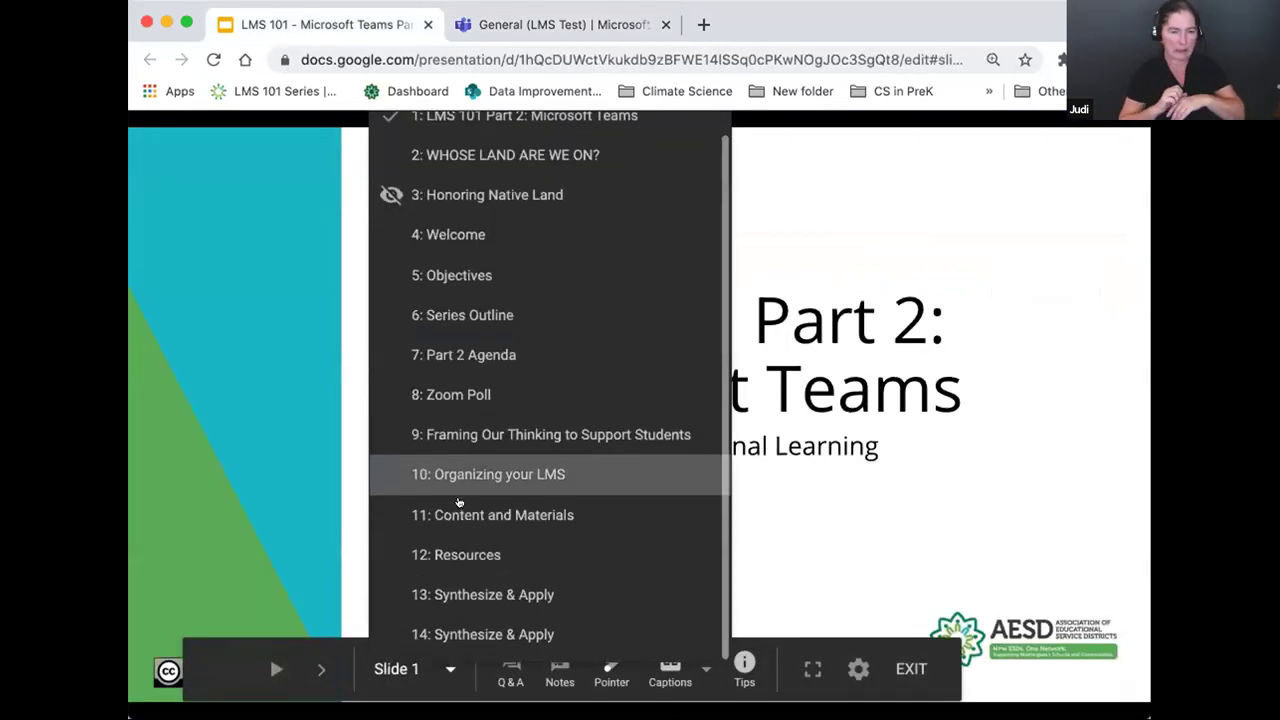
left_click(469, 596)
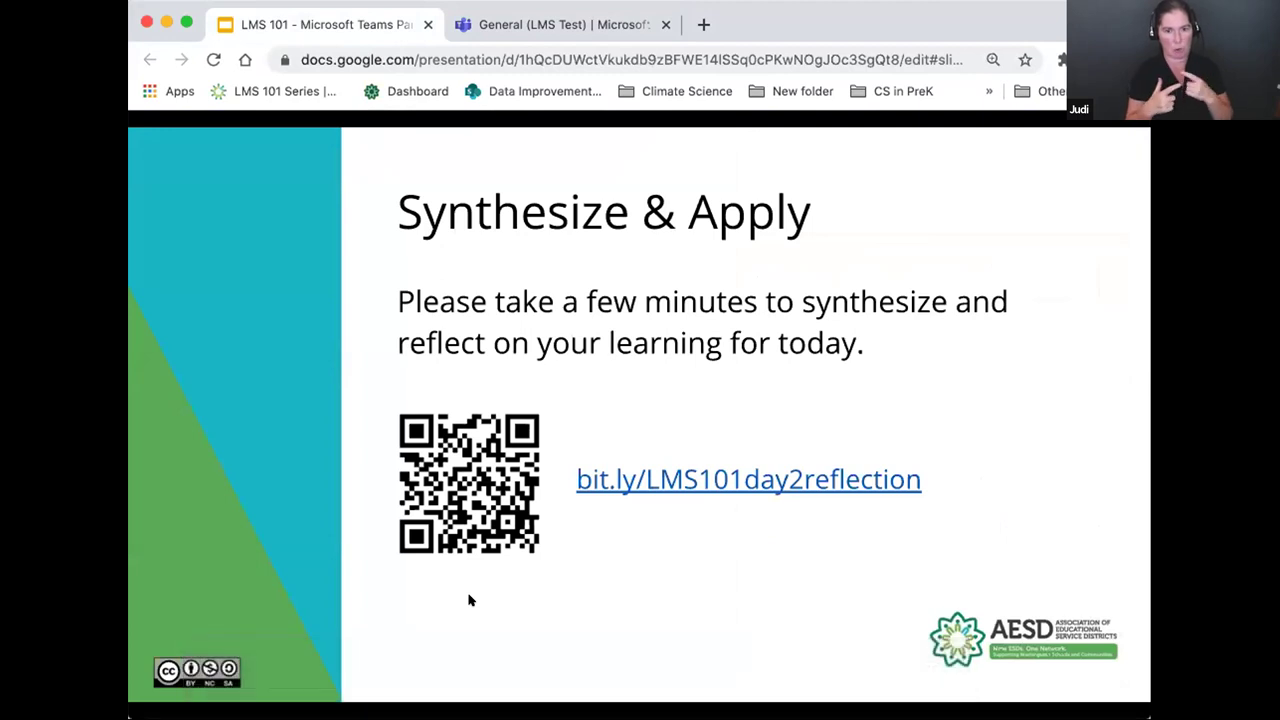